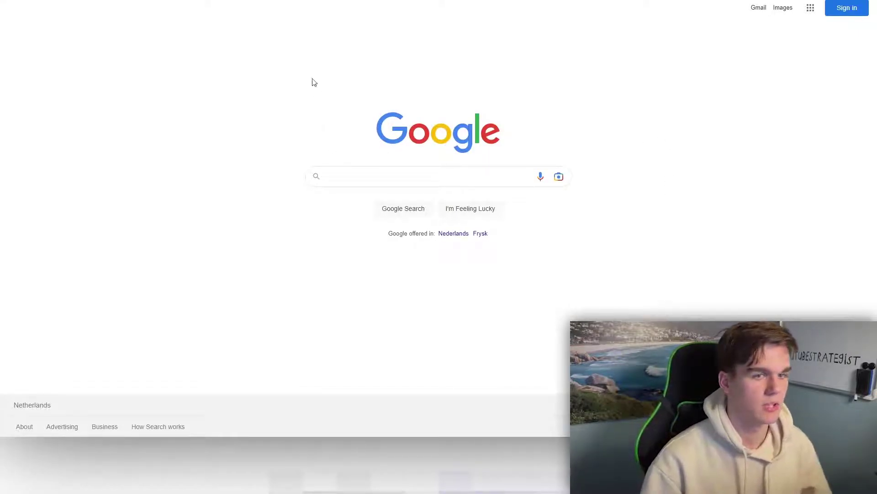
Open the Google Account sign-up form for creating a new Gmail account
left_click(759, 9)
left_click(197, 267)
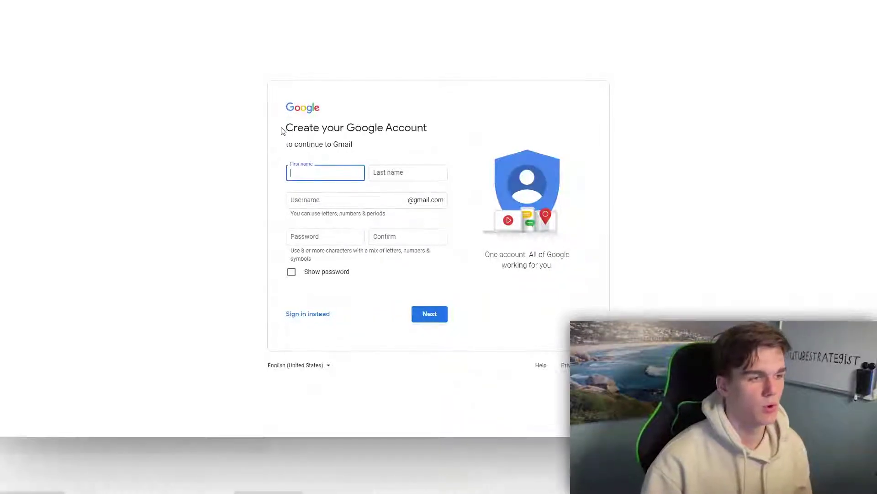
left_click_drag(282, 131, 339, 144)
left_click(380, 145)
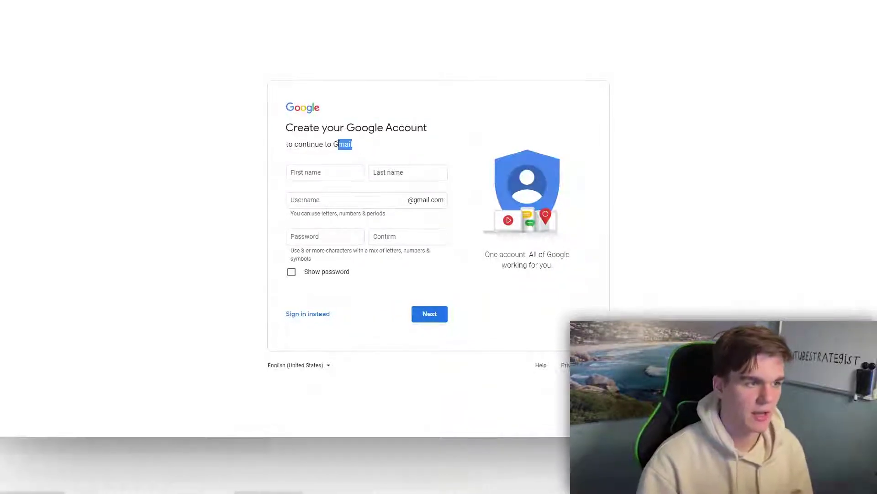
left_click(382, 147)
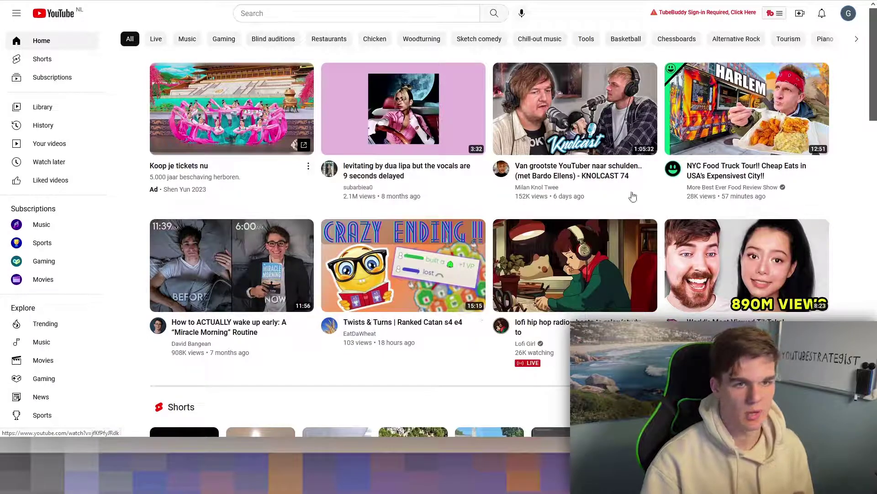
In YouTube, open the account settings and go to the page for adding or managing channels
left_click(847, 15)
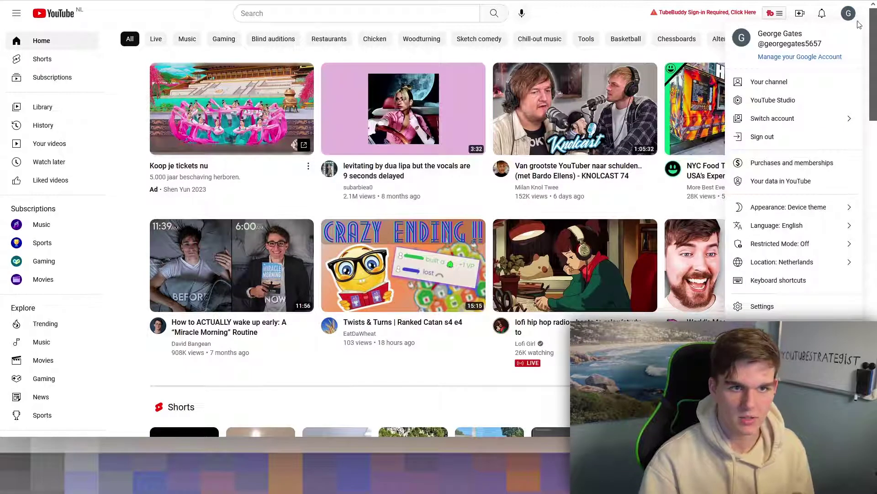
left_click(760, 303)
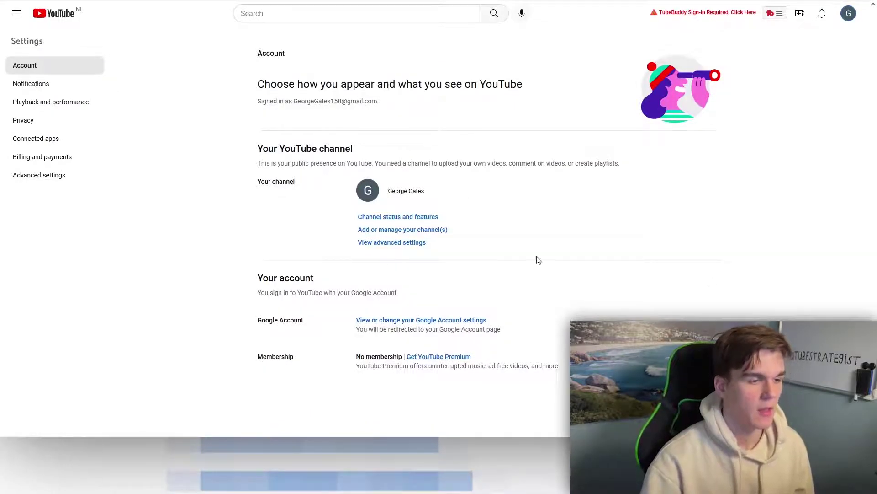
left_click(407, 234)
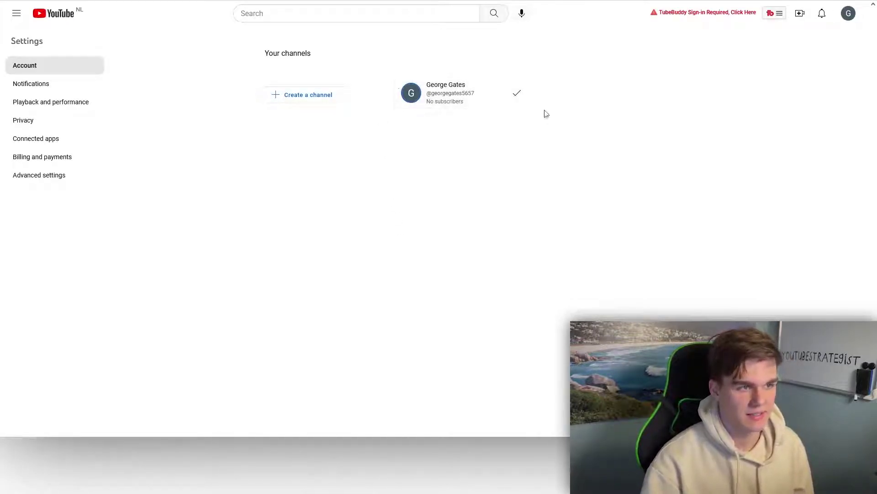
Create a new channel named "Formula 1 dudes", accepting that it gets its own Google Account settings
left_click(314, 93)
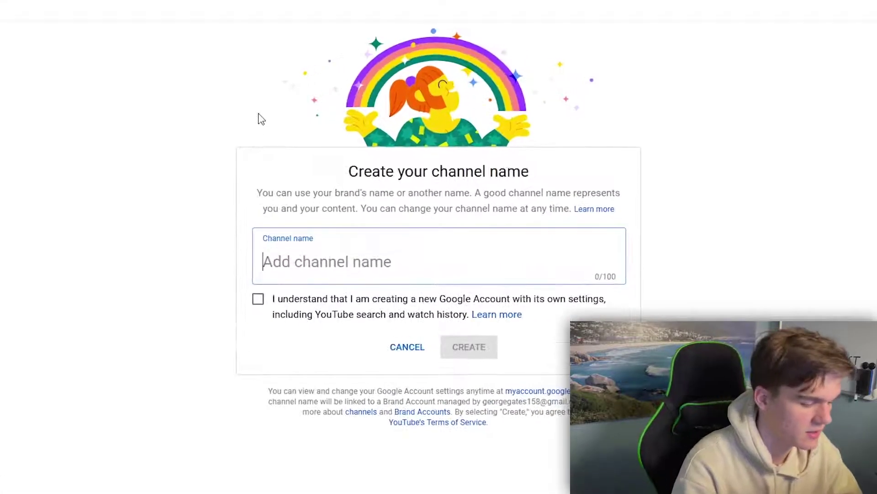
type("Formu")
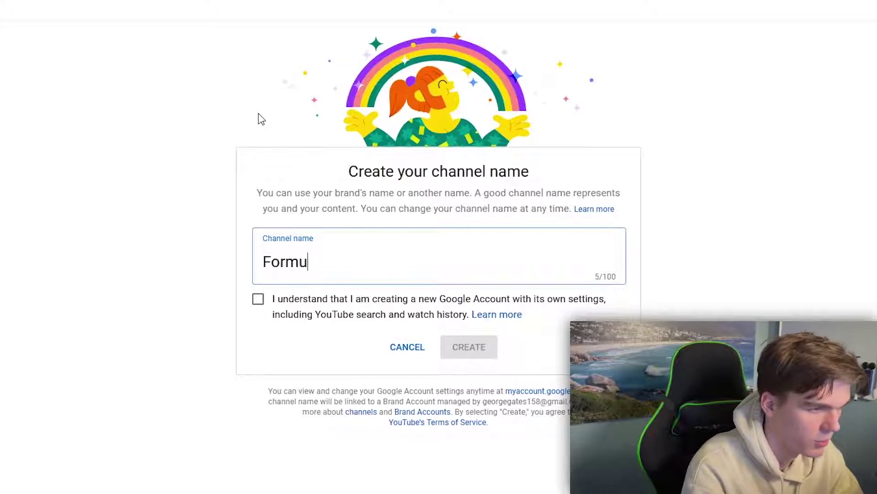
type("la 1 dudes")
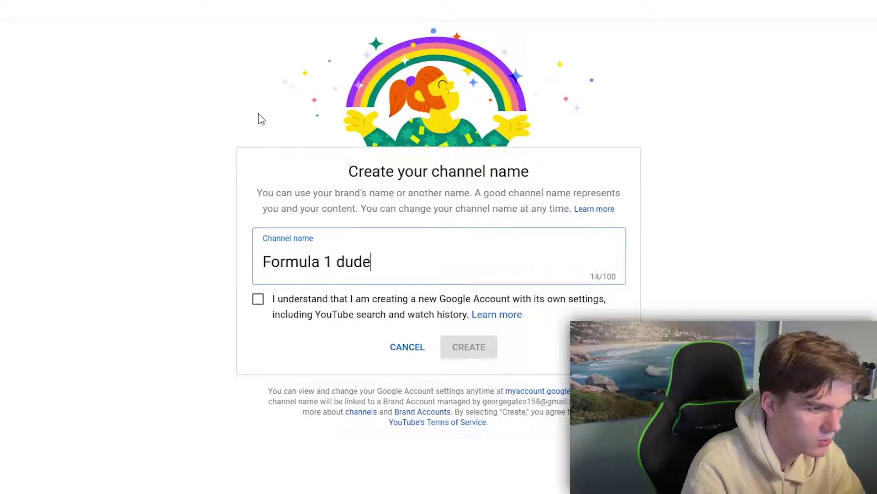
left_click(257, 298)
left_click(475, 350)
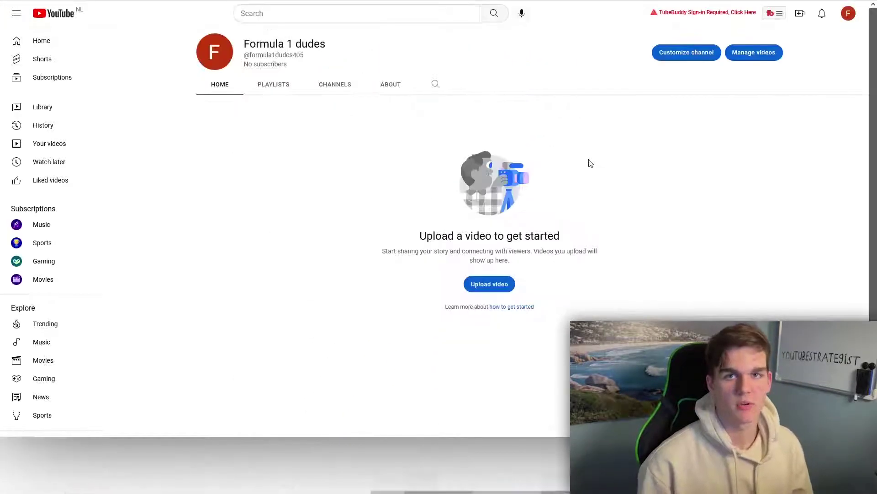
triple_click(284, 47)
left_click(342, 52)
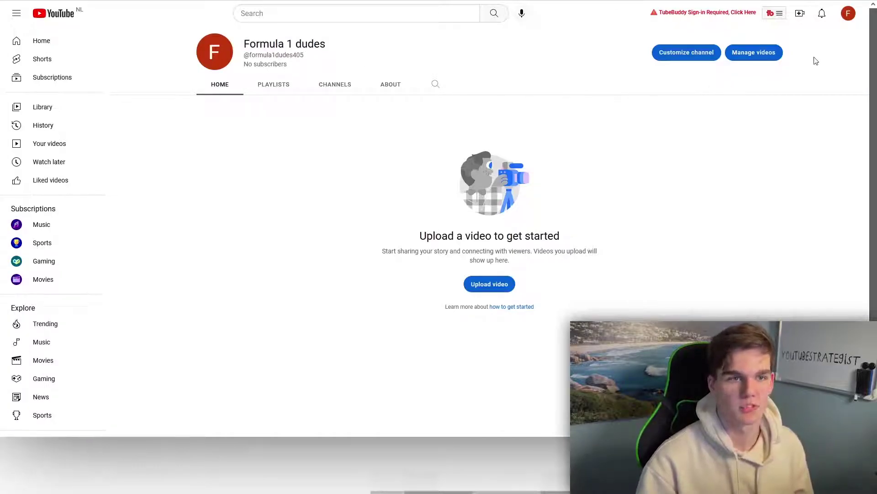
Open YouTube Studio for the new channel, dismiss the welcome message and open the Studio settings
left_click(848, 13)
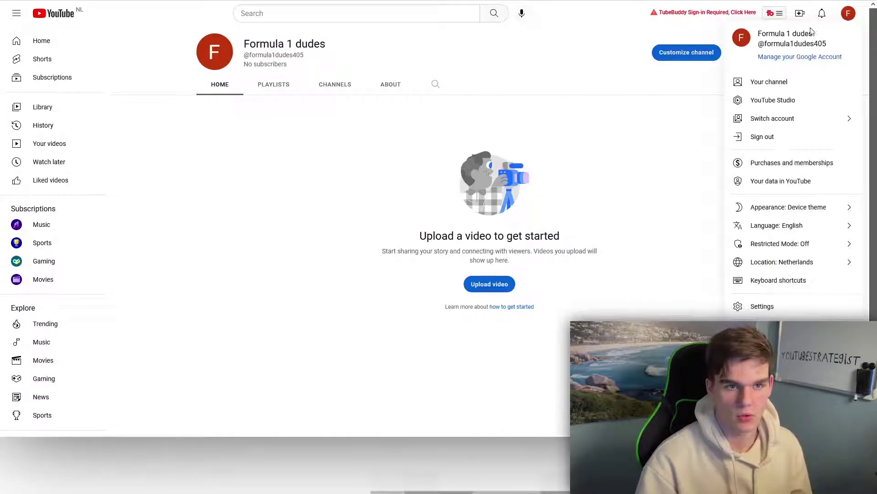
left_click(772, 101)
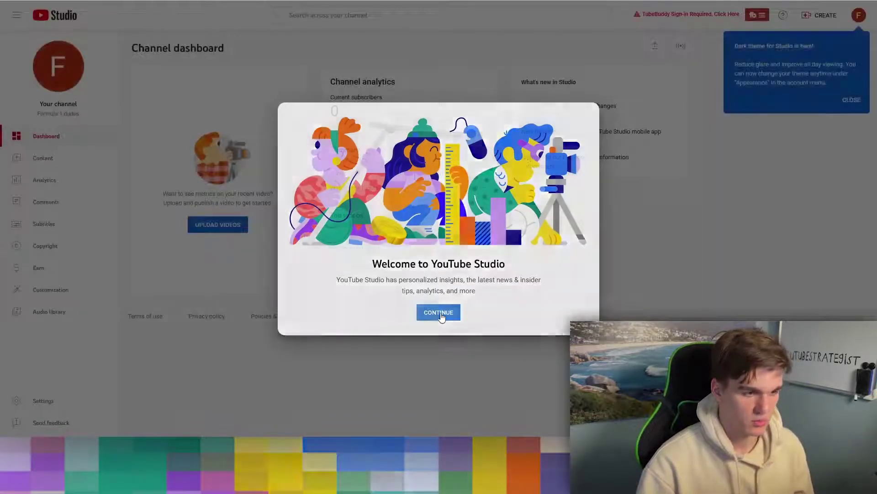
left_click(438, 315)
left_click(61, 402)
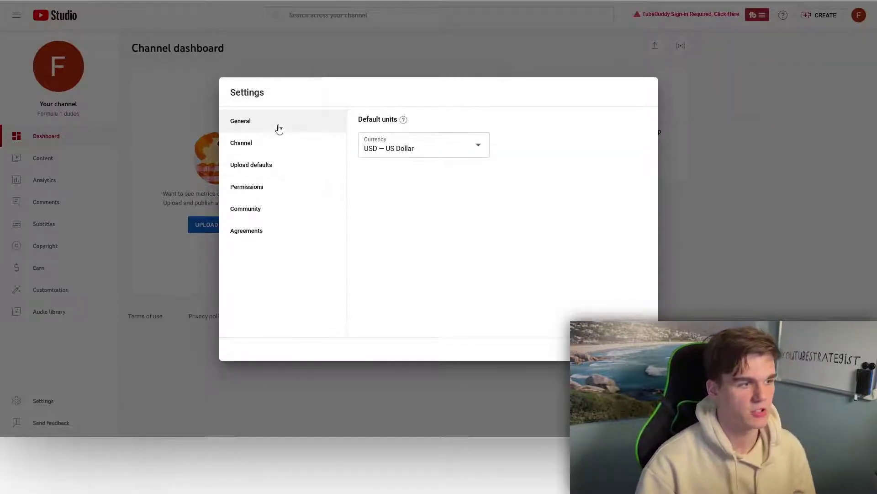
Set the channel's country of residence to Netherlands
left_click(293, 144)
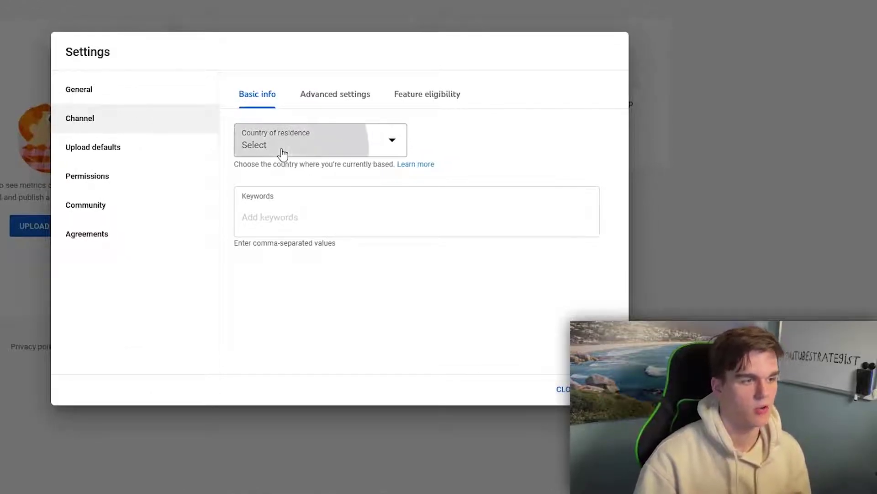
left_click(282, 151)
scroll(298, 242, "down", 10)
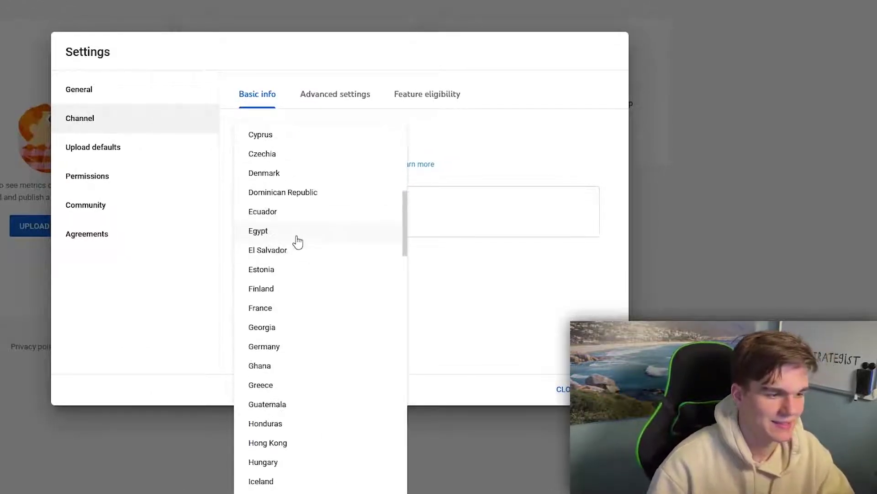
scroll(298, 241, "down", 20)
scroll(298, 241, "up", 6)
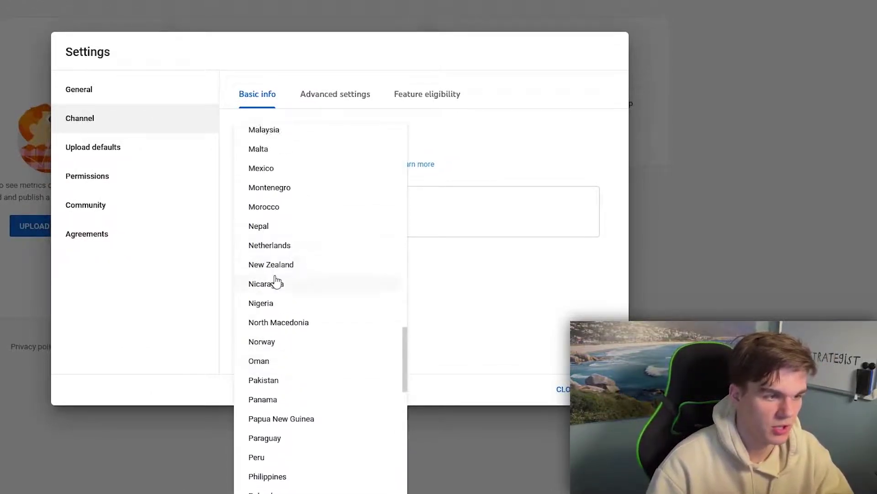
left_click(280, 247)
Add the channel keywords "formula 1", "f1 news", "f1 videos" and "formula 1 dudes"
left_click(293, 224)
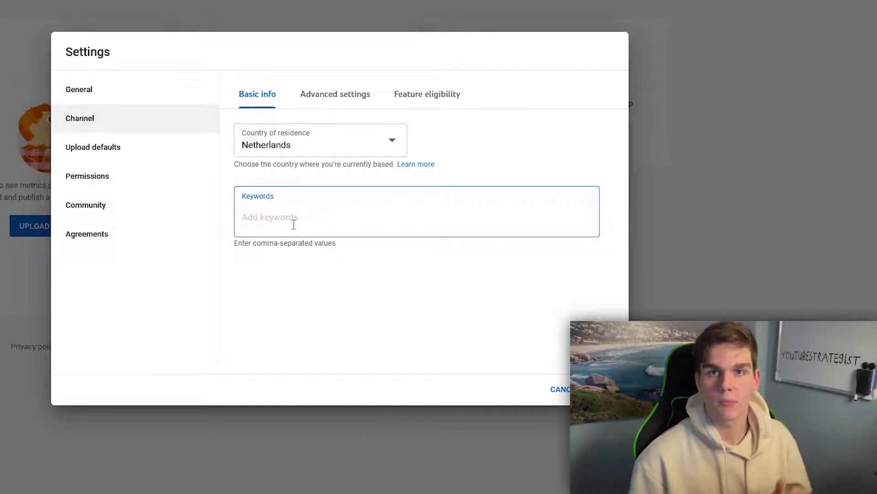
double_click(268, 196)
left_click(321, 210)
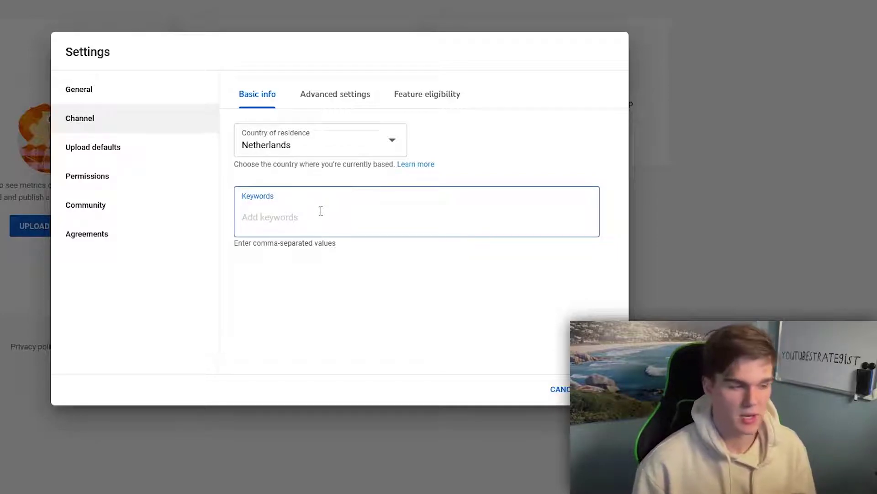
type("formula 1")
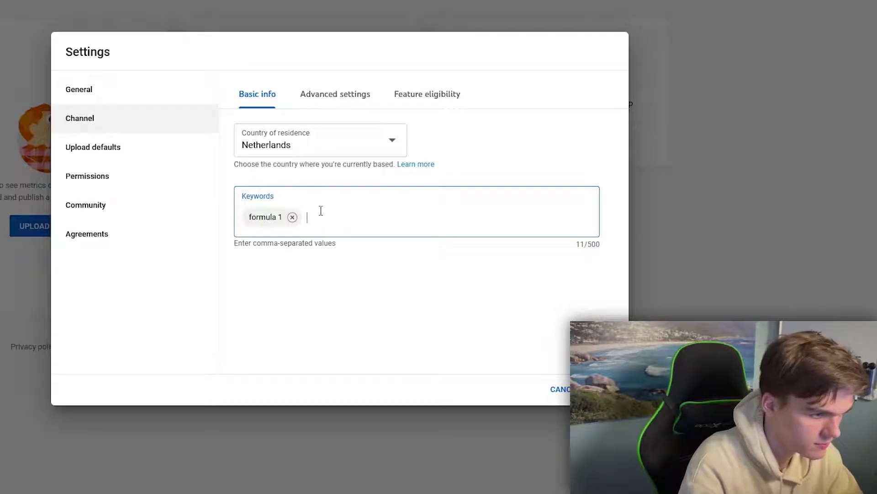
type(",F1 news,")
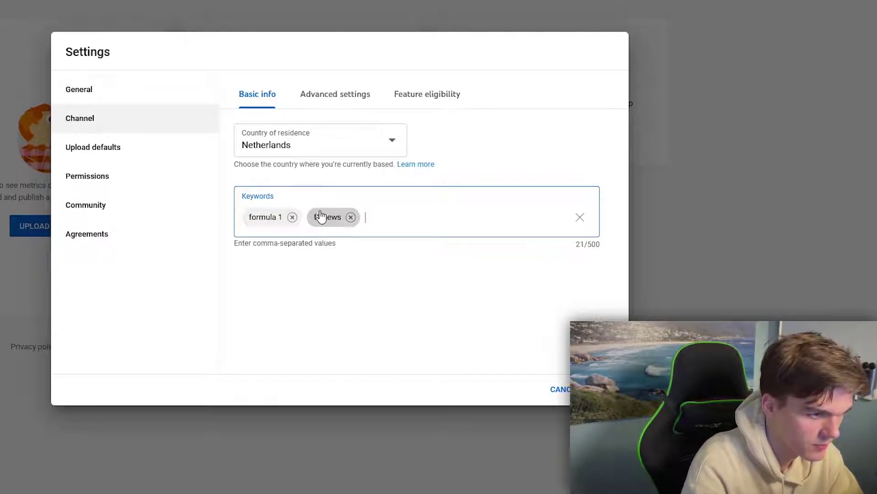
type("f1 videos")
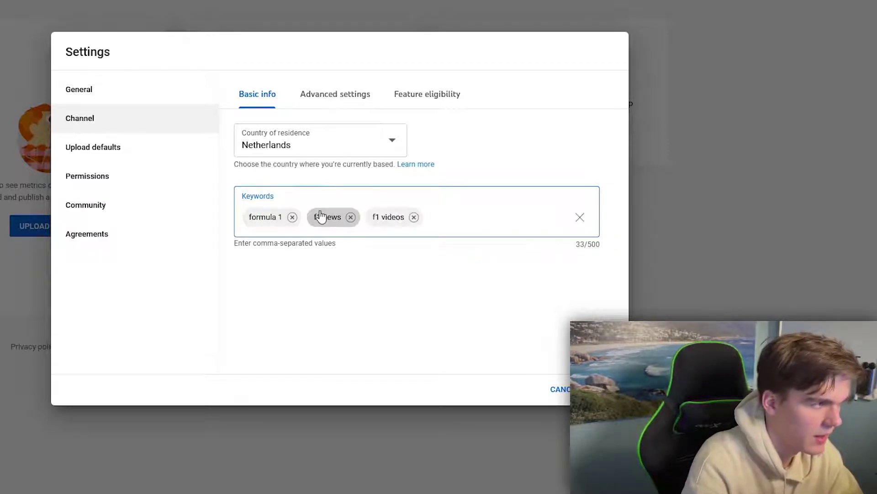
type(",formula 1")
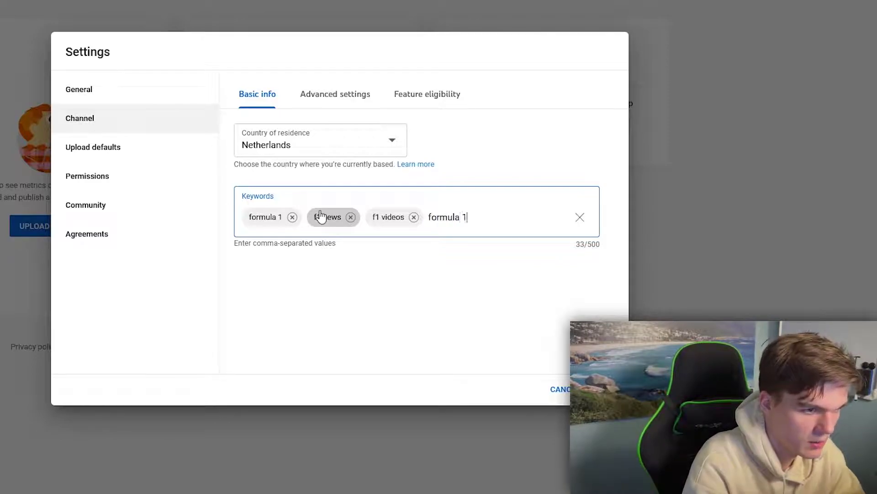
type(" dudes,")
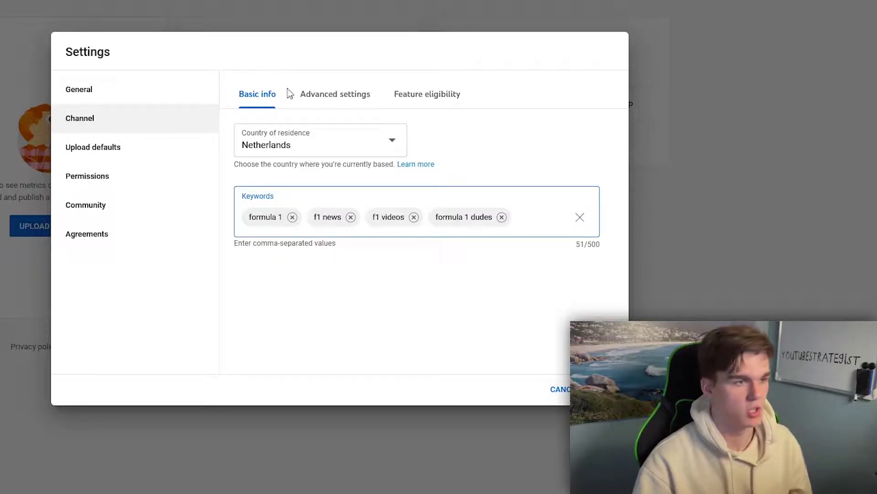
Set the channel's audience to not made for kids in the advanced channel settings
left_click(320, 100)
left_click_drag(251, 186, 359, 201)
left_click(355, 201)
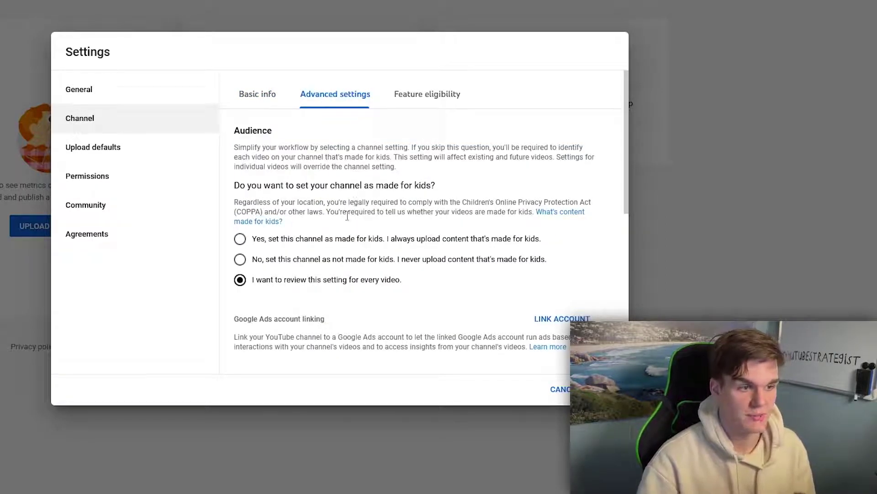
left_click(260, 266)
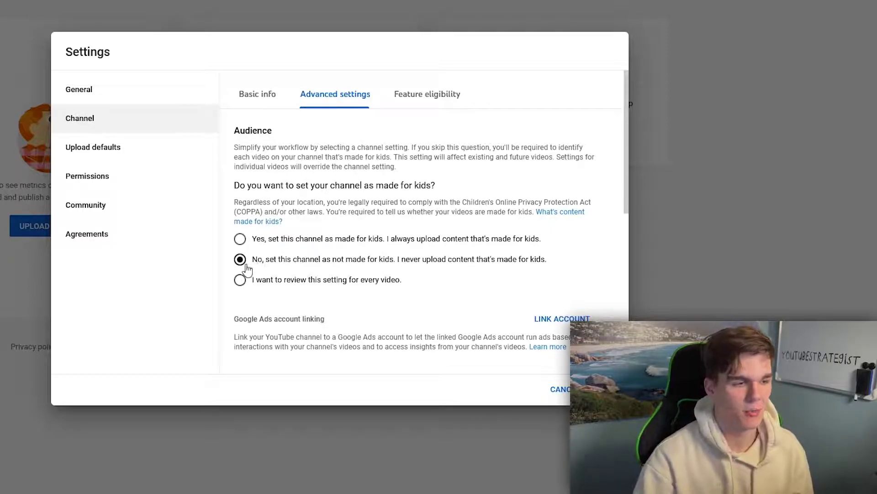
Review the remaining advanced channel settings and the requirements for enabling intermediate features
scroll(259, 204, "down", 7)
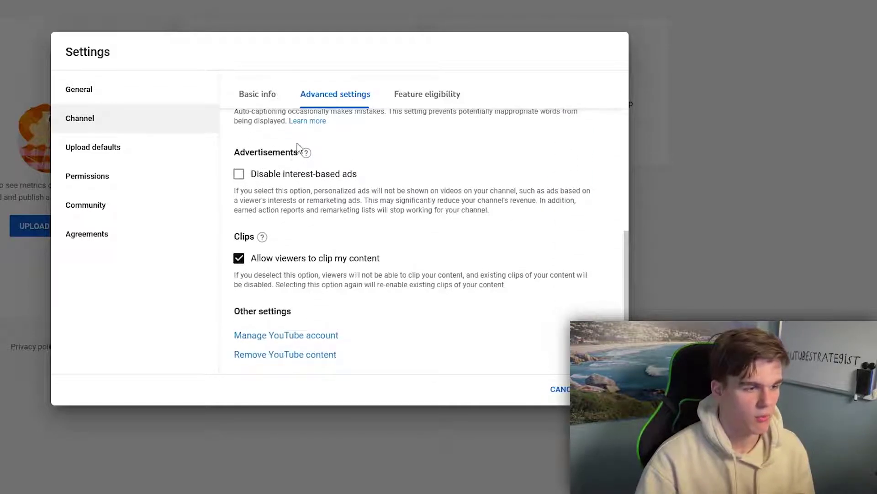
scroll(297, 151, "up", 7)
left_click(415, 97)
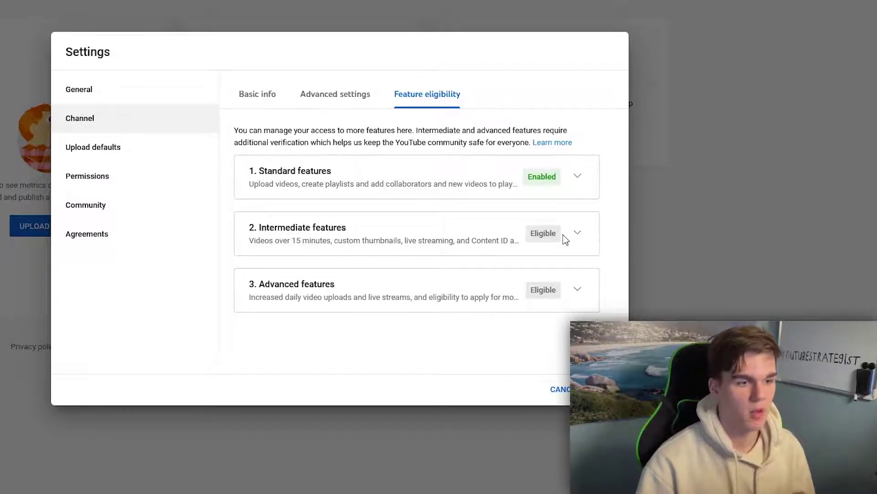
left_click(578, 232)
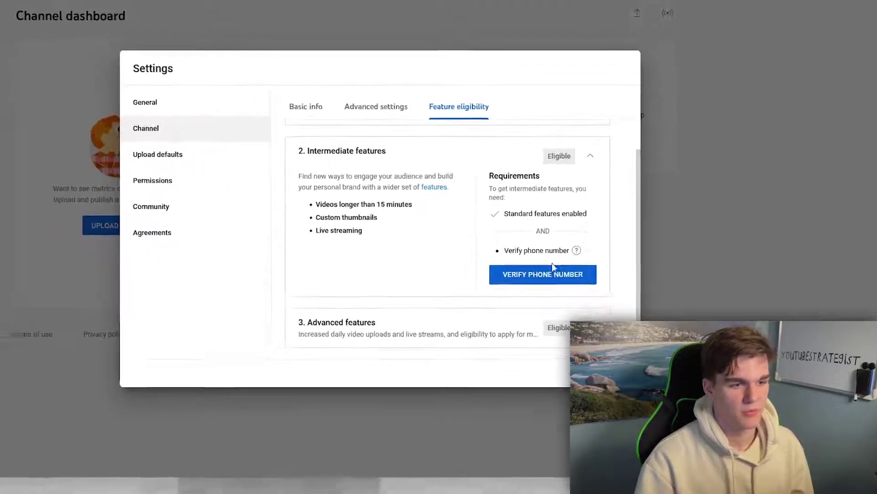
Paste the prepared description template into the default description for video uploads
left_click(158, 154)
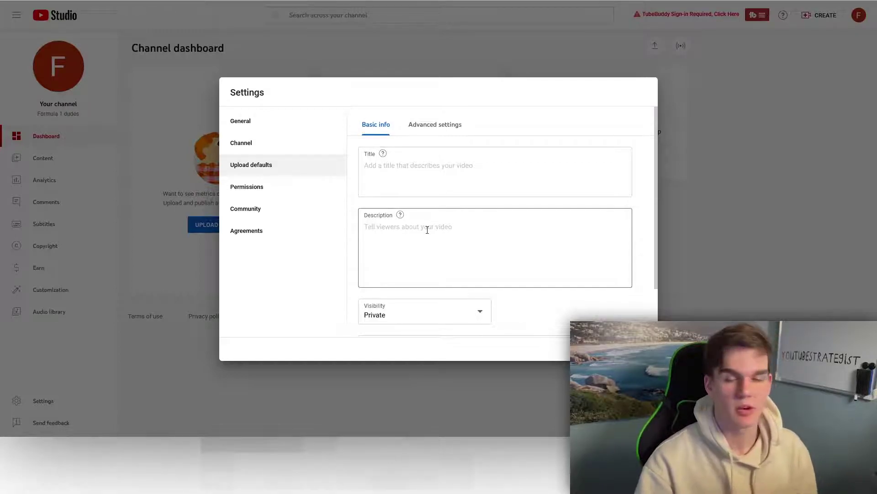
scroll(470, 235, "down", 1)
scroll(459, 230, "up", 1)
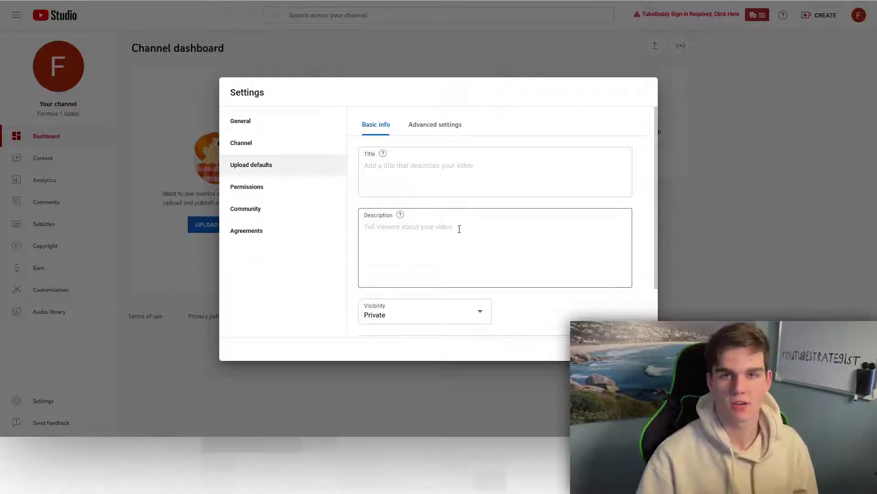
left_click(458, 227)
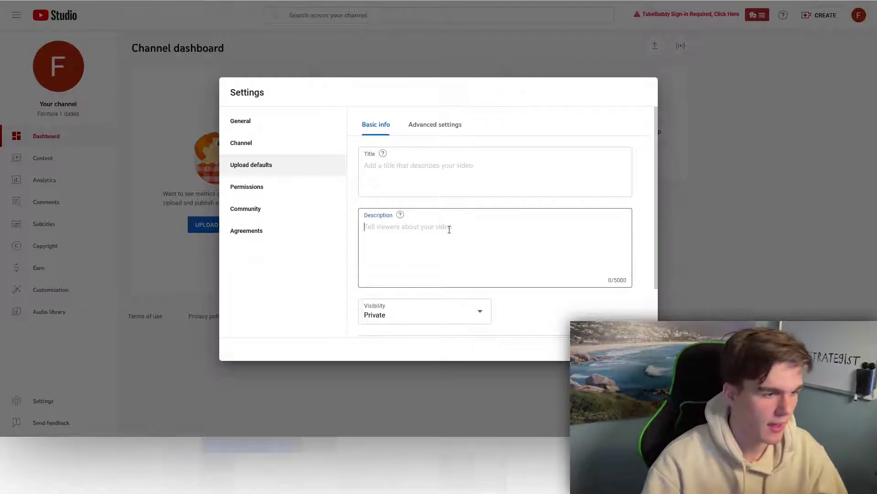
key("ctrl+v")
Replace the XYZ placeholder at the end of the "Subscribe now with all notifications on" line in the default description
double_click(391, 229)
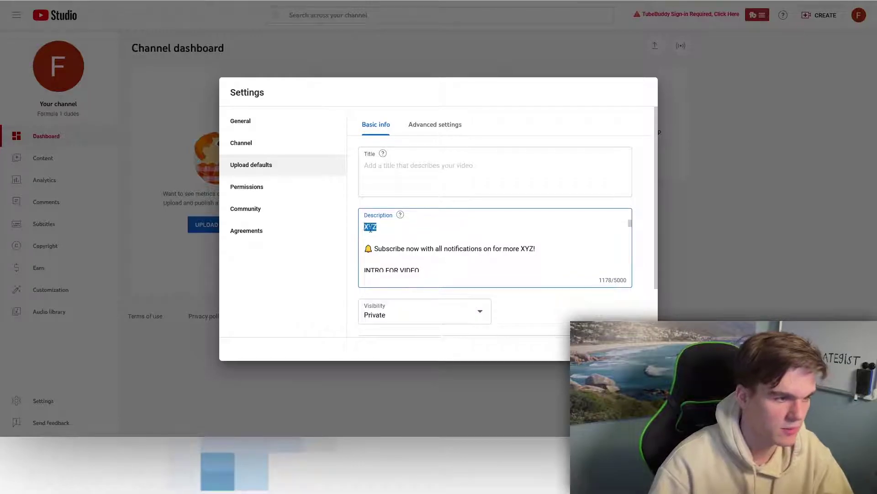
left_click(487, 257)
left_click(516, 250)
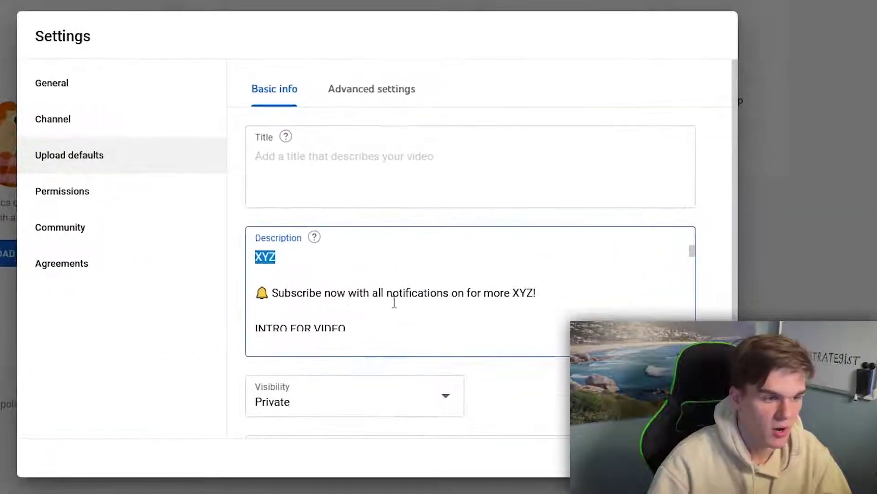
left_click_drag(513, 295, 536, 295)
type("fOR")
key("BackSpace")
key("BackSpace")
key("BackSpace")
type("Fo")
scroll(272, 255, "down", 2)
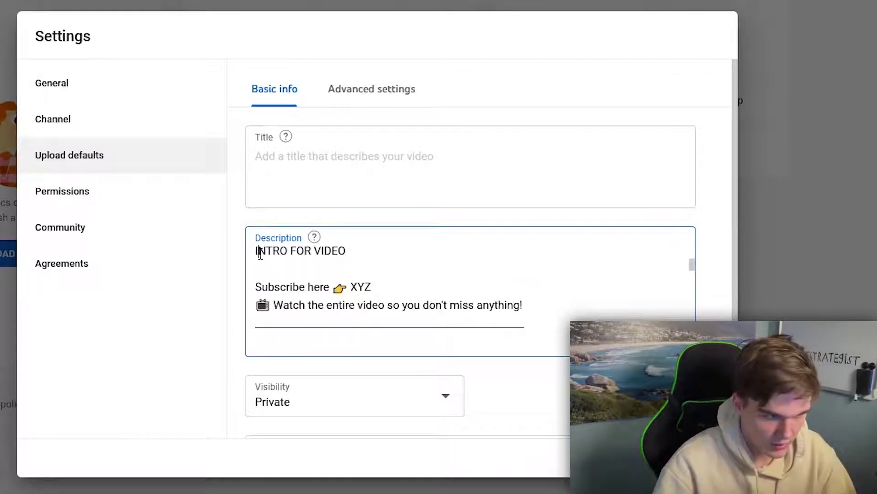
Examine the video intro and subscribe link placeholders in the default upload description
left_click_drag(259, 252, 347, 254)
left_click_drag(379, 294, 349, 287)
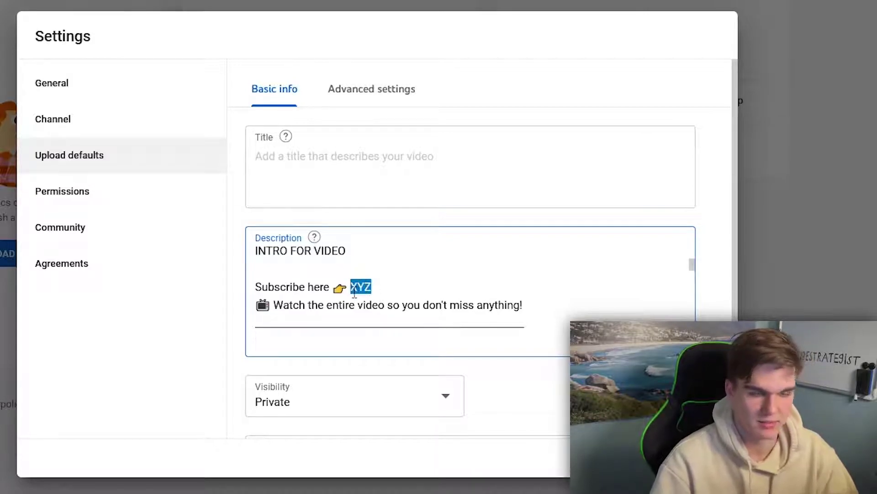
scroll(381, 290, "down", 1)
scroll(380, 290, "down", 3)
scroll(298, 298, "up", 2)
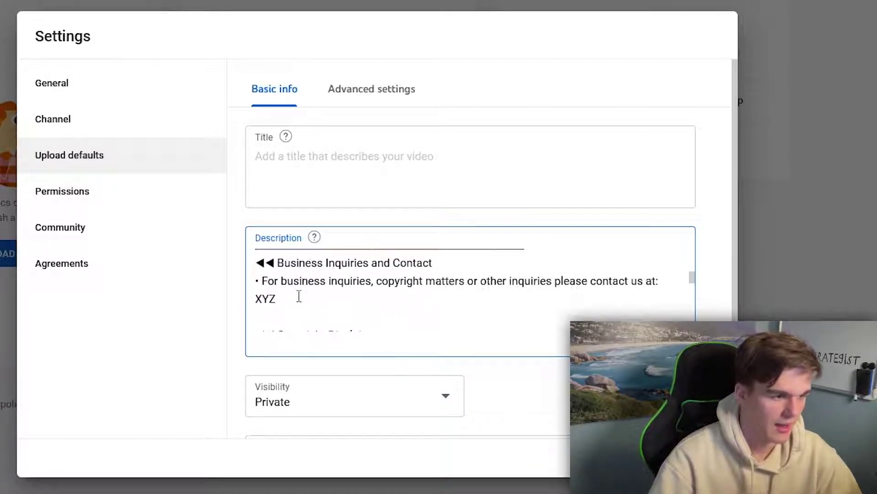
Copy the XYZ placeholder from the business contact line and add the hashtag #XYZ at the end of the default description
left_click_drag(295, 304, 255, 299)
key("ctrl+c")
left_click(319, 302)
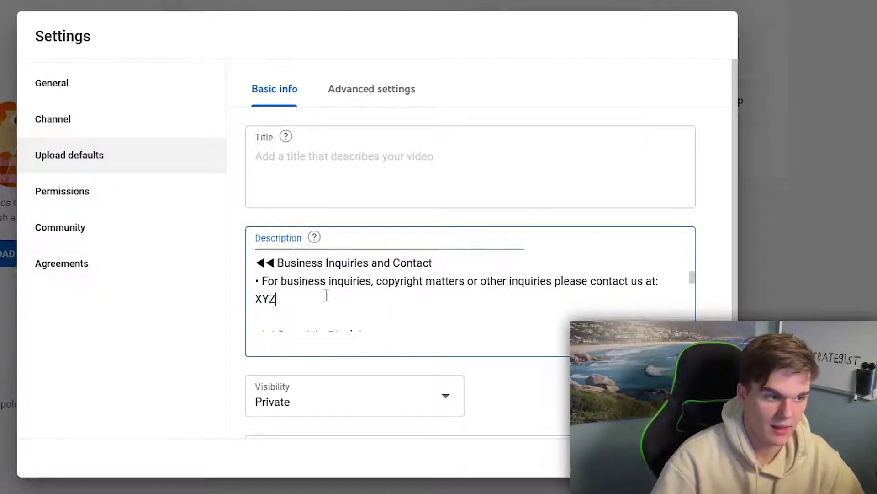
key("ctrl+End")
type("#")
key("ctrl+v")
scroll(295, 215, "down", 2)
mouse_move(295, 215)
left_mouse_down()
mouse_move(246, 212)
mouse_move(286, 211)
left_mouse_up()
left_click(255, 212)
left_click(291, 211)
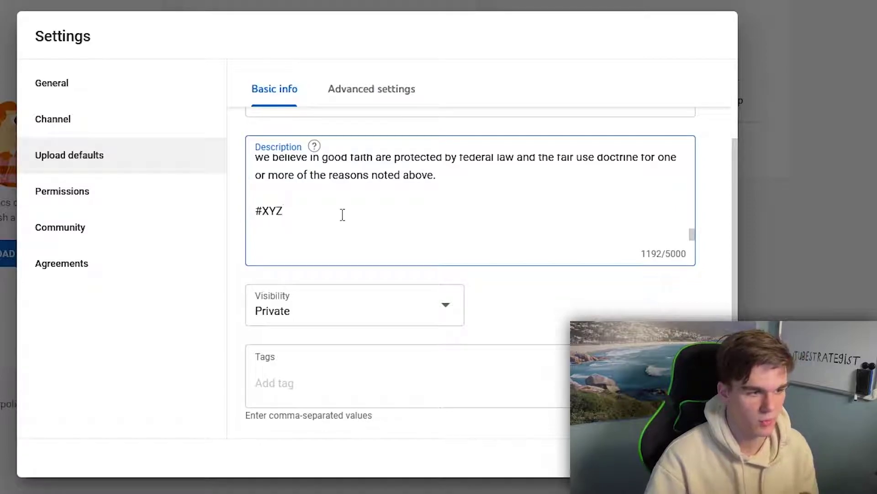
Add the default video tags "formula 1" and "formula 1 dudes"
left_click(314, 400)
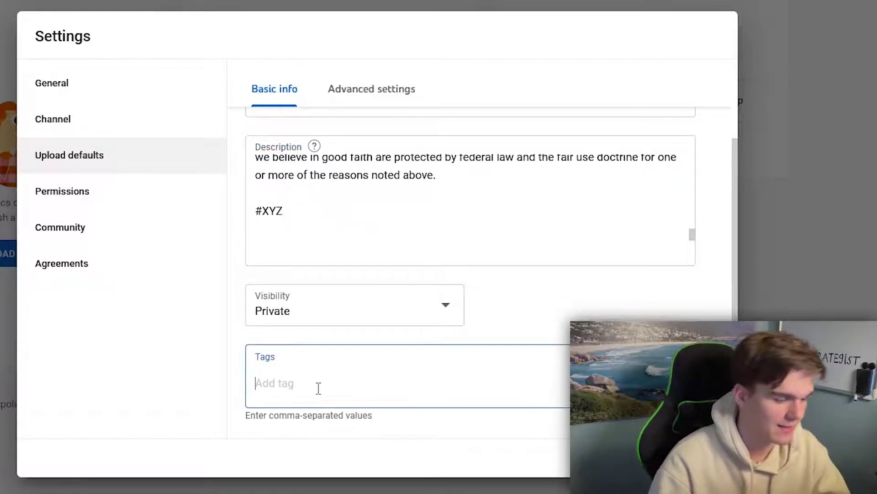
type("formula 1")
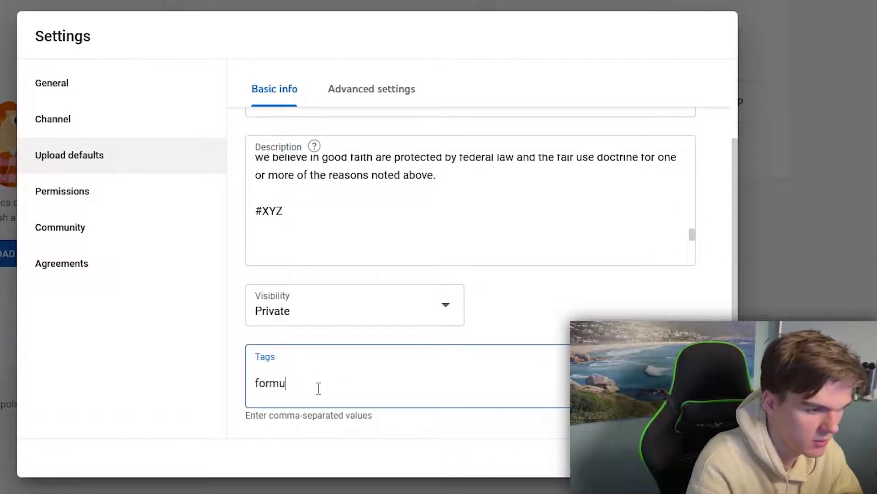
type(",formula 1 for")
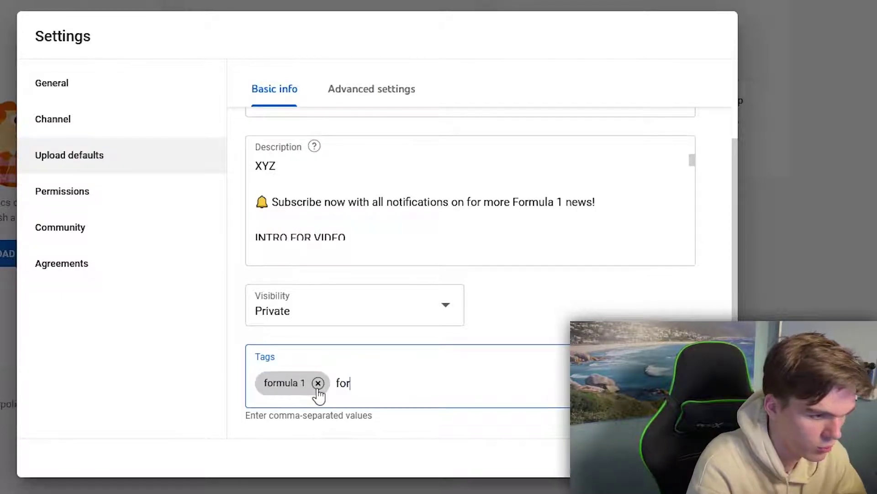
type("a 1 dudes,")
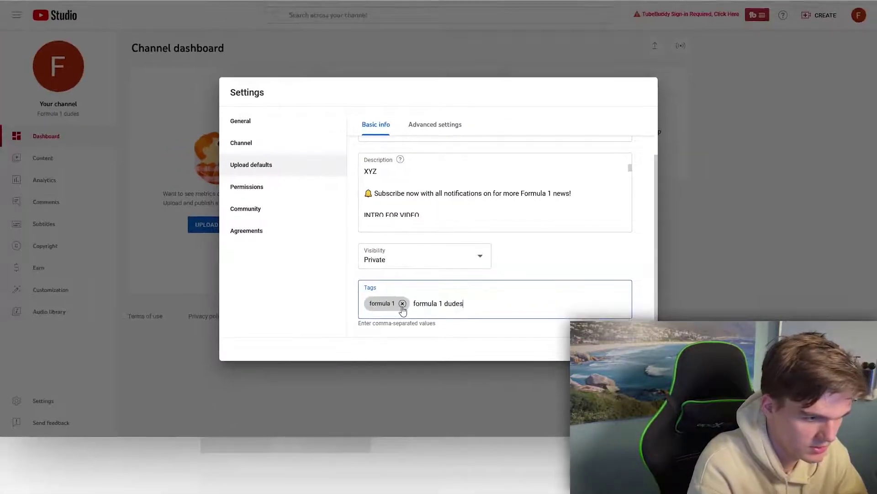
Set the default video category to Sports in the advanced upload defaults
left_click(435, 125)
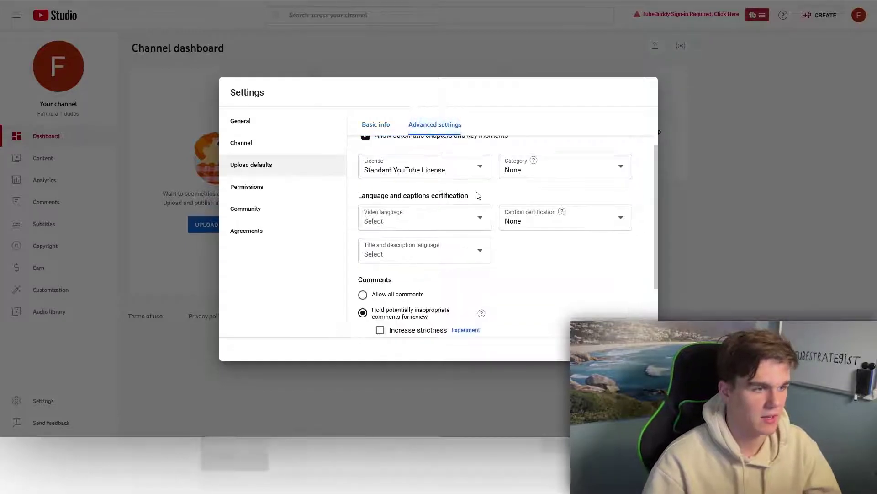
scroll(464, 208, "up", 2)
left_click(520, 227)
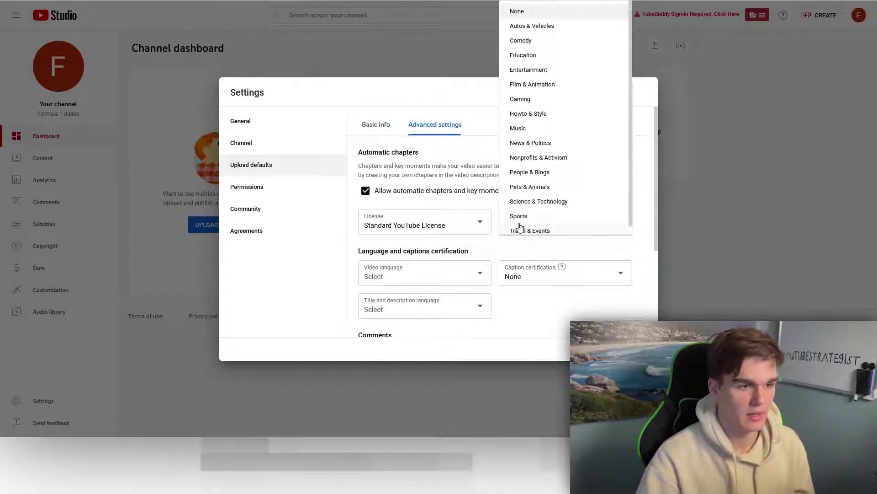
left_click(520, 221)
left_click(519, 221)
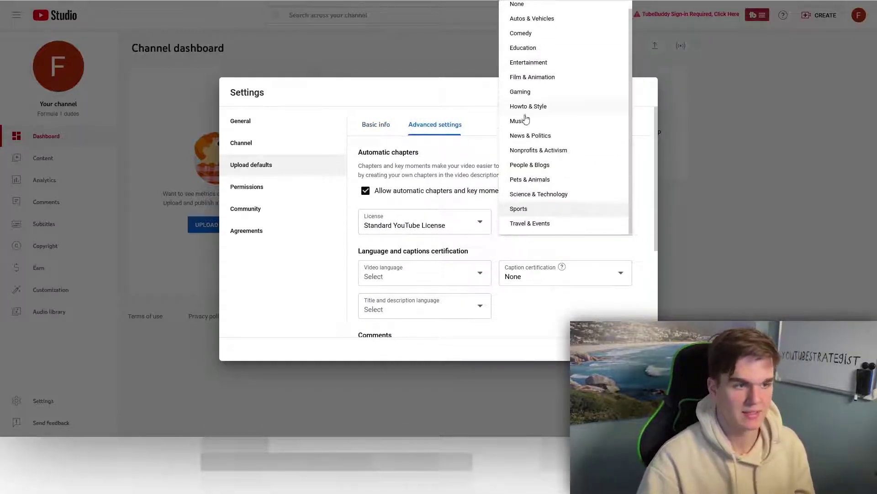
left_click(541, 254)
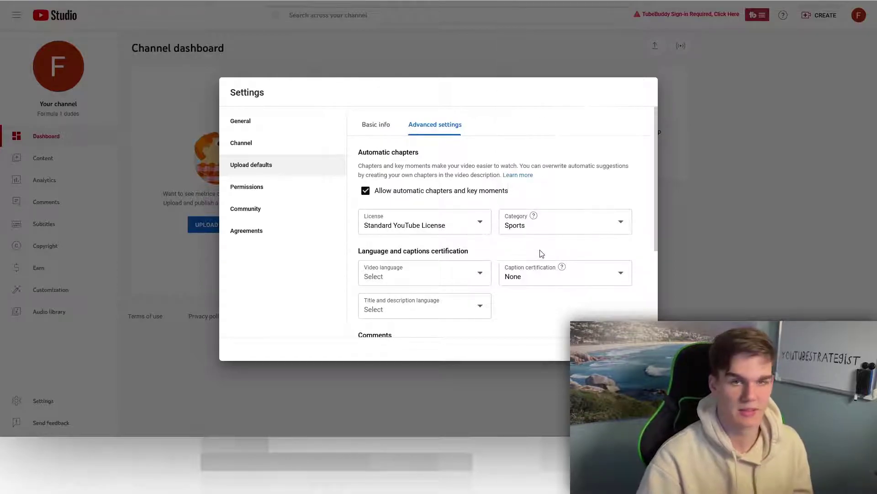
Set the default video language to English
left_click(405, 263)
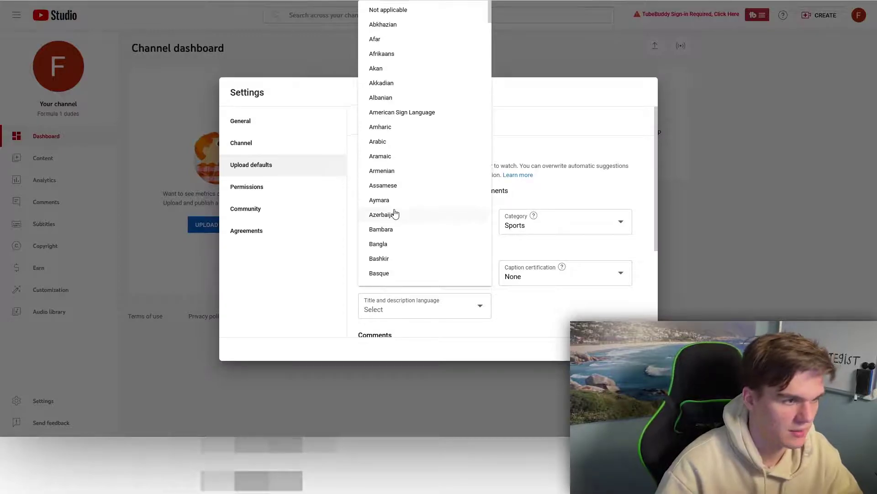
scroll(395, 212, "down", 15)
scroll(381, 147, "up", 2)
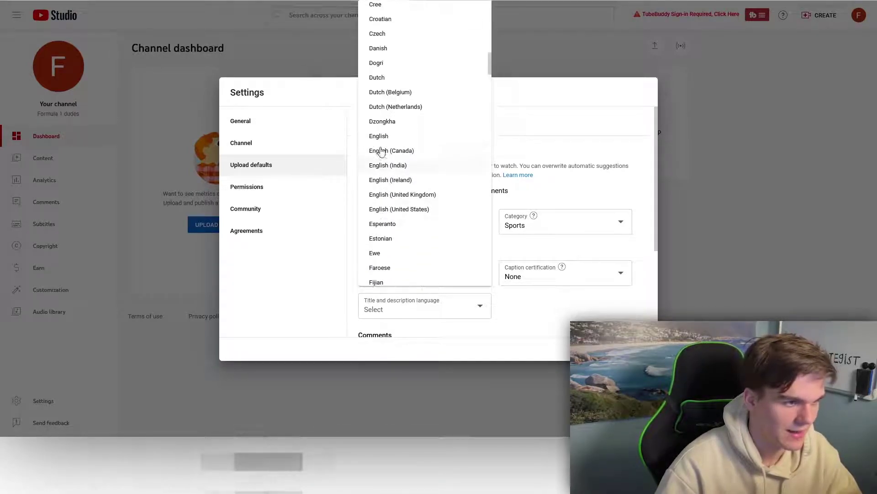
left_click(383, 137)
Choose the default title and description language and save the channel settings
left_click(391, 226)
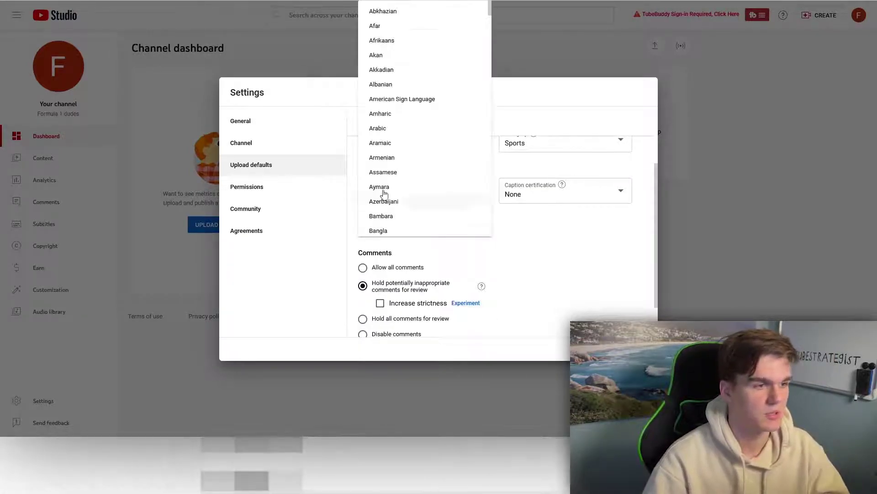
scroll(379, 172, "down", 13)
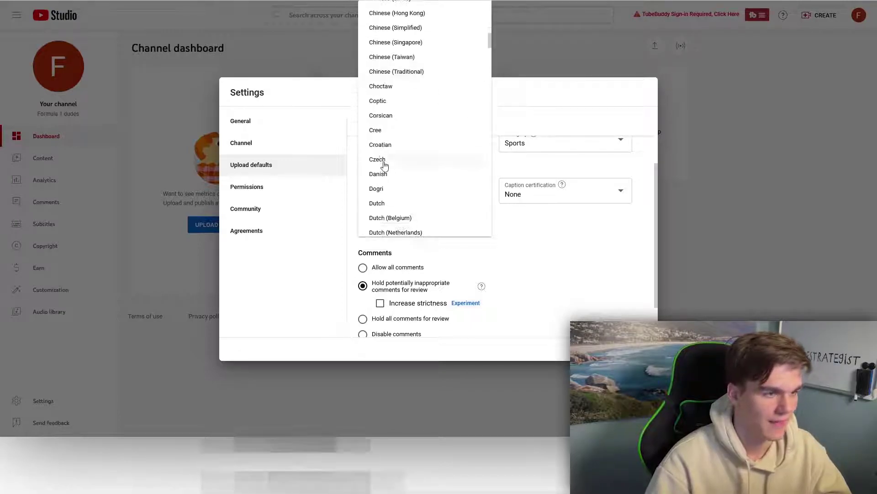
scroll(387, 165, "down", 5)
scroll(384, 114, "up", 5)
left_click(383, 82)
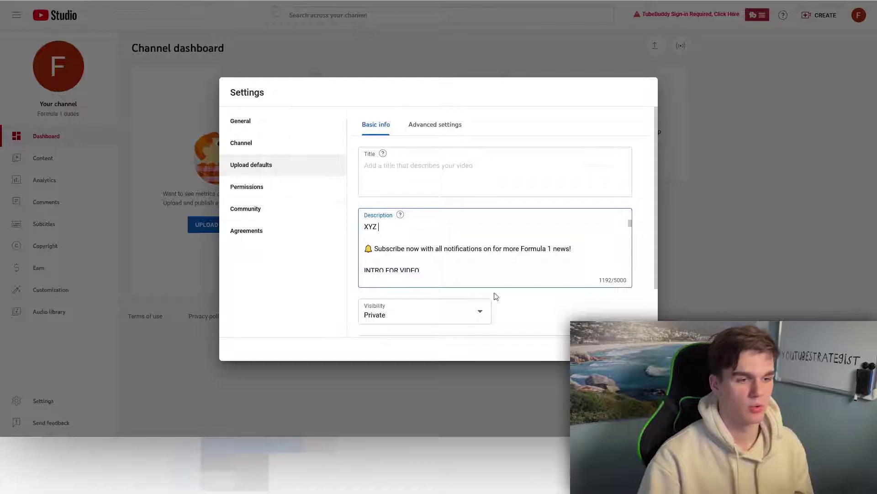
left_click(636, 349)
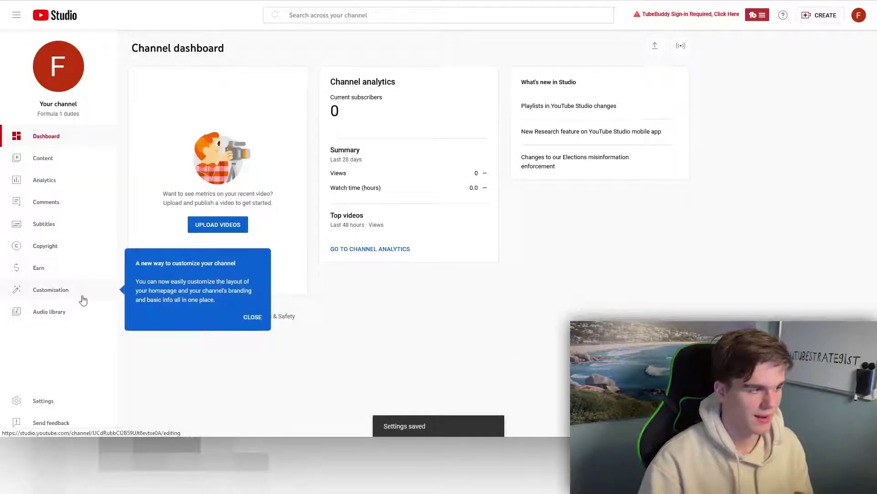
Open the channel customization's basic info and paste the prepared template into the channel description
left_click(60, 295)
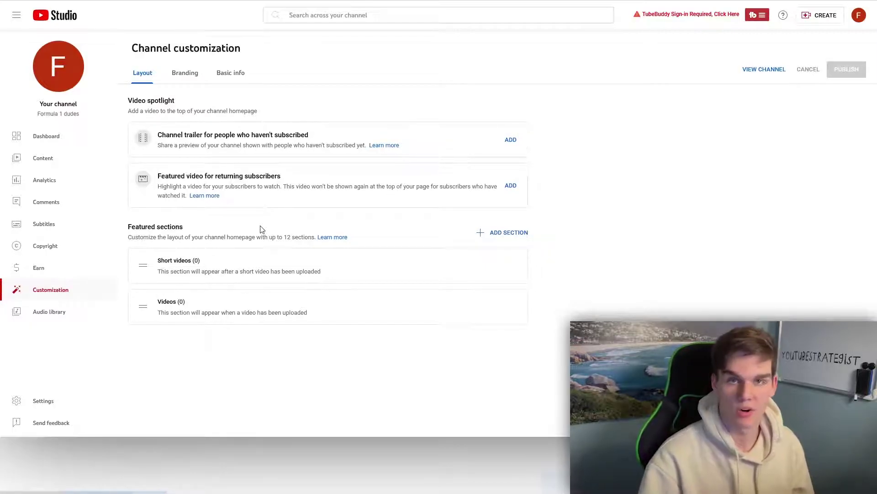
left_click(196, 76)
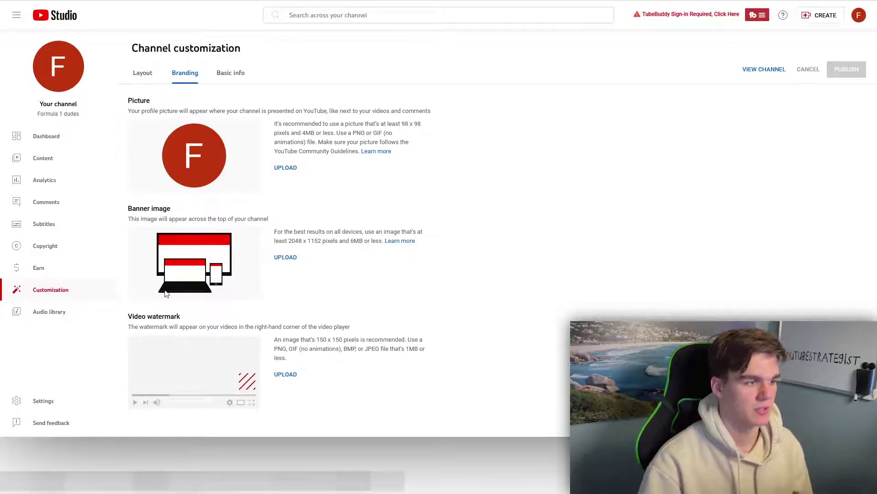
left_click(231, 73)
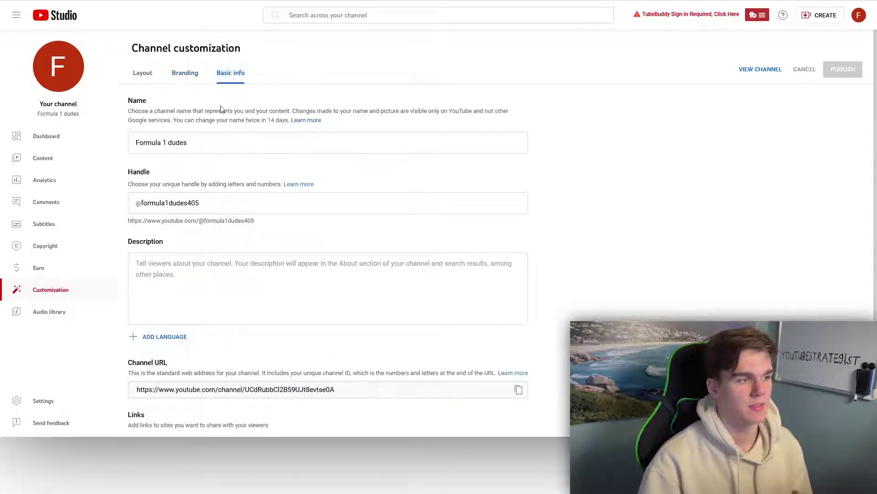
scroll(188, 208, "down", 2)
left_click(206, 208)
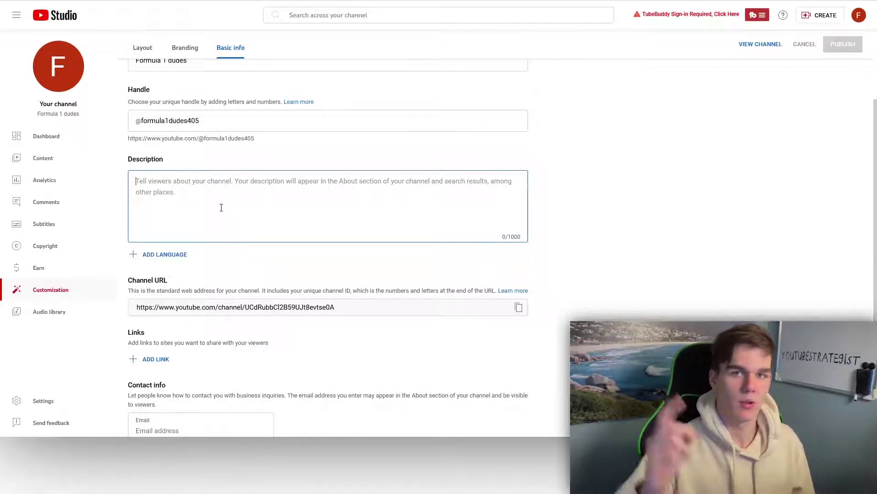
left_click(227, 199)
key("ctrl+v")
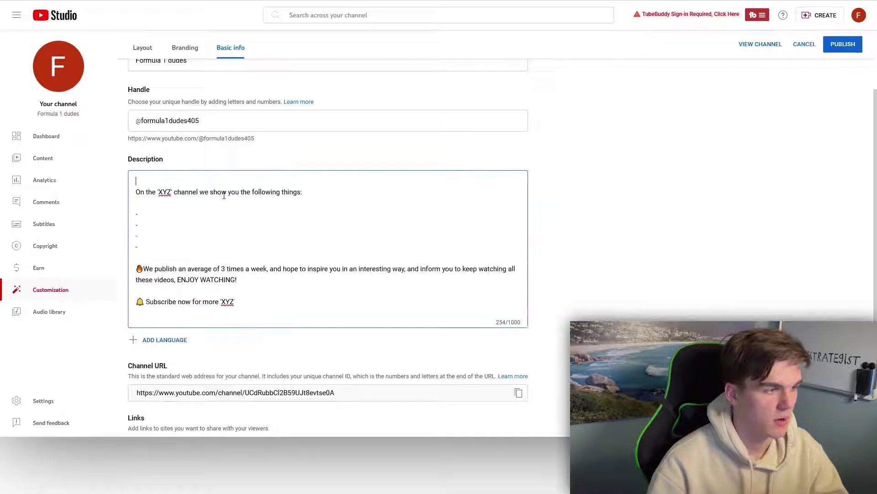
scroll(167, 215, "up", 1)
scroll(172, 235, "down", 1)
Remove the empty first line of the channel description and replace the XYZ channel name in its opening sentence with "Formula 1 dudes"
left_click(136, 193)
key("BackSpace")
mouse_move(158, 182)
left_mouse_down()
mouse_move(170, 186)
mouse_move(163, 182)
left_mouse_up()
key("BackSpace")
key("ctrl+z")
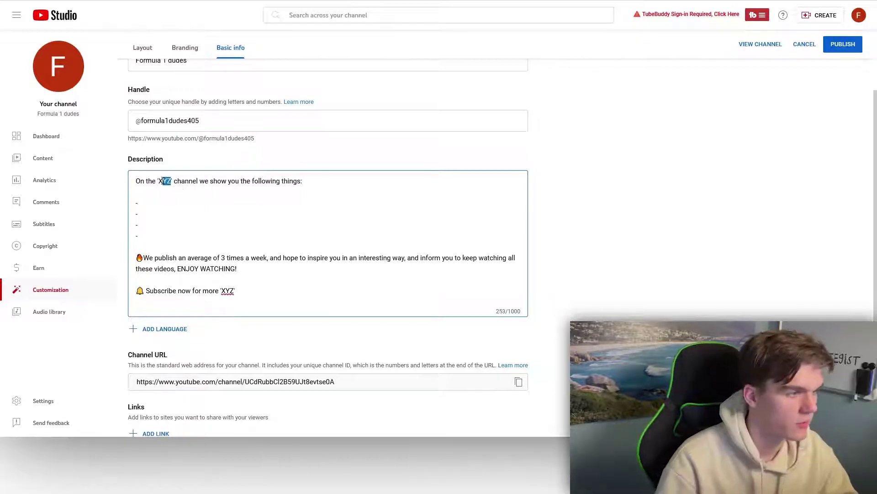
type("Formula 1 dudes")
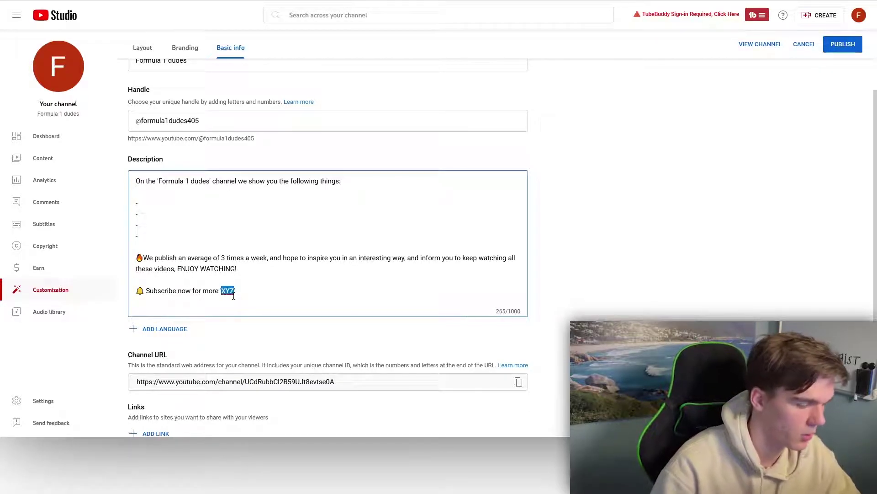
Replace the XYZ placeholder in the "Subscribe now for more" line with "Formula 1" and publish the channel changes
type("Formula 1")
scroll(238, 289, "down", 2)
scroll(251, 294, "up", 4)
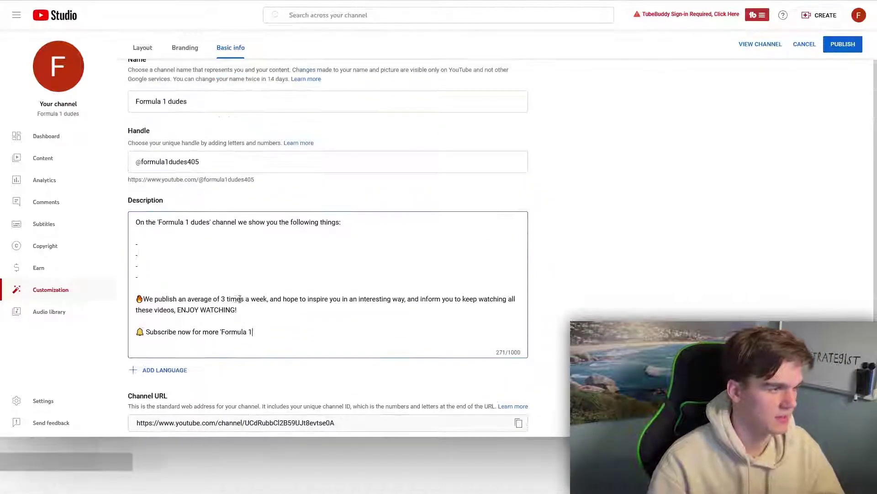
scroll(783, 104, "down", 2)
left_click(843, 44)
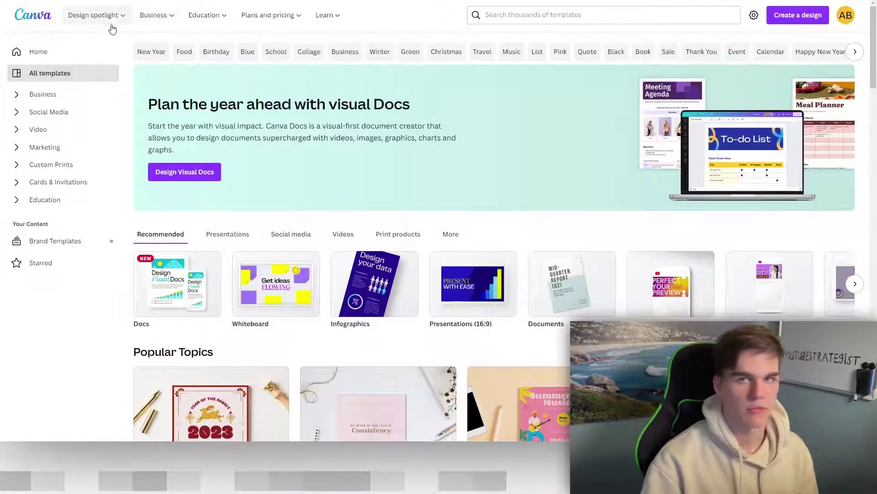
Switch to Canva, search the design types for "youtube banner" and create a new Youtube Banner design
mouse_move(113, 29)
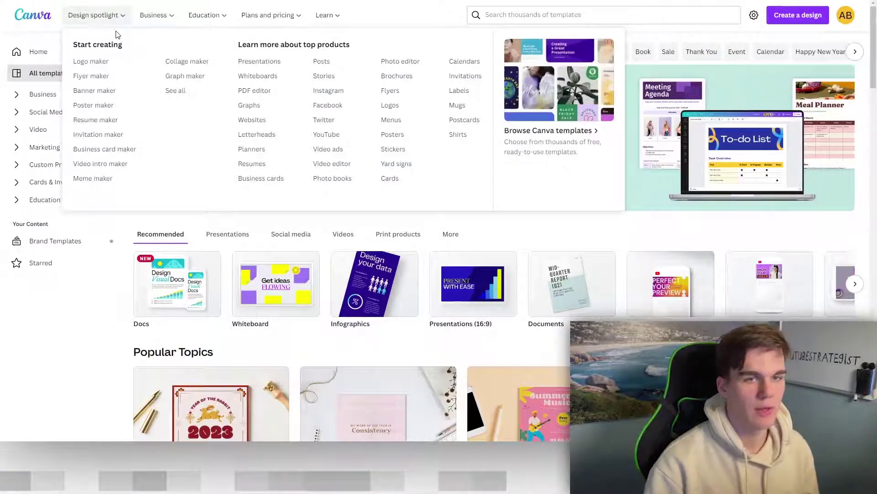
left_click(792, 21)
type("banner")
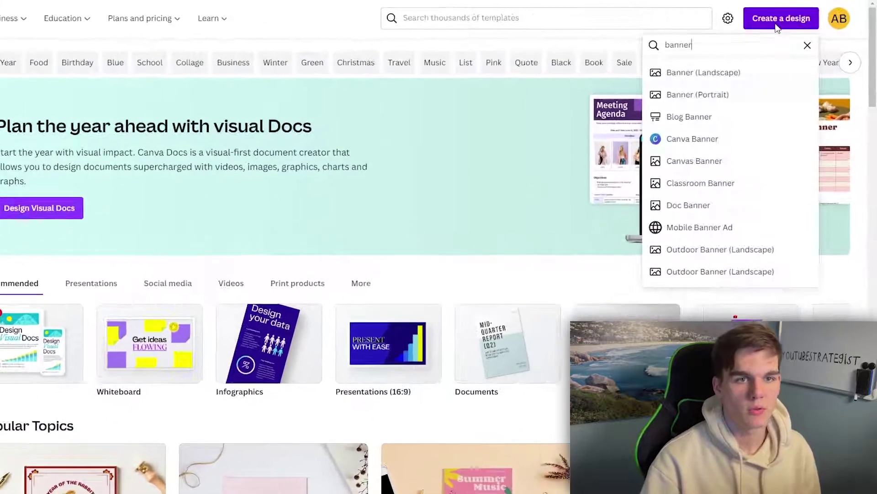
type("y")
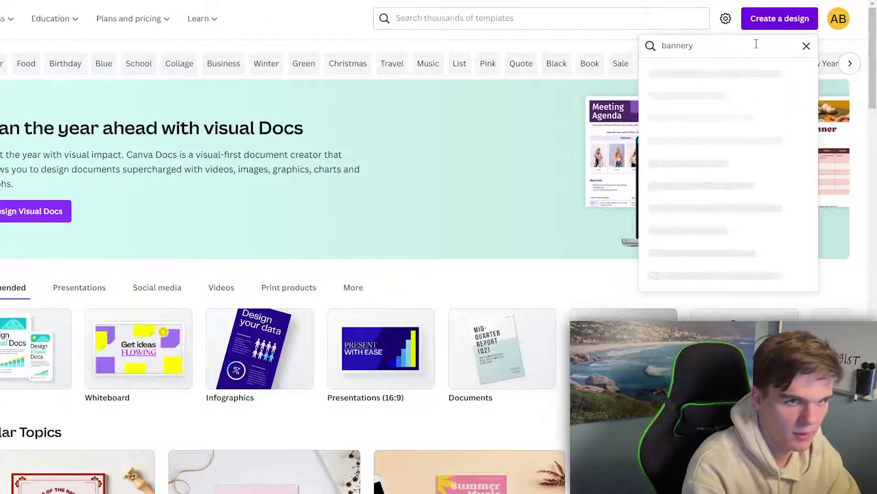
key("BackSpace")
key("BackSpace")
key("BackSpace")
key("BackSpace")
key("BackSpace")
key("BackSpace")
key("BackSpace")
type("youtube banne4r")
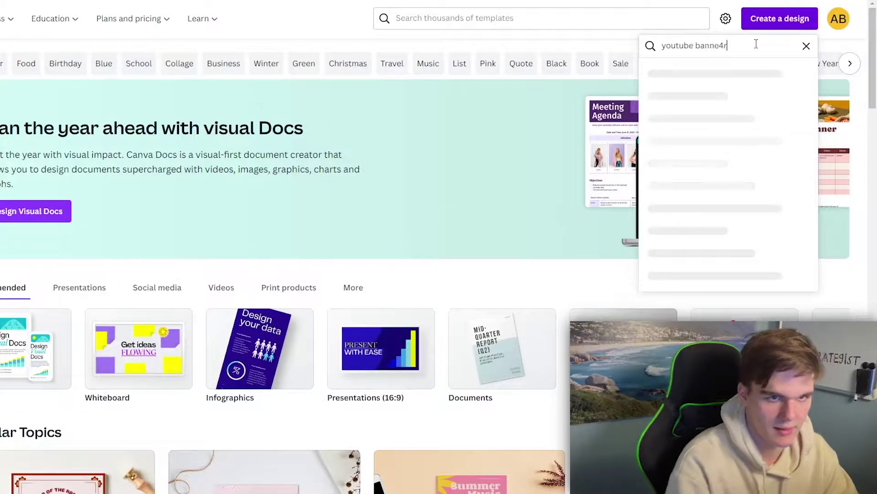
key("BackSpace")
key("BackSpace")
type("r")
left_click(729, 62)
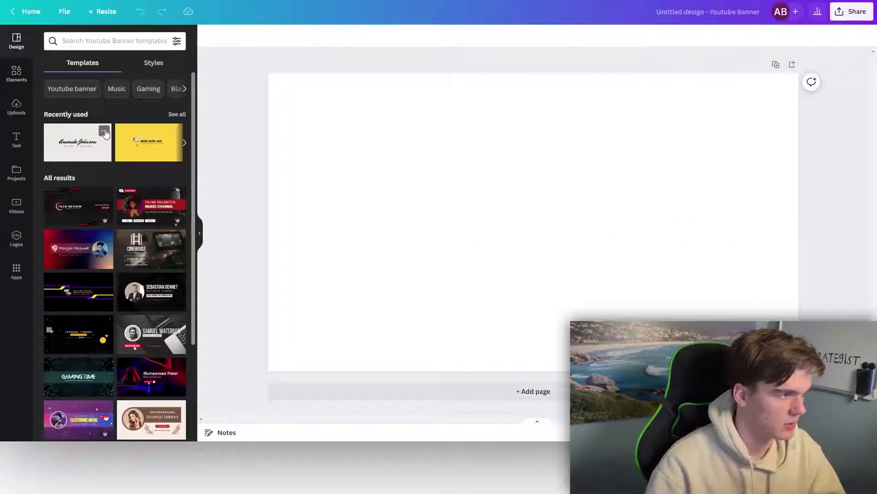
Apply the recently used light "Decor & Design" banner template and replace its script heading with "FORMULA 1 DUDES"
left_click(72, 148)
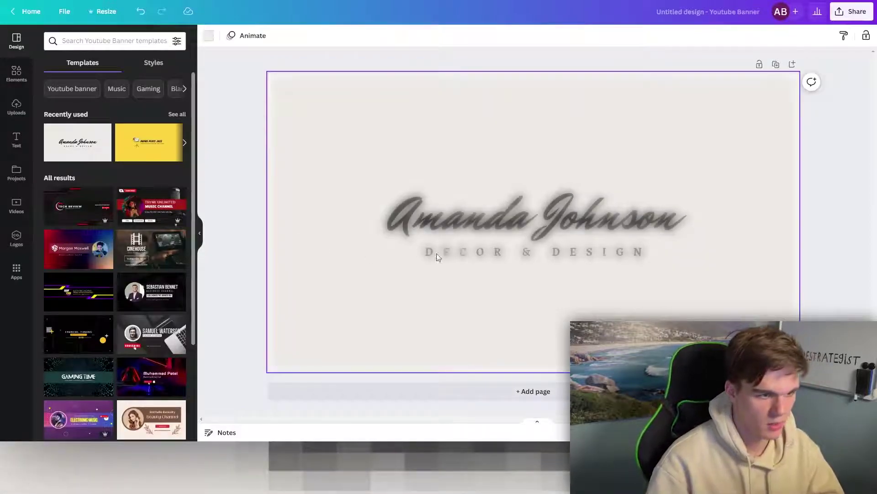
left_click(454, 225)
left_click(455, 225)
type("FO")
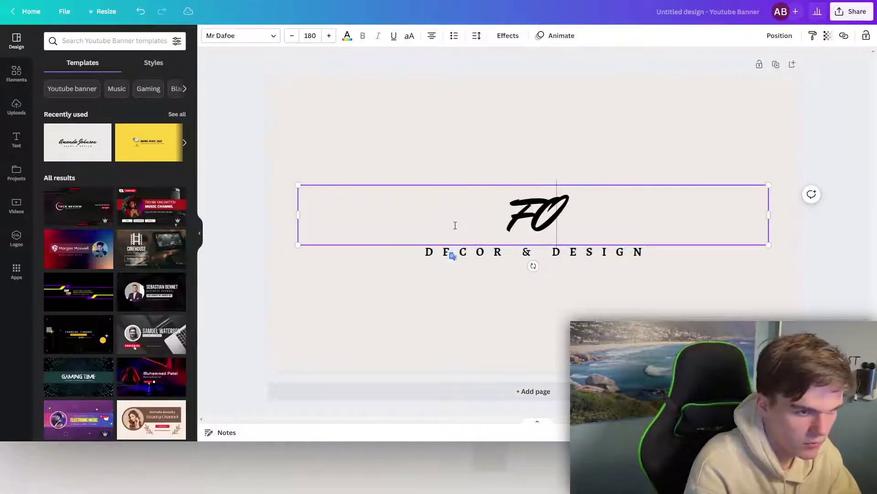
type("RMULA 1 DUDES")
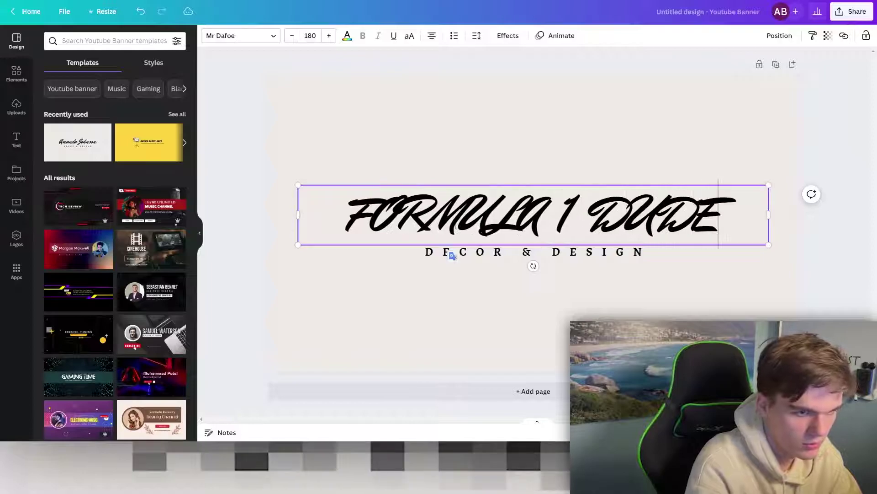
Set the "FORMULA 1 DUDES" heading to the League Spartan font and widen its text box to fit on one line
key("ctrl+a")
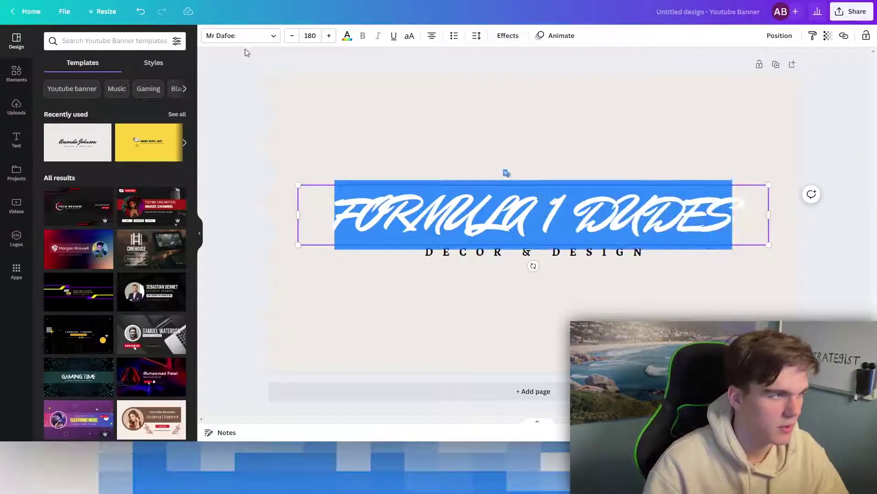
left_click(238, 36)
left_click(114, 139)
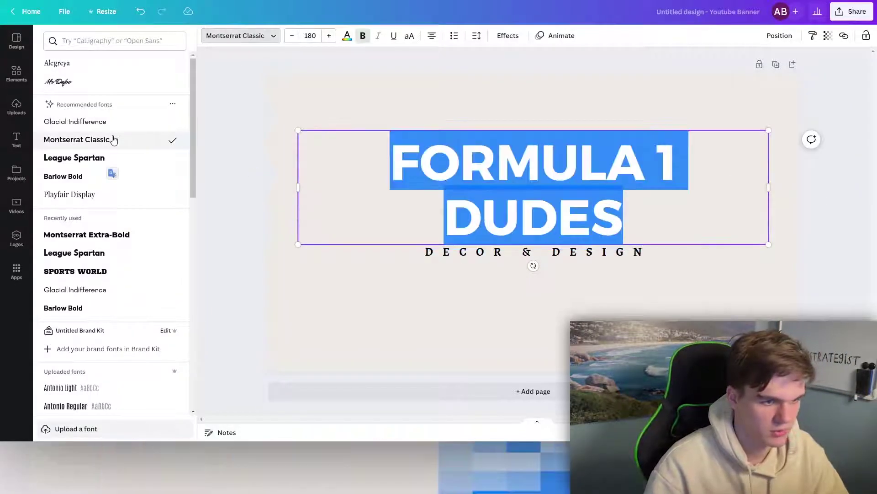
left_click(95, 158)
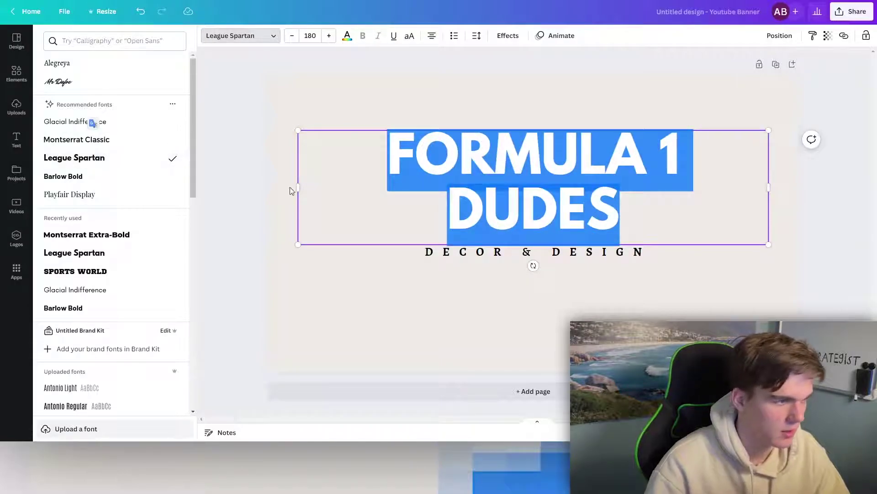
left_click_drag(294, 184, 281, 201)
left_click_drag(449, 221, 457, 221)
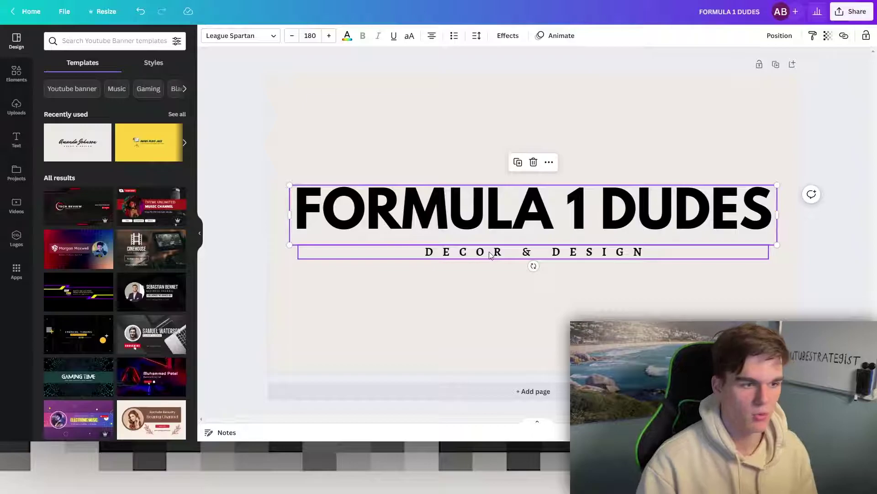
Replace the "Decor & Design" subtitle below the heading with "ALL ABOUT FORMULA 1"
left_click(492, 275)
left_click(491, 250)
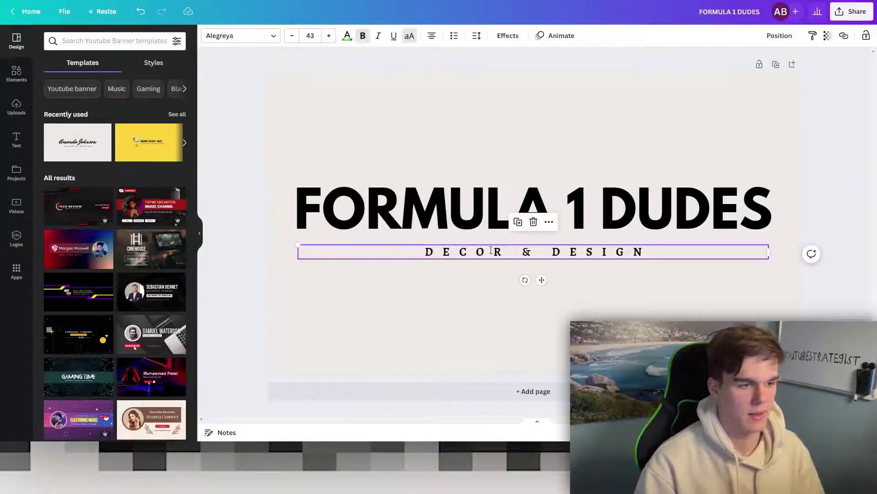
double_click(491, 251)
type("ALL ABOUT FORMULA 1")
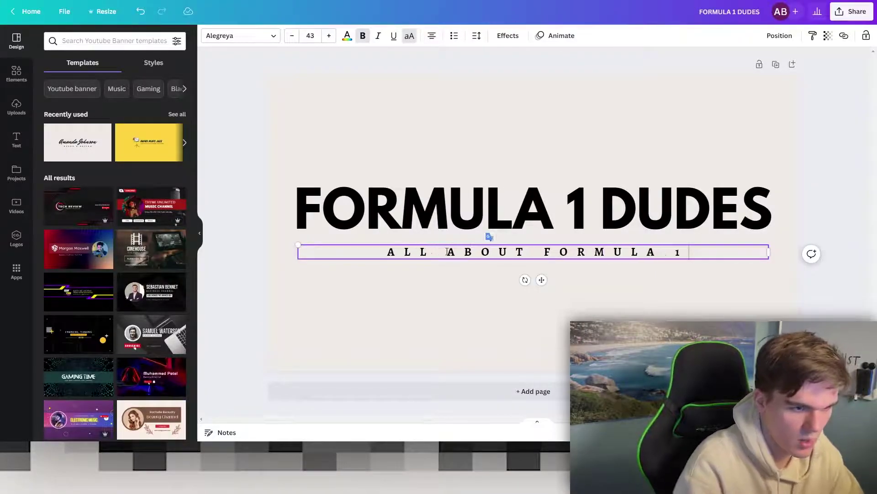
left_click(448, 288)
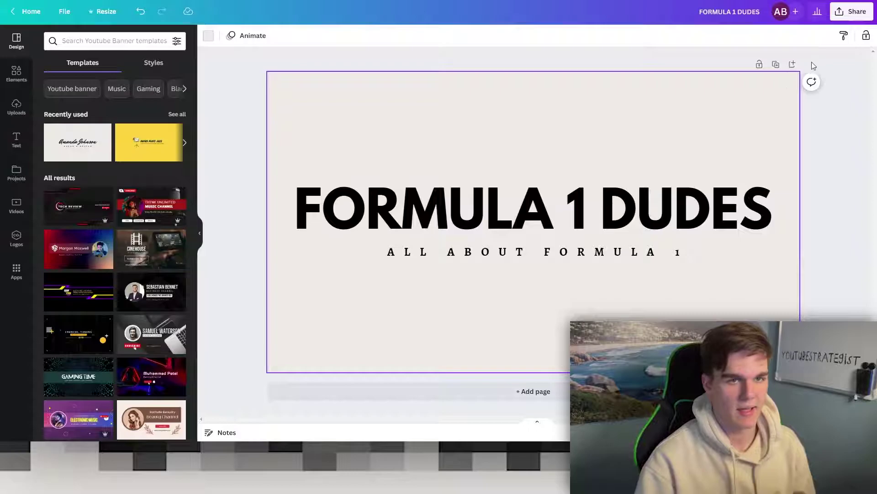
Download the finished banner design as a PNG file
left_click(851, 12)
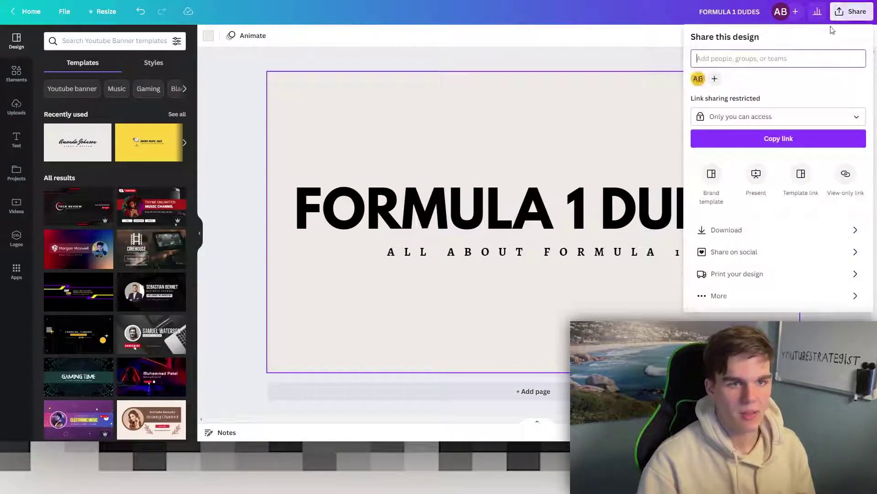
left_click(734, 231)
left_click(742, 191)
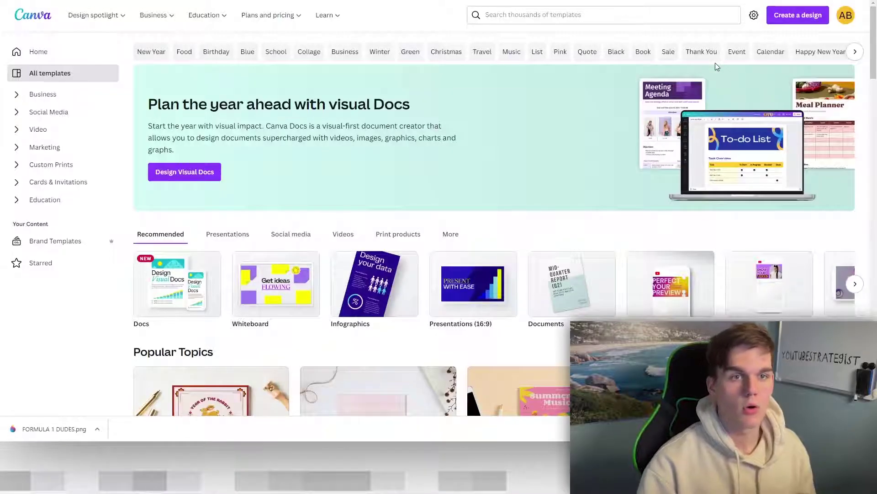
Create an 800 × 800 px YouTube Channel Logo design and apply the dark blue "Smart Tech Channel" light bulb template
left_click(804, 22)
type("youtube banner")
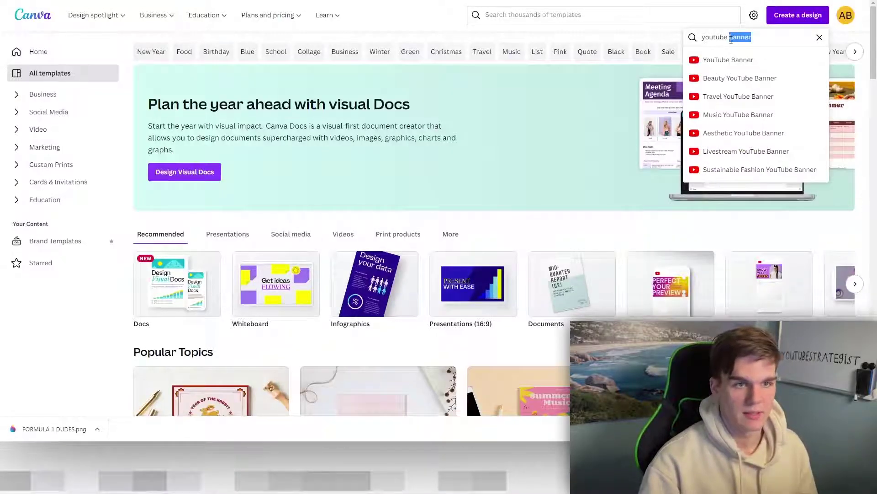
type("th")
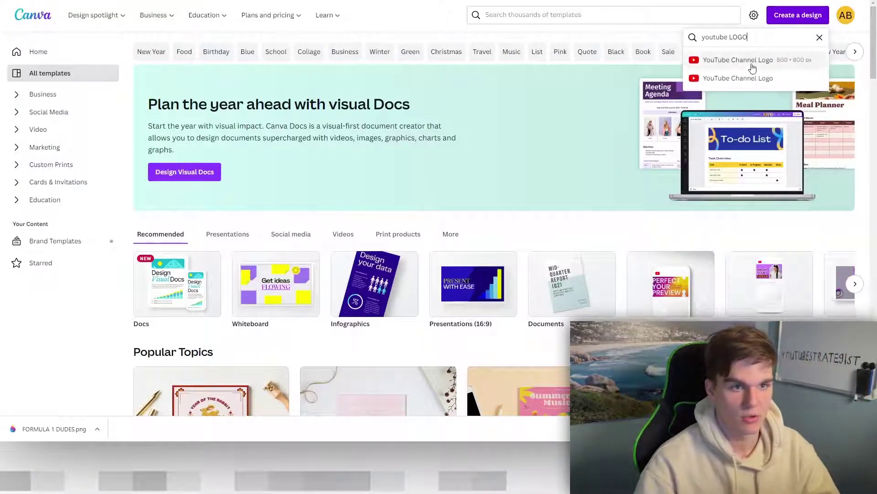
left_click(753, 68)
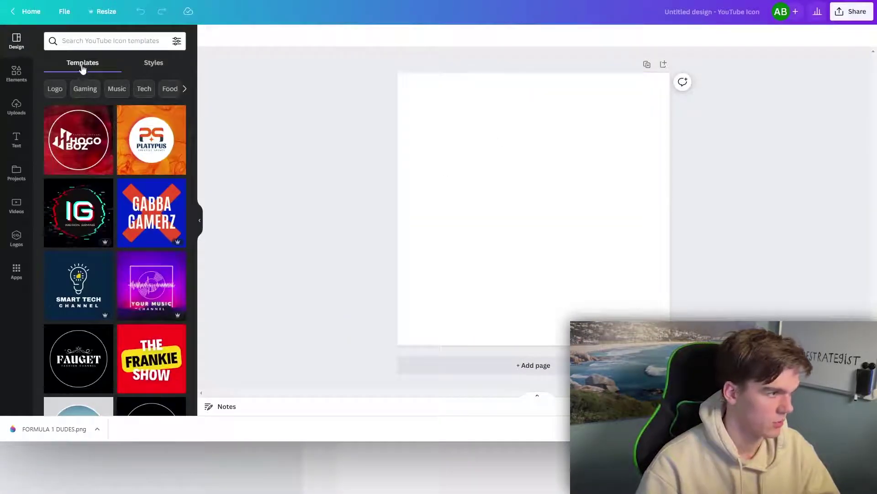
scroll(83, 180, "down", 1)
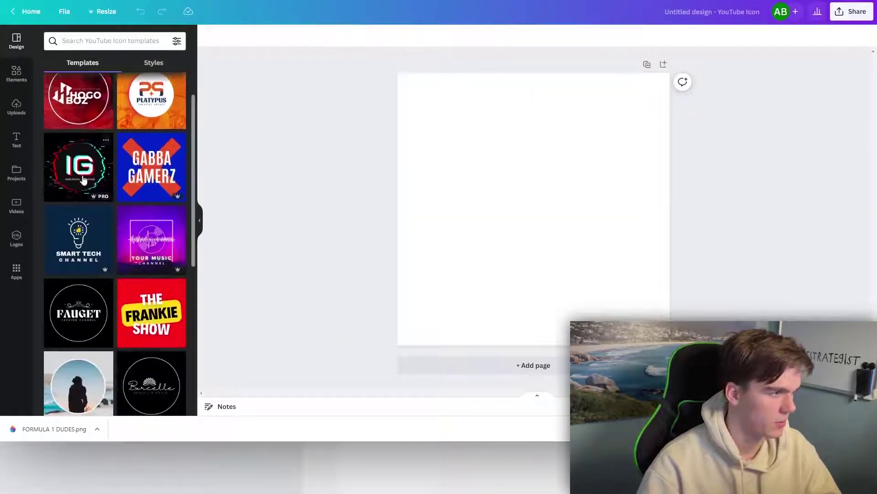
left_click(78, 238)
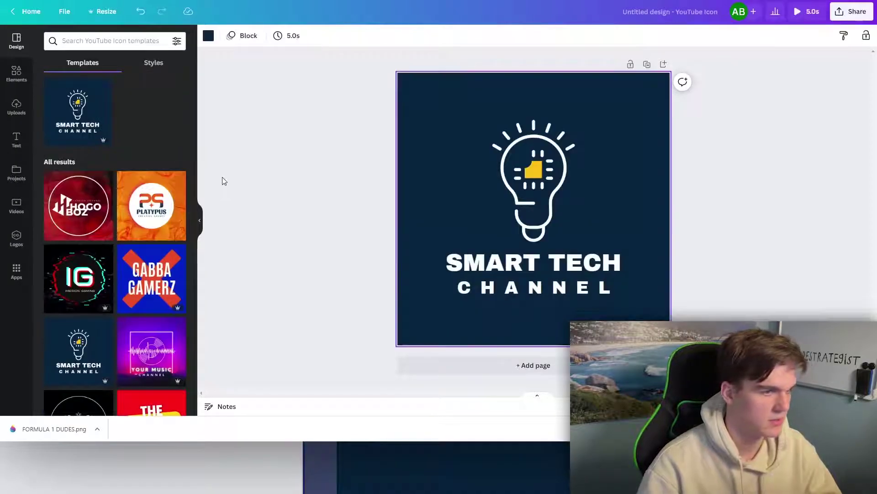
Replace the logo's "SMART TECH" text with "FORMULA 1" and the "CHANNEL" text below it with "DUDES"
left_click(526, 263)
double_click(526, 263)
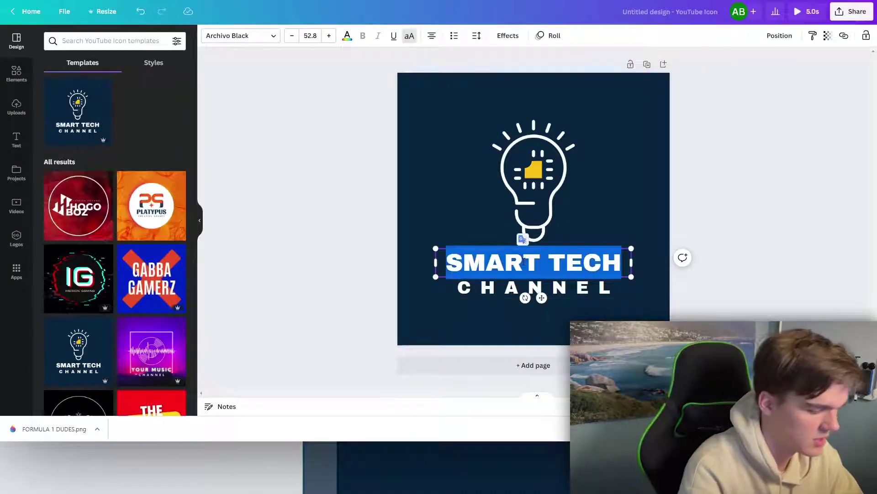
type("FOrmula 1")
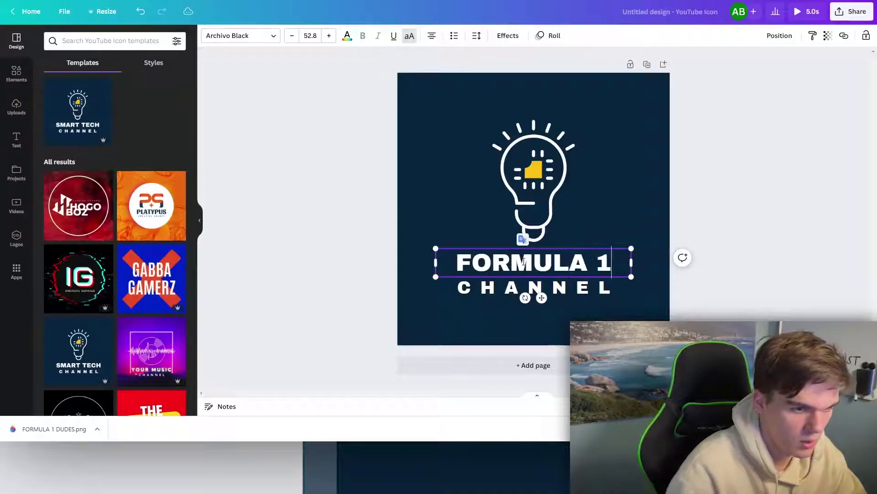
left_click(534, 287)
double_click(533, 287)
type("DUDES")
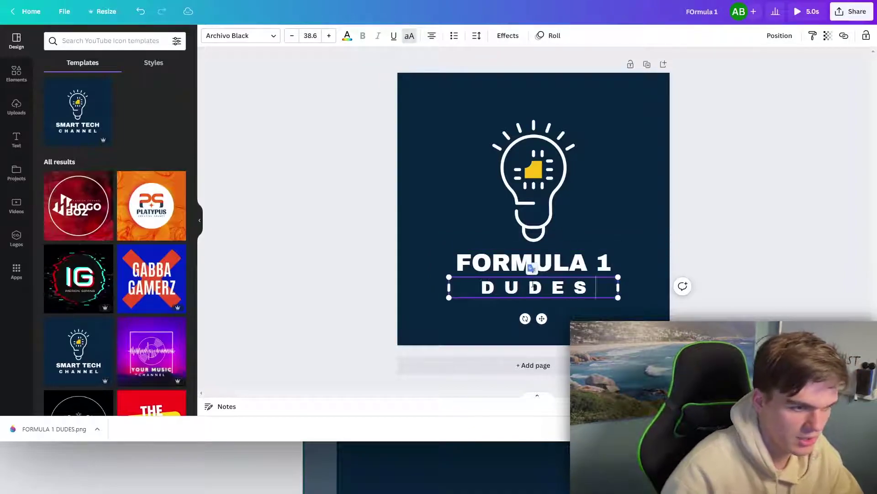
Search the graphics elements for "f1" and replace the light bulb with the outlined racing helmet graphic
left_click(16, 72)
left_click(88, 40)
type("f1")
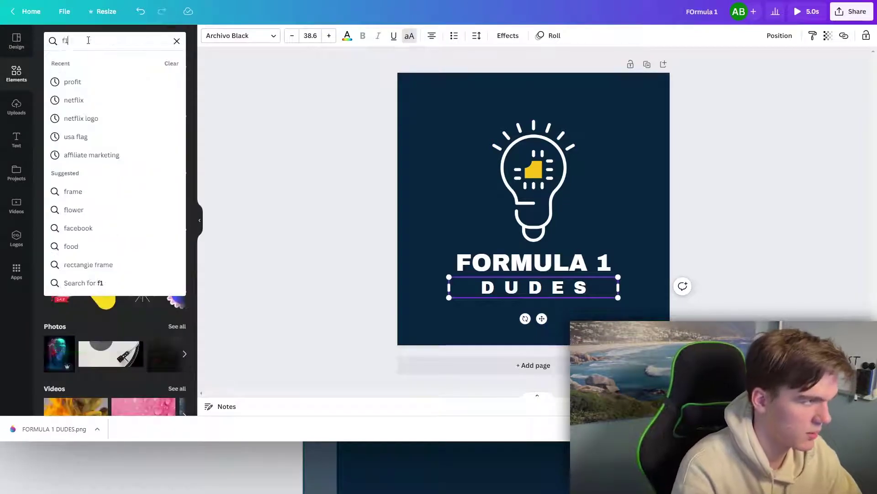
key("Return")
left_click(77, 63)
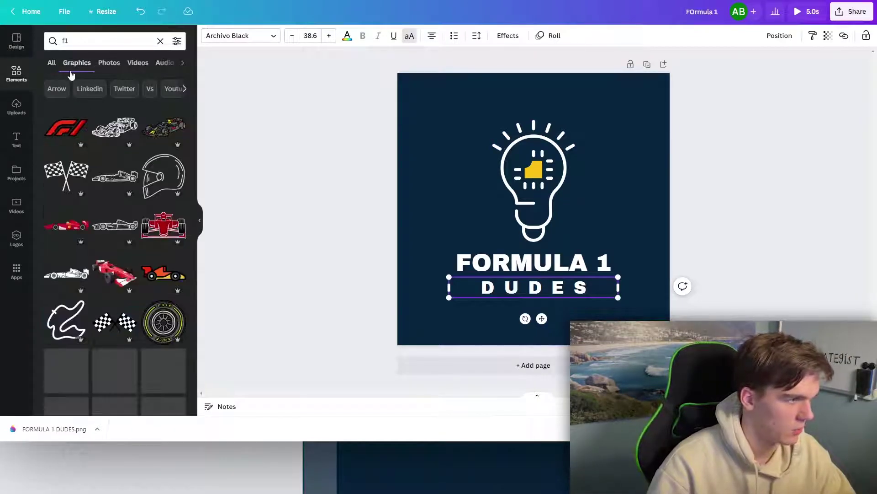
left_click(499, 194)
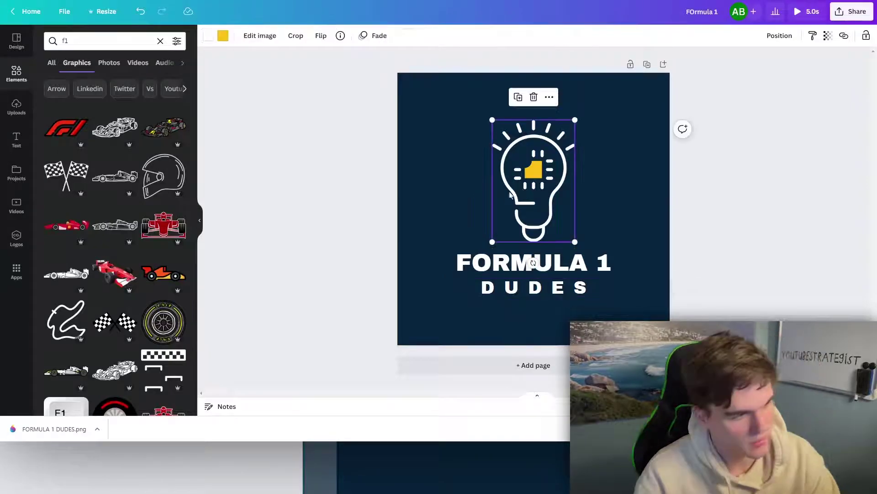
key("Delete")
left_click_drag(163, 175, 558, 184)
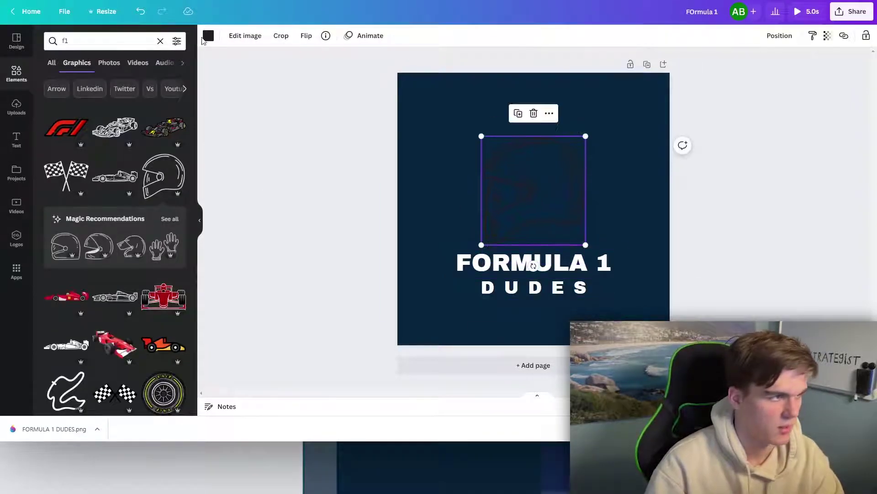
Recolor the helmet white, enlarge it and position it centered just above the "FORMULA 1" text
left_click(209, 35)
left_click(127, 83)
mouse_move(591, 140)
left_mouse_down()
mouse_move(637, 123)
mouse_move(587, 145)
left_mouse_up()
key("Escape")
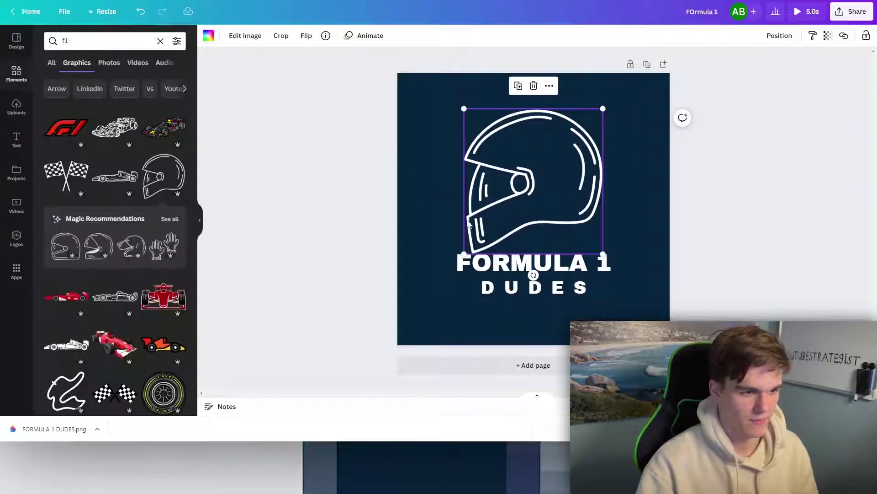
left_click(437, 210)
key("ctrl+z")
left_click(434, 189)
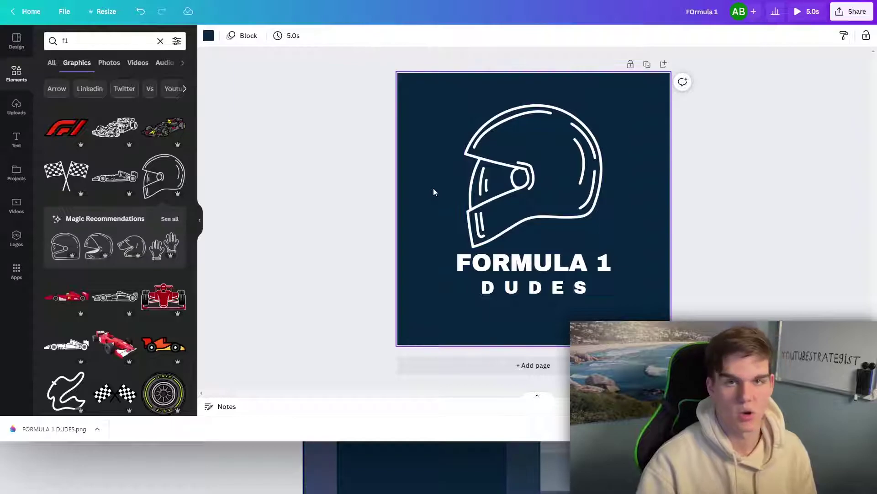
Download the logo design with the file type set to PNG
left_click(851, 12)
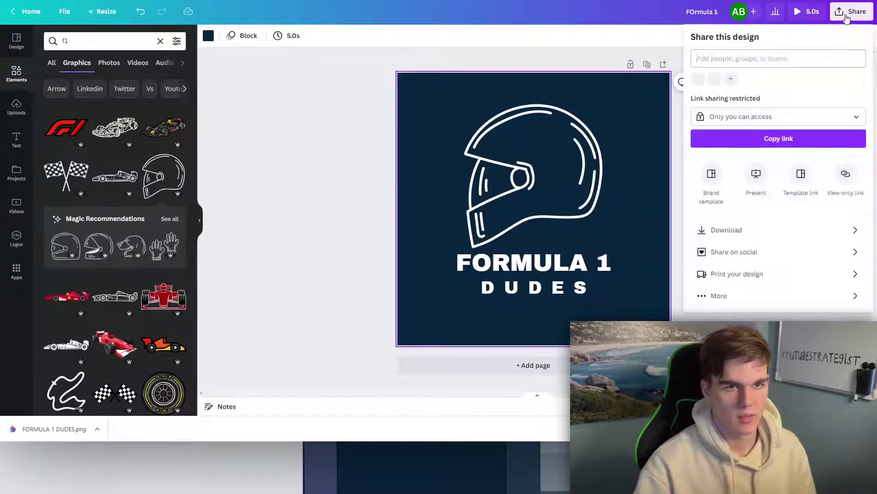
left_click(714, 230)
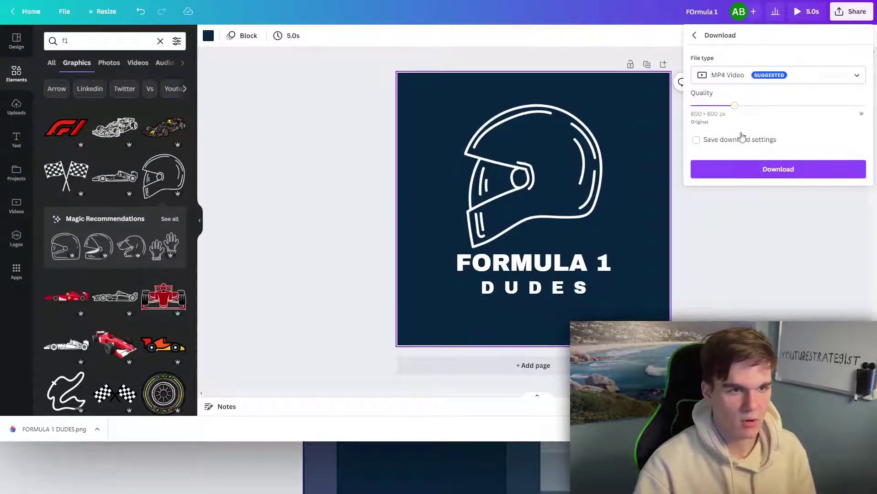
left_click(741, 75)
left_click(726, 128)
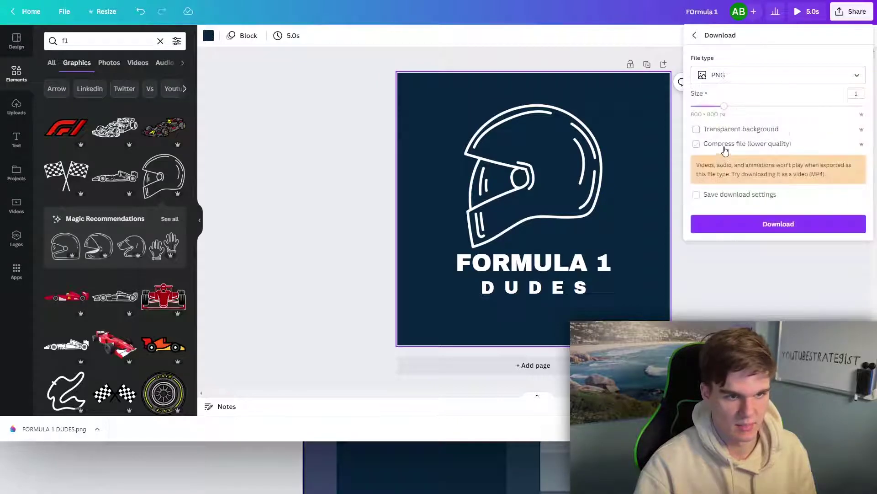
left_click(742, 224)
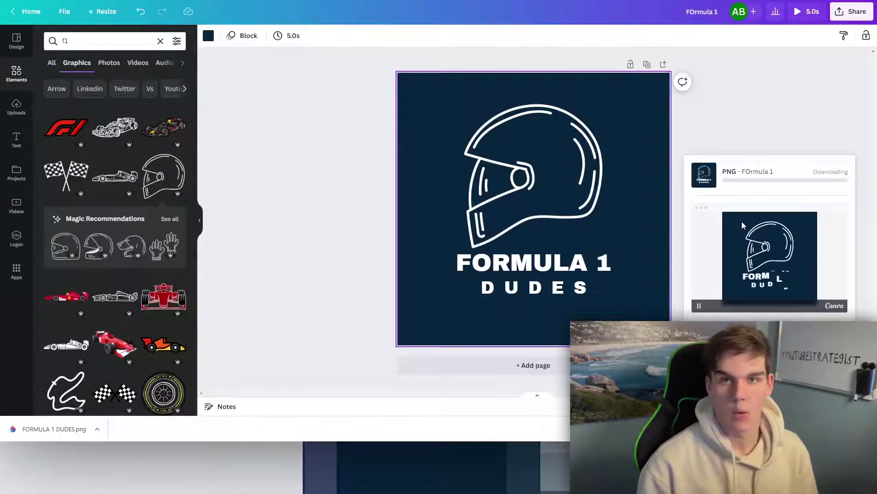
left_click(541, 300)
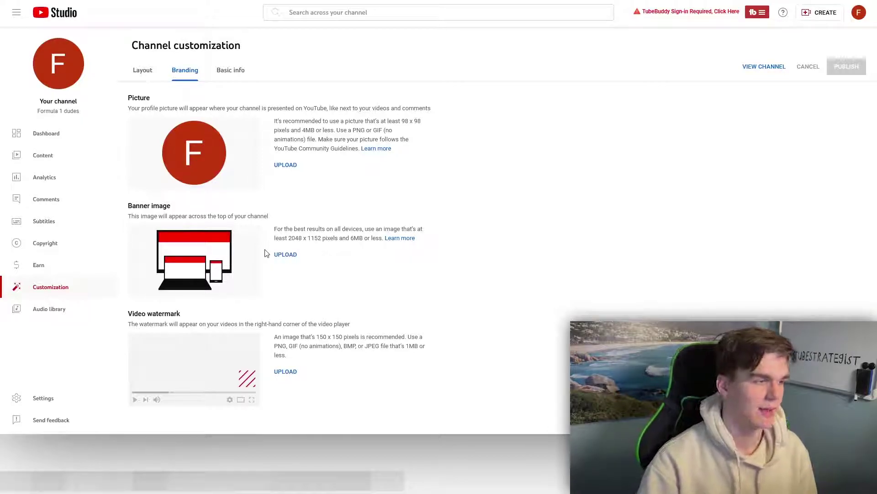
left_click(137, 99)
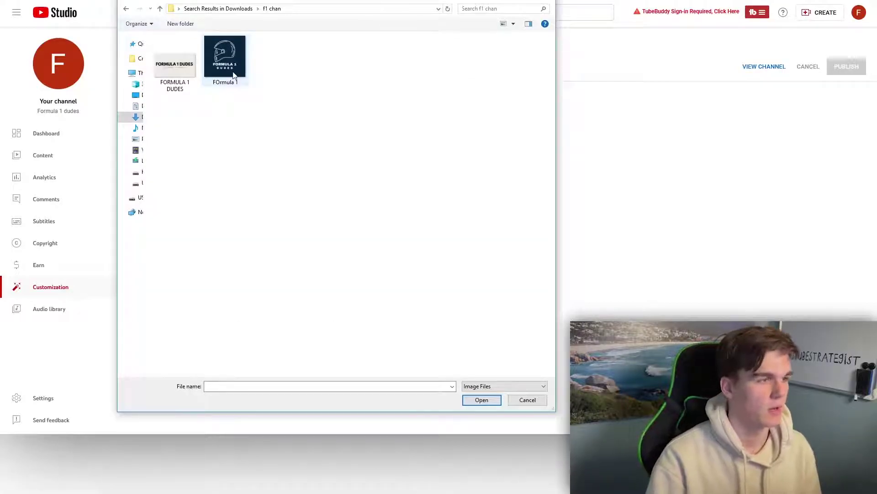
double_click(234, 75)
left_click(635, 371)
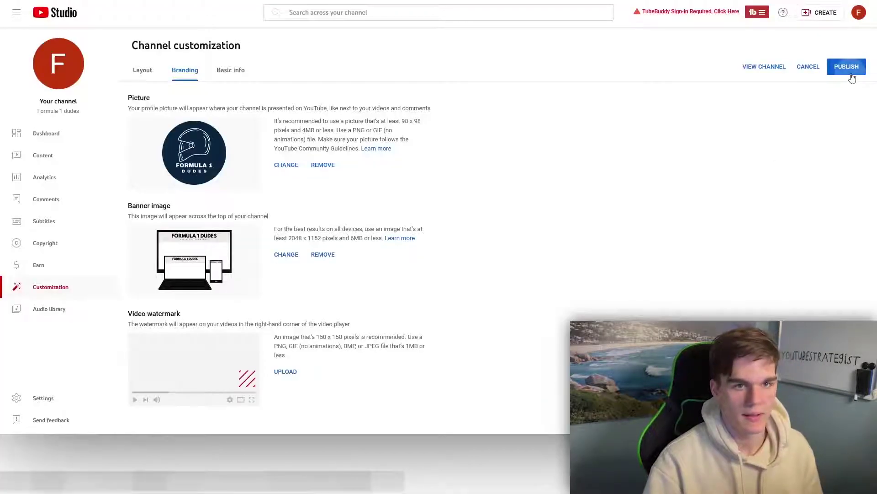
left_click(846, 67)
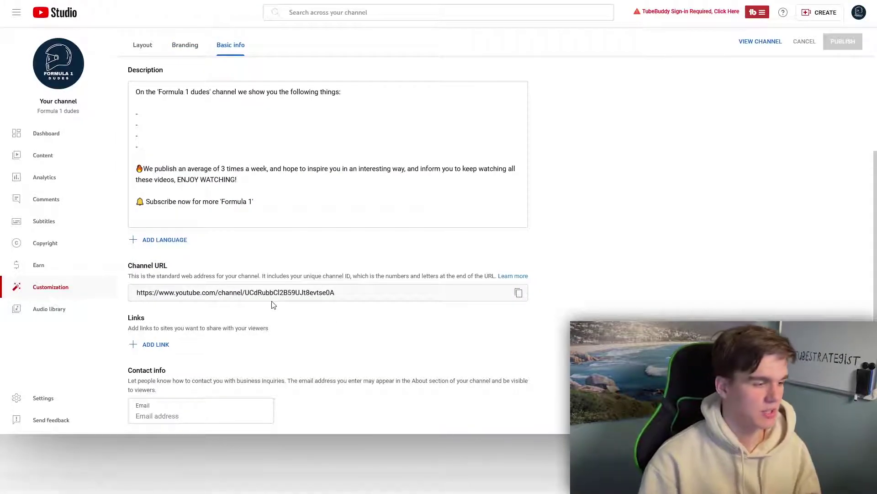
mouse_move(129, 372)
left_mouse_down()
mouse_move(176, 371)
mouse_move(148, 389)
mouse_move(128, 381)
left_mouse_up()
left_click(176, 372)
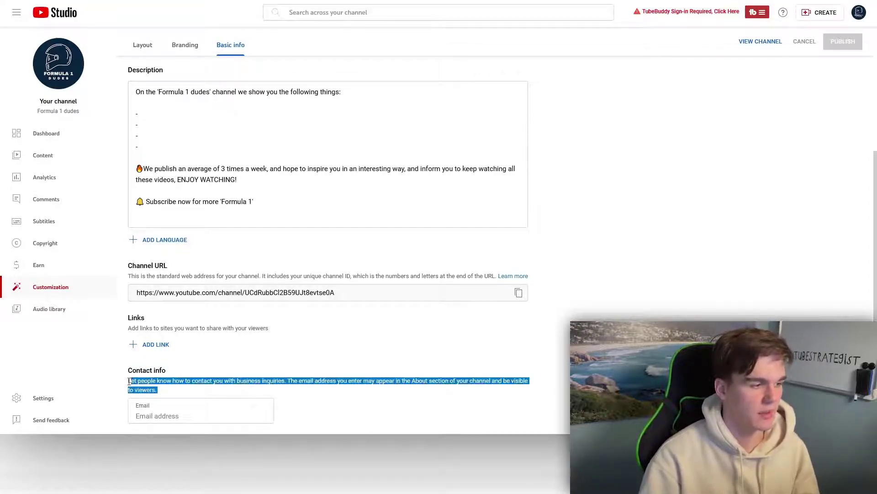
left_click(129, 383)
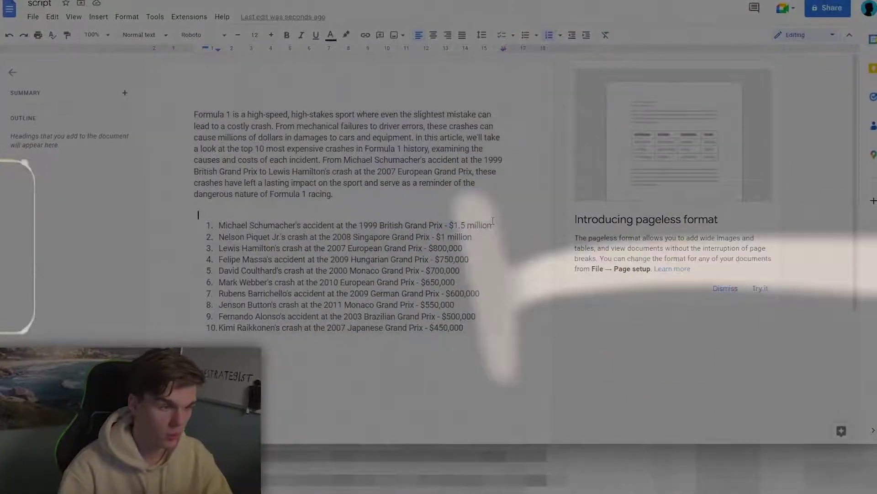
left_click_drag(492, 225, 219, 225)
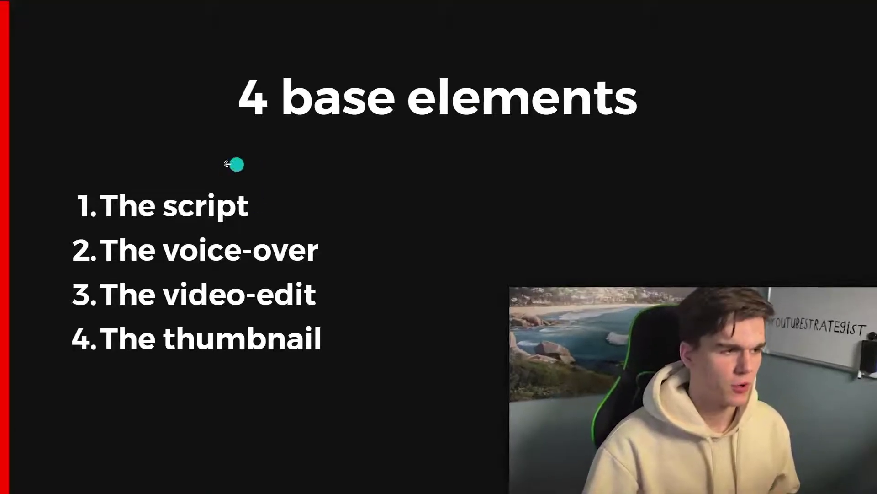
key("Right")
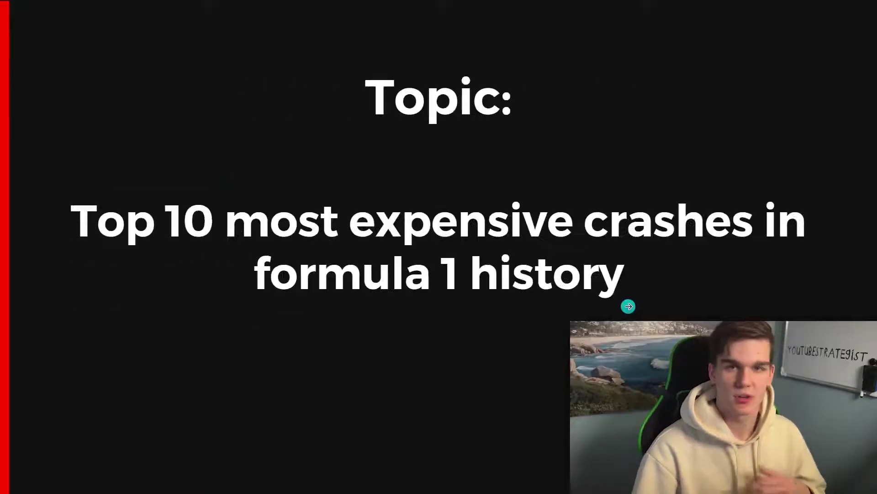
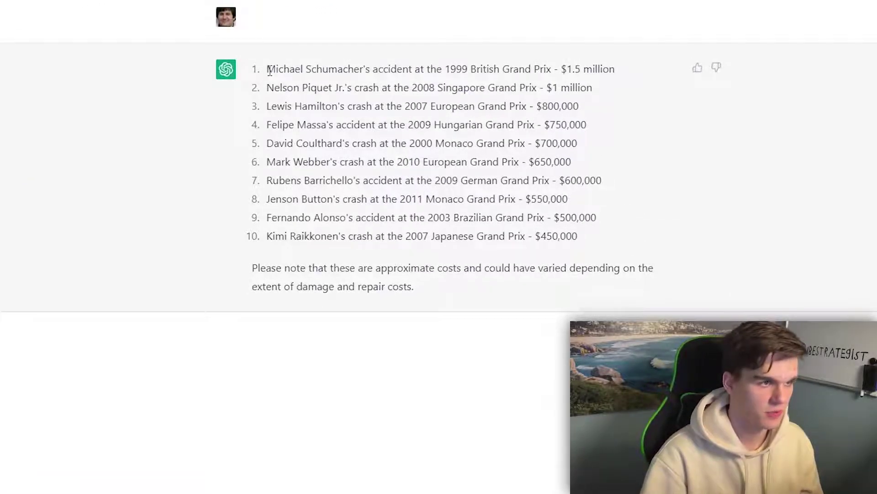
Review ChatGPT's list of the ten most expensive Formula 1 crashes, comparing the drivers, races and costs from first to last entry
left_click_drag(267, 69, 369, 69)
left_click(402, 73)
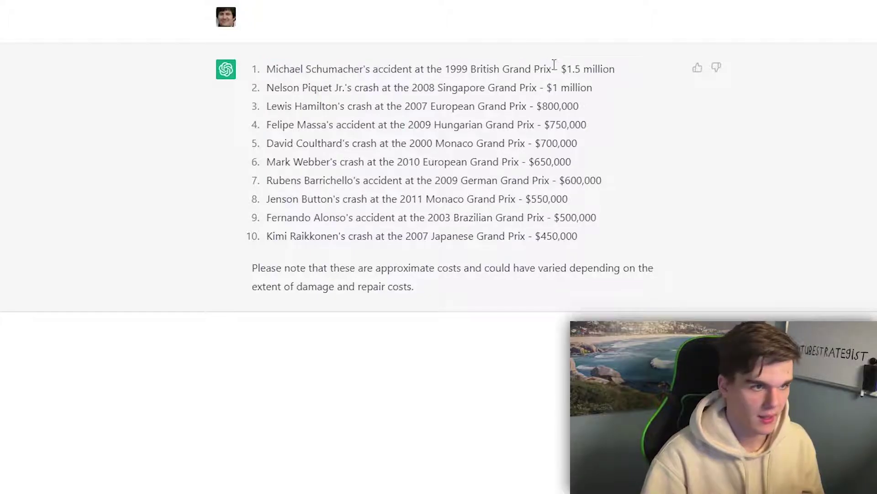
left_click_drag(561, 68, 593, 68)
left_click(612, 68)
left_click_drag(578, 236, 540, 240)
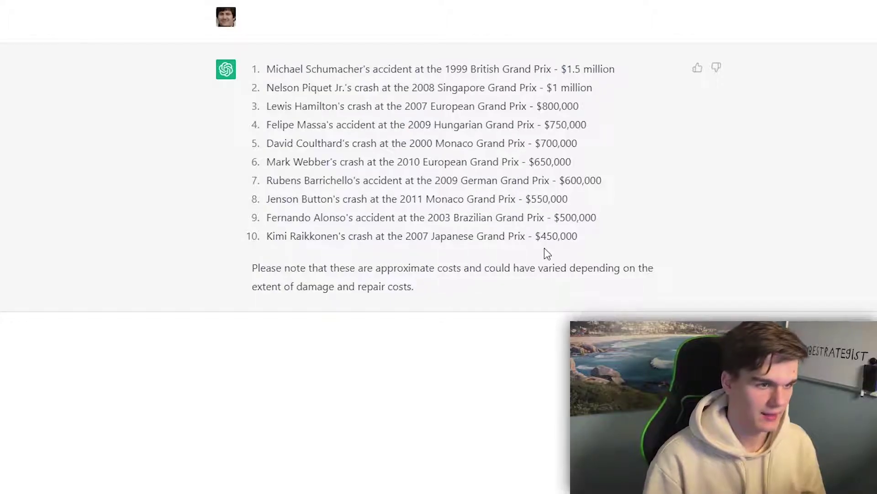
left_click_drag(590, 246, 277, 72)
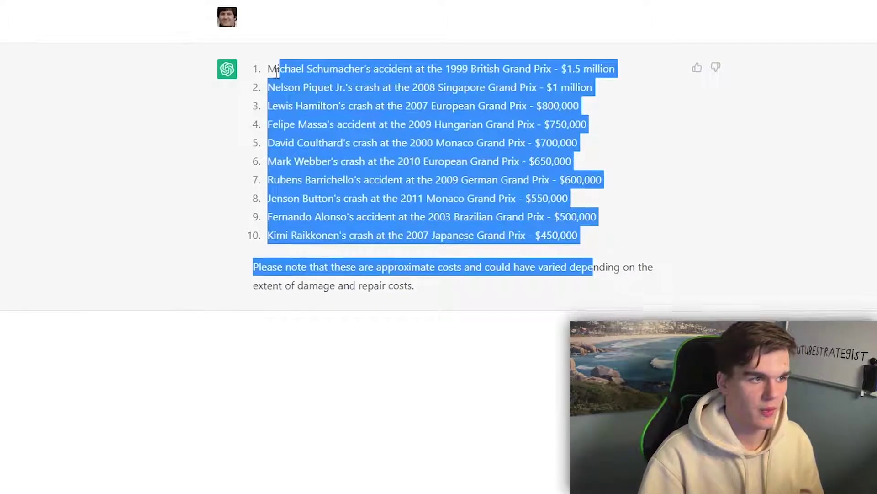
left_click(310, 107)
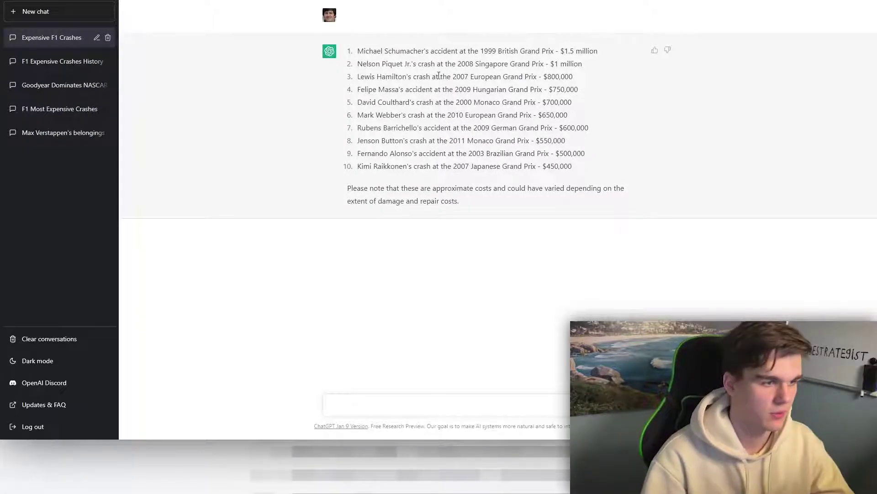
Copy the ten numbered crash entries from ChatGPT, without the closing note, into the Google Docs document "script"
left_click_drag(583, 174, 357, 50)
key("ctrl+c")
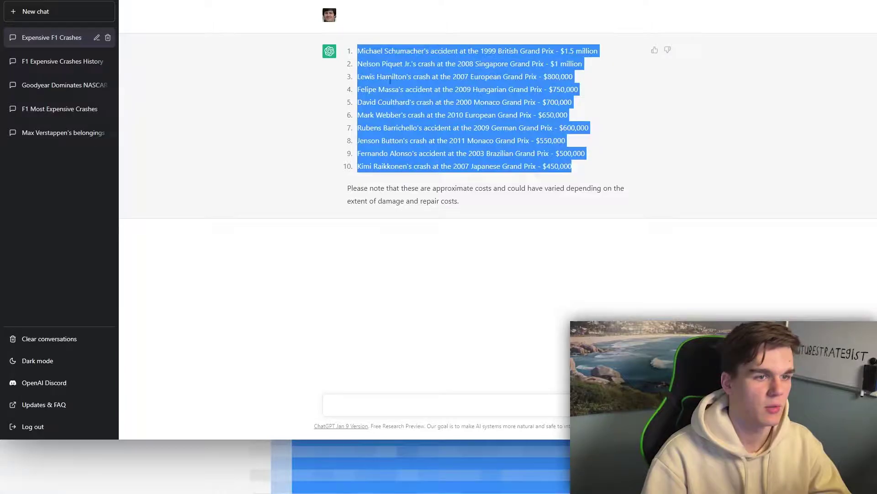
left_click_drag(580, 180, 361, 46)
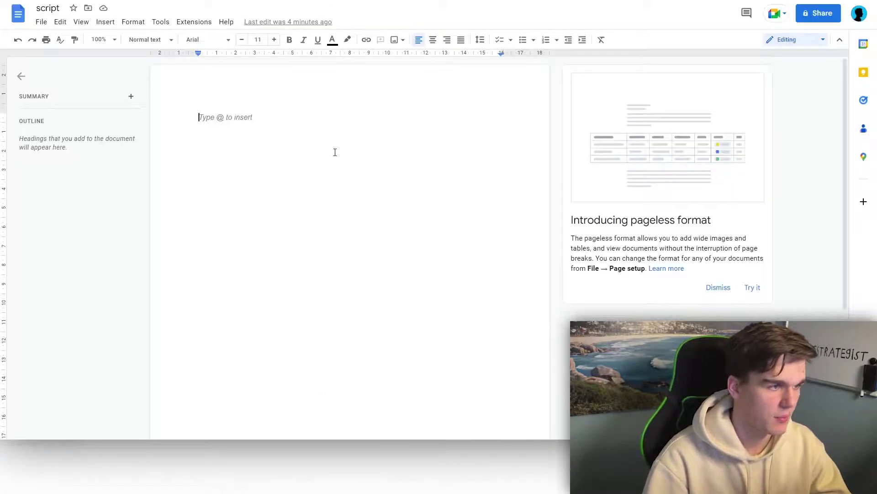
key("ctrl+v")
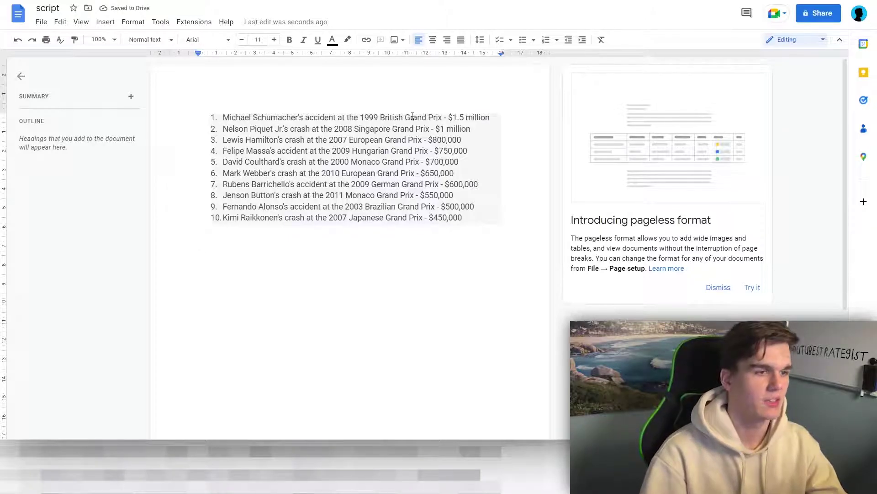
left_click(205, 118)
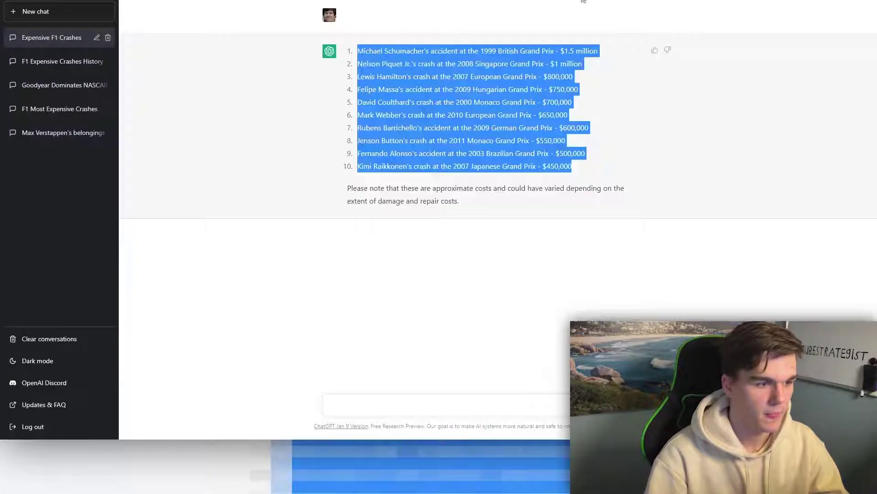
In ChatGPT, submit the prompt "write an intro for: Top 10 most expensive crashes in formula 1 history"
left_click(385, 402)
type("write an ")
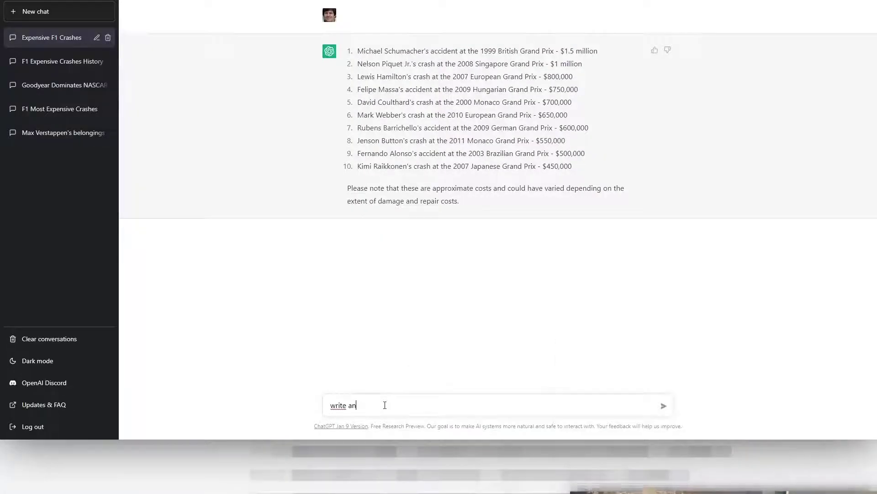
type("intro for")
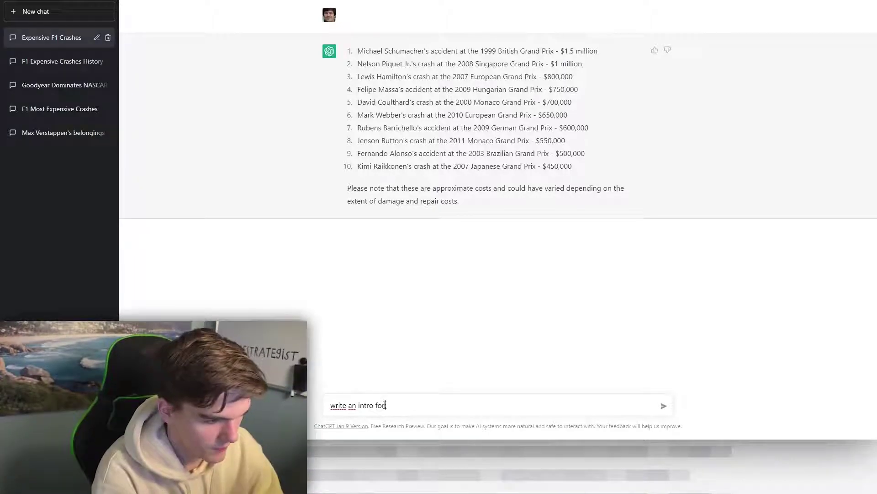
type("Top 10 most expensive crashes in formula 1 history")
left_click(664, 405)
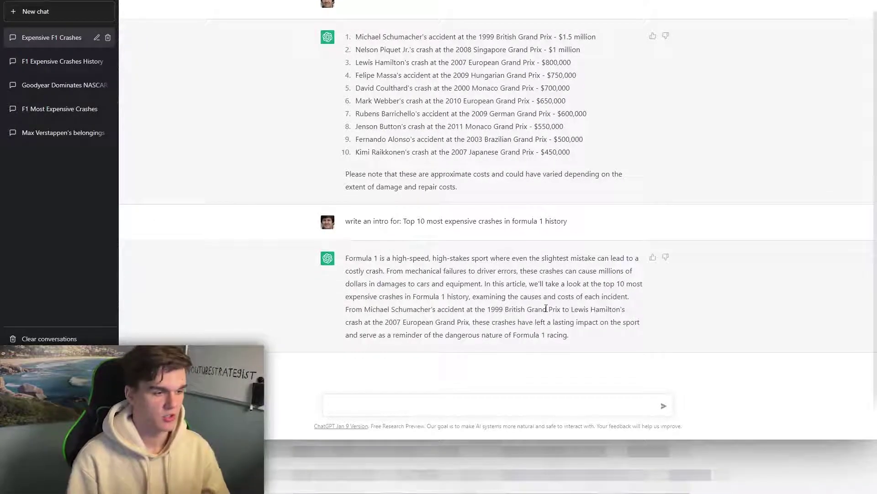
Copy ChatGPT's full intro paragraph and paste it above the numbered crash list in the "script" document
left_click_drag(582, 340, 349, 259)
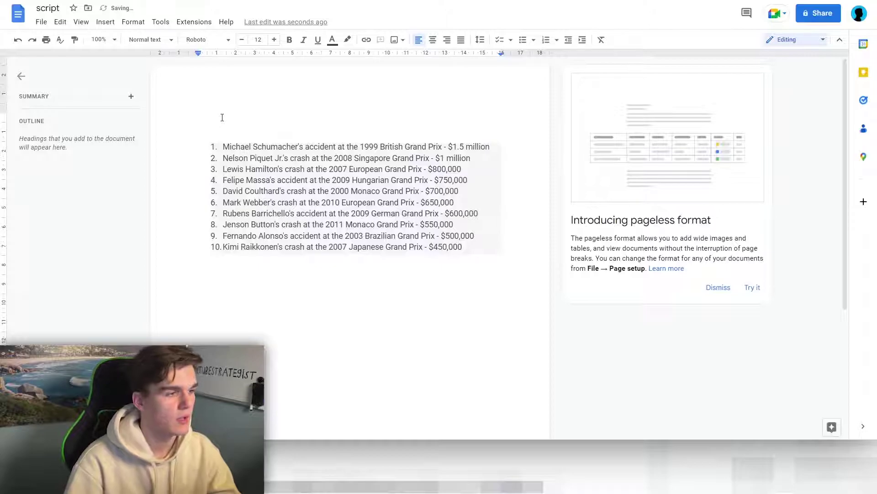
left_click(222, 117)
type("Formula 1 is a high-speed, high-stakes sport where even the slightest mistake can lead to a costly crash. From mechanical failures to driver errors, these crashes can cause millions of dollars in damages to cars and equipment. In this article, we'll take a look at the top 10 most expensive crashes in Formula 1 history, examining the causes and costs of each incident. From Michael Schumacher's accident at the 1999 British Grand Prix to Lewis Hamilton's crash at the 2007 European Grand Prix, these crashes have left a lasting impact on the sport and serve as a reminder of the dangerous nature of Formula 1 racing.")
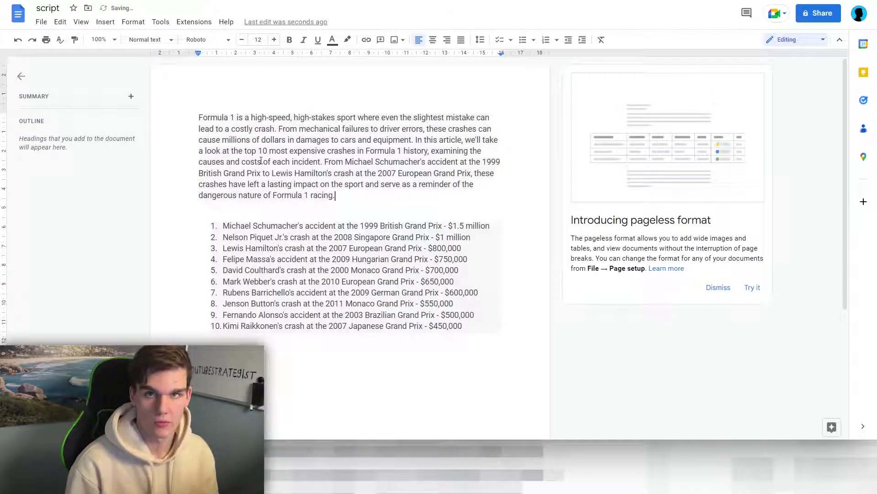
Copy the first list entry, "Michael Schumacher's accident at the 1999 British Grand Prix - $1.5 million", and submit it to ChatGPT as a prompt
triple_click(320, 226)
key("ctrl+c")
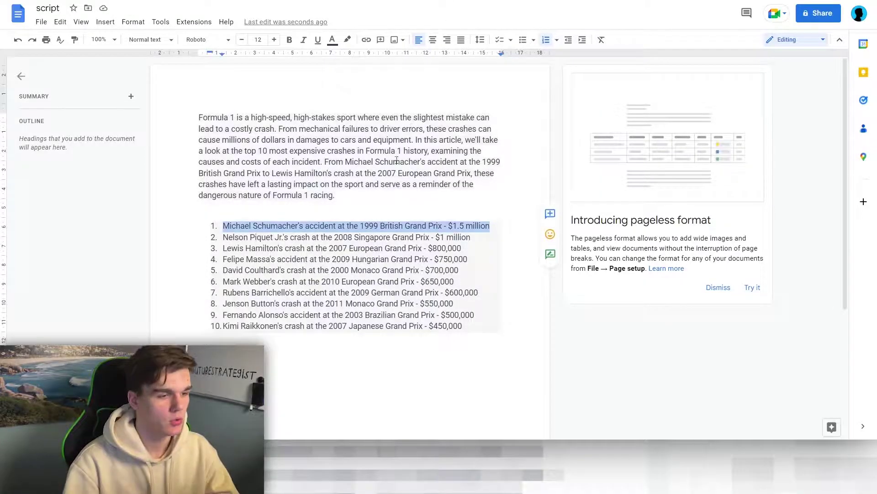
left_click(420, 259)
left_click(222, 226)
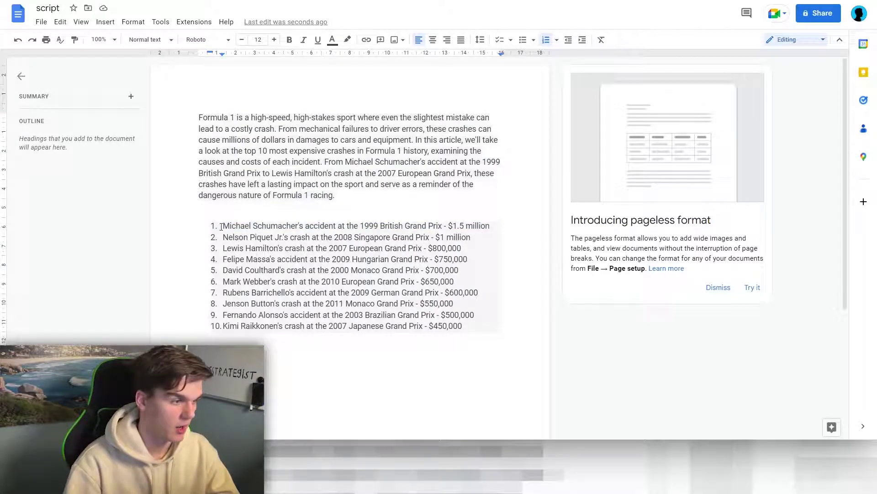
left_click(493, 228, "shift")
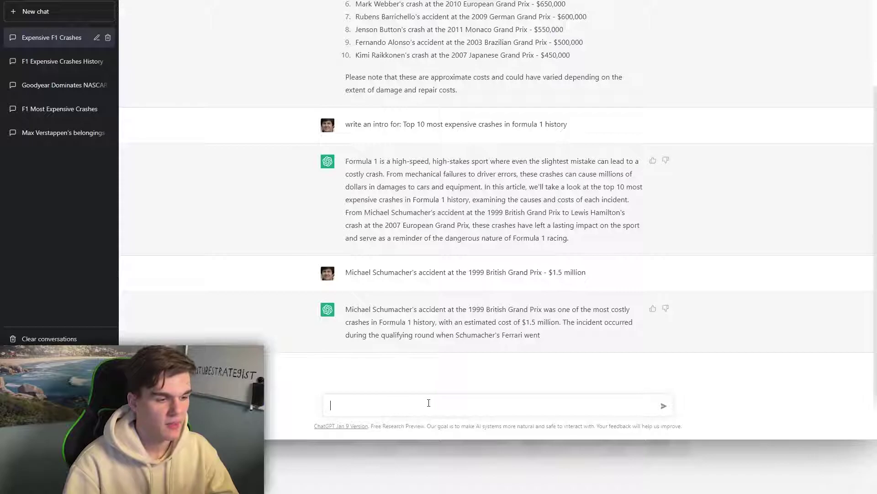
key("ctrl+v")
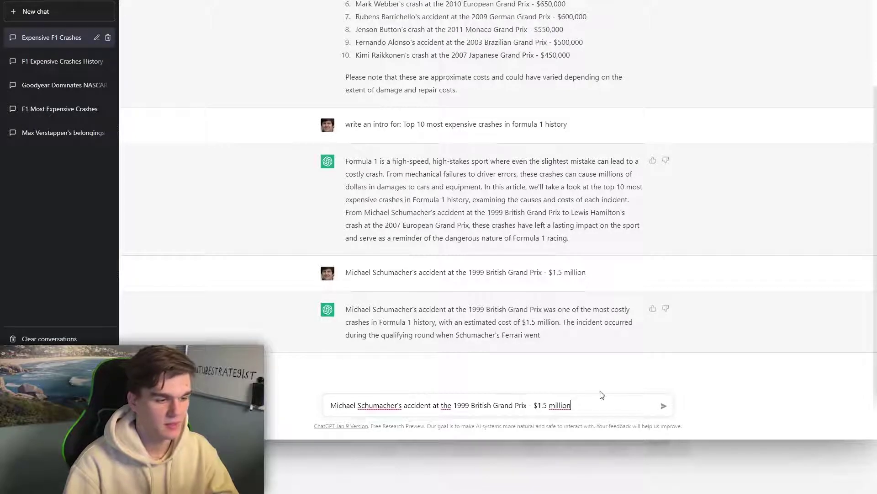
left_click(663, 405)
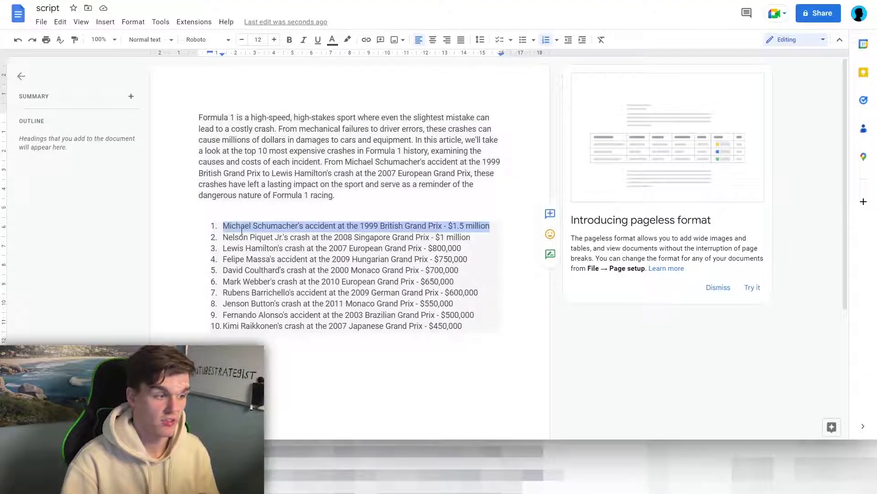
Copy ChatGPT's latest answer about the 1999 British Grand Prix accident and insert it beneath the first list entry in the script
left_click(232, 227)
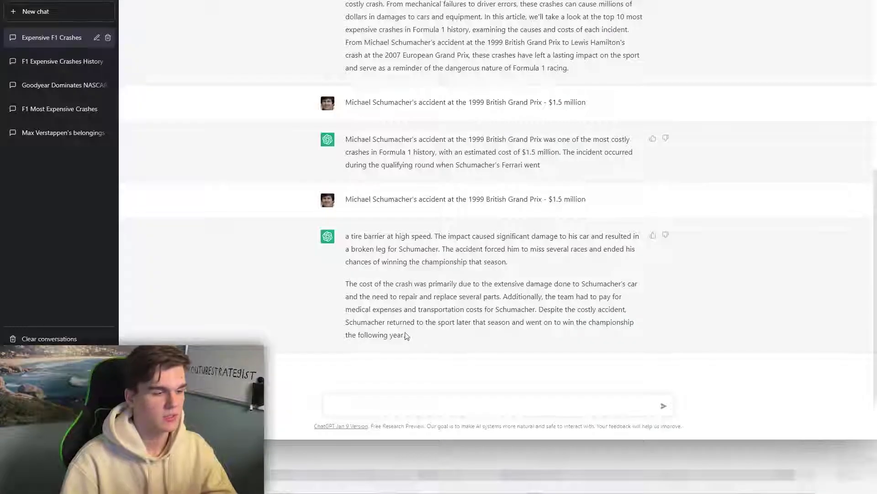
left_click_drag(405, 336, 350, 237)
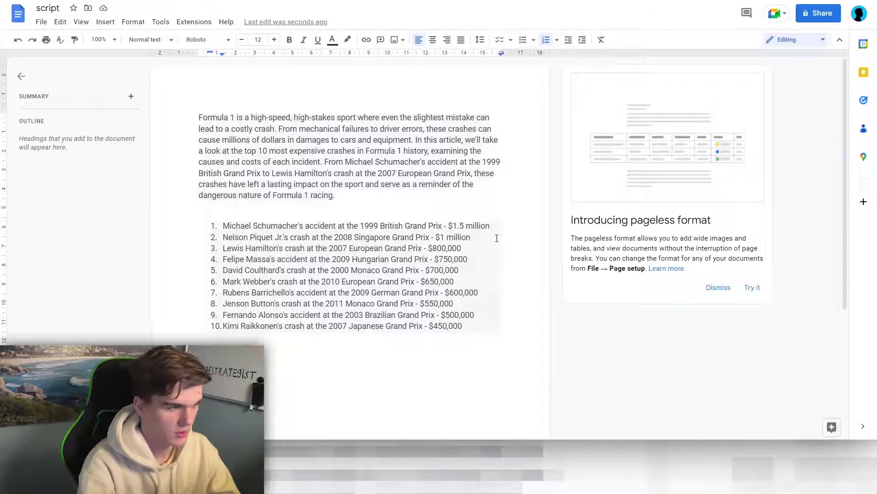
type("a tire barrier at high speed. The impact caused significant damage to his car and resulted in a broken leg for Schumacher. The accident forced him to miss several races and ended his chances of winning the championship that season.  The cost of the crash was primarily due to the extensive damage done to Schumacher's car and the need to repair and replace several parts. Additionally, the team had to pay for medical expenses and transportation costs for Schumacher. Despite the costly accident, Schumacher returned to the sport later that season and went on to win the championship the following year.")
scroll(319, 338, "down", 2)
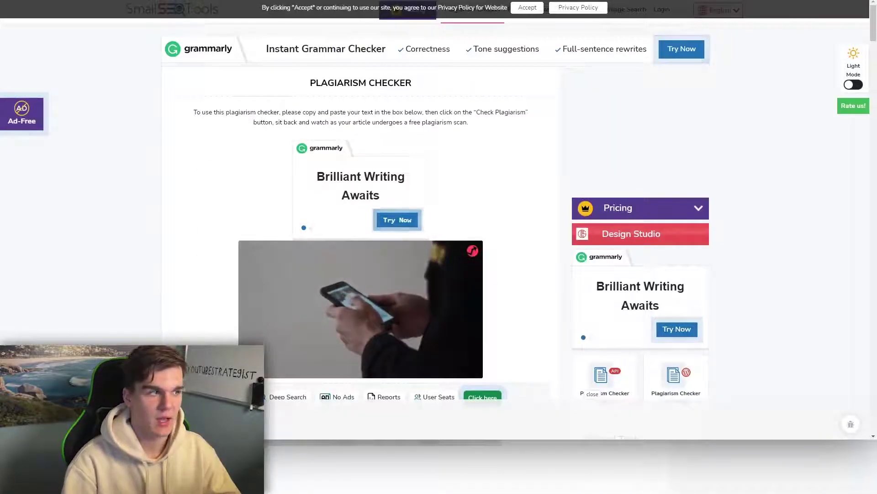
Copy the script's intro paragraph into the SmallSEOTools plagiarism checker and run the check
scroll(289, 166, "down", 7)
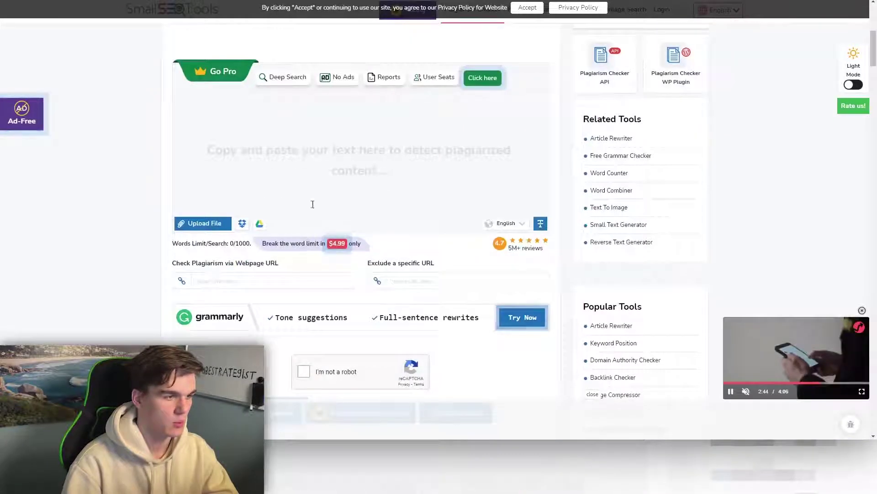
scroll(290, 165, "up", 1)
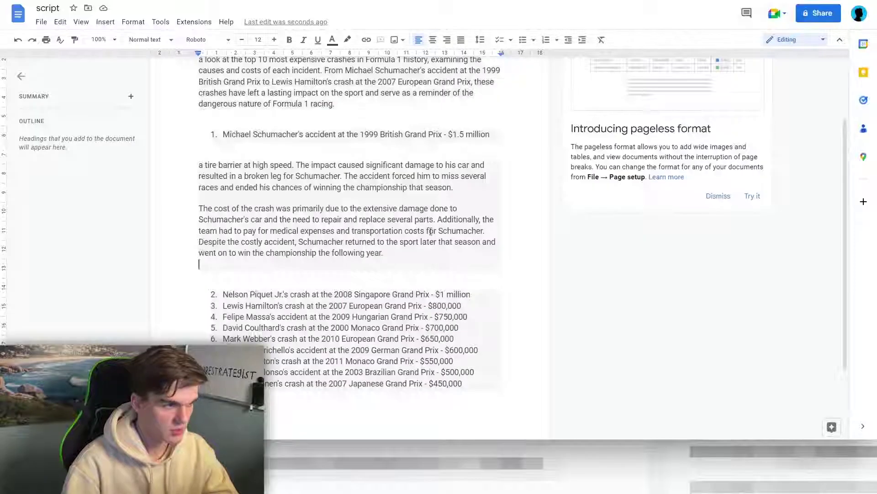
scroll(347, 183, "up", 3)
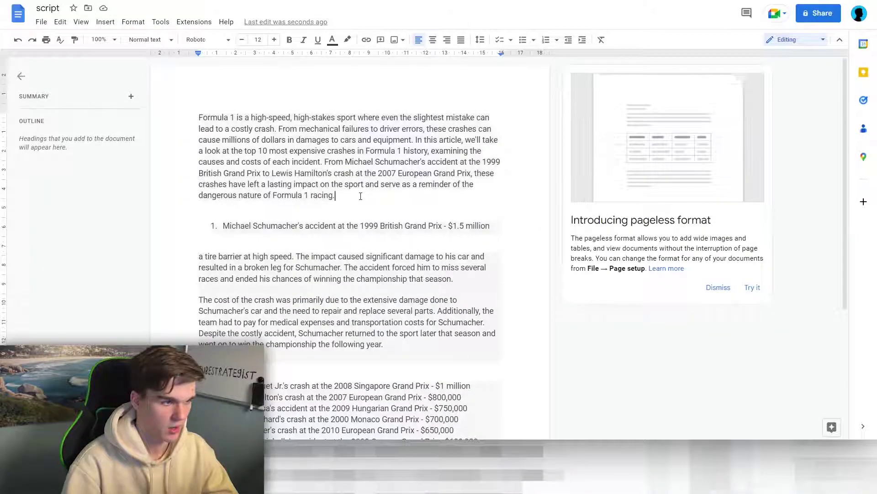
left_click_drag(335, 196, 198, 117)
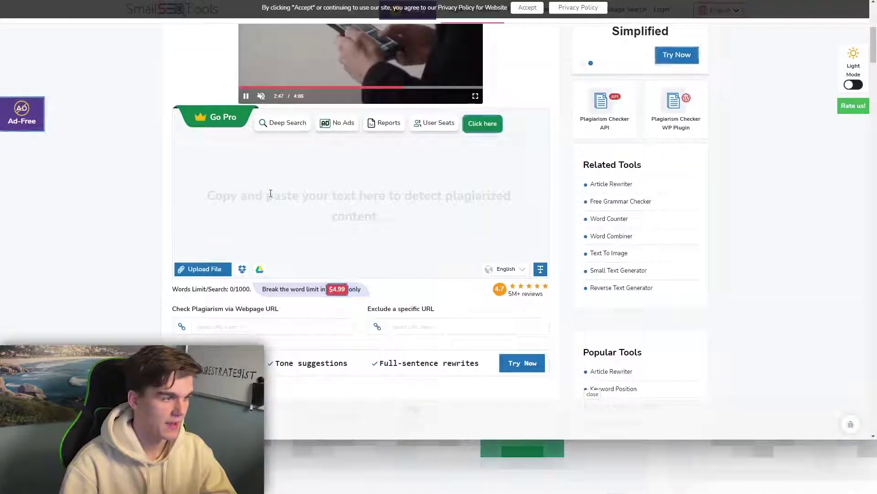
type("Formula 1 is a high-speed, high-stakes sport where even the slightest mistake can lead to a costly crash. From mechanical failures to driver errors, these crashes can cause millions of dollars in damages to cars and equipment. In this article, we'll take a look at the top 10 most expensive crashes in Formula 1 history, examining the causes and costs of each incident. From Michael Schumacher's accident at the 1999 British Grand Prix to Lewis Hamilton's crash at the 2007 European Grand Prix, these crashes have left a lasting impact on the sport and serve as a reminder of the dangerous nature of Formula 1 racing.")
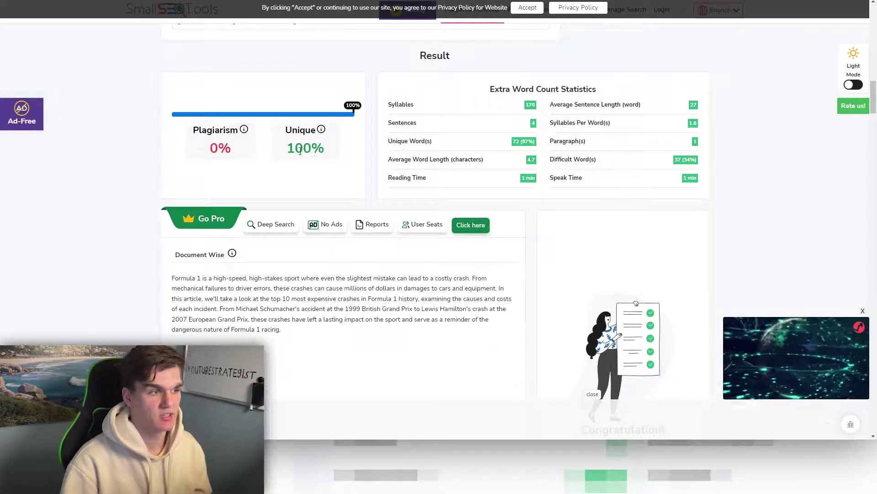
Examine the plagiarism and unique percentages in the checker's result for the intro paragraph
left_click_drag(213, 147, 238, 151)
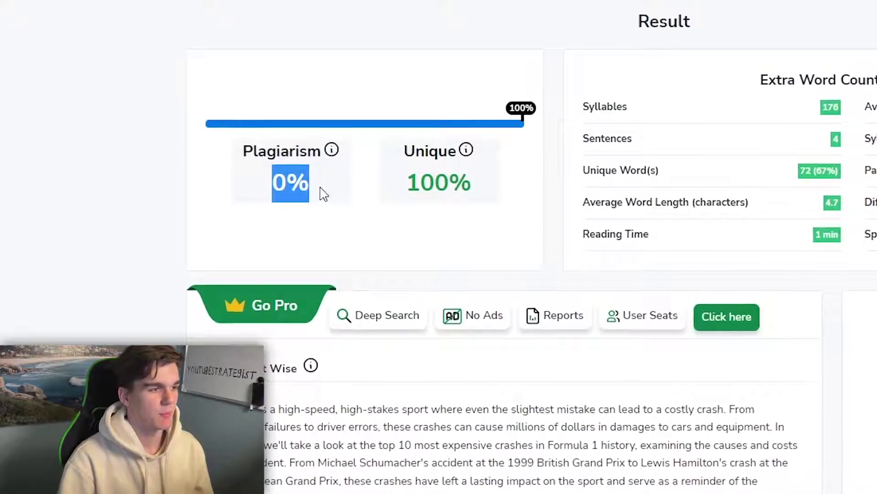
left_click(293, 144)
left_click_drag(417, 175, 464, 184)
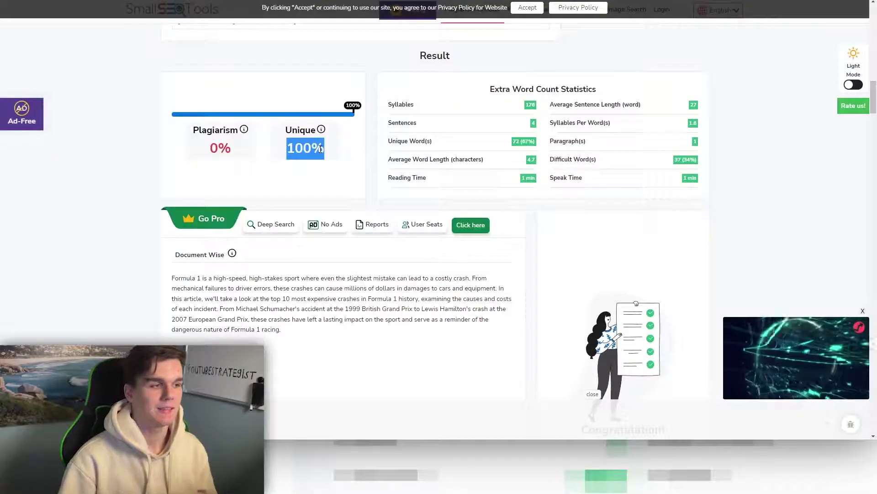
left_click_drag(211, 150, 231, 148)
left_click(228, 145)
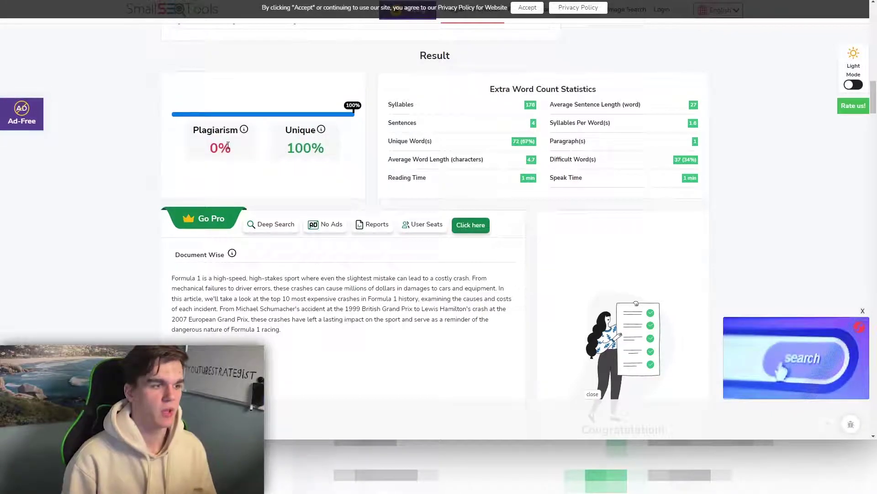
left_click_drag(325, 150, 287, 160)
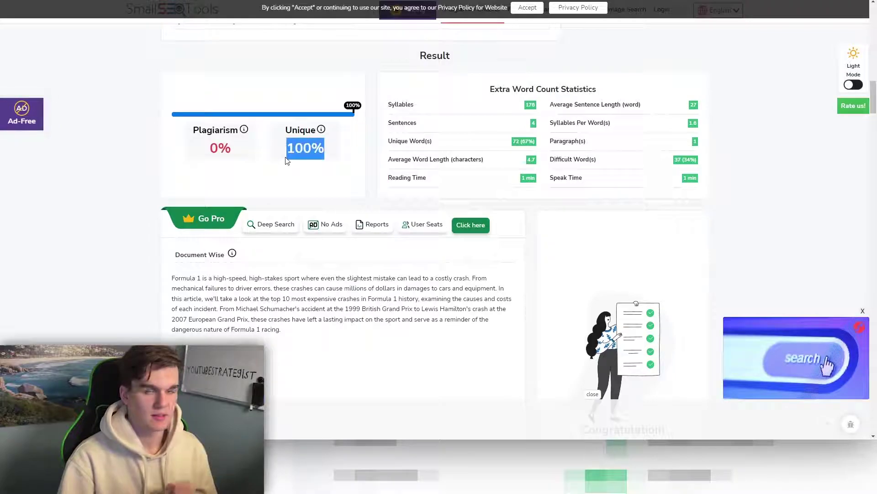
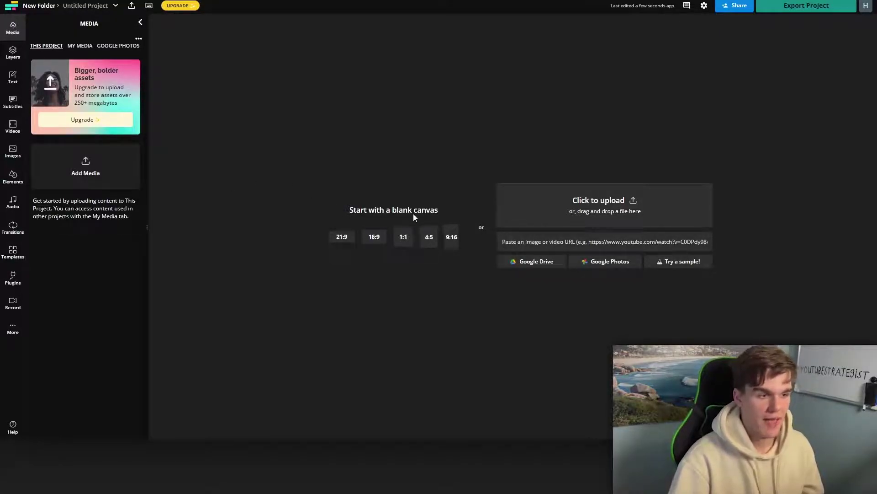
In the Kapwing video editor, start a new project with a blank 16:9 canvas
left_click(374, 238)
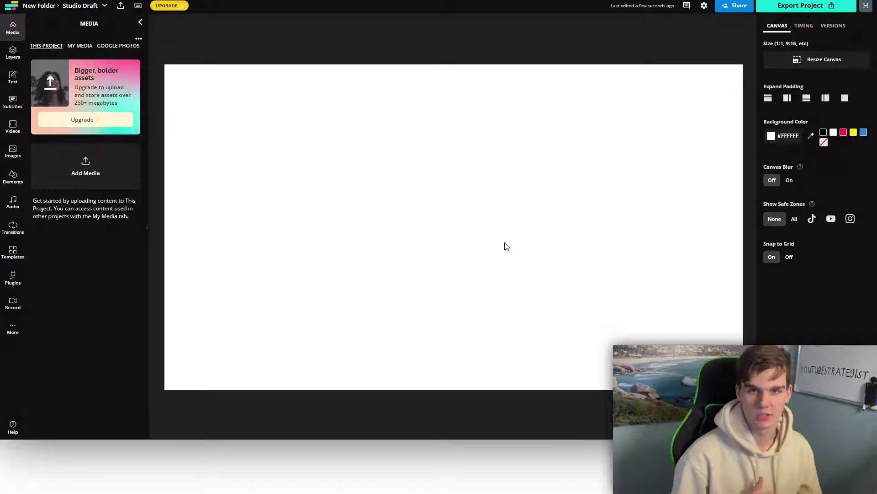
left_click_drag(876, 128, 89, 302)
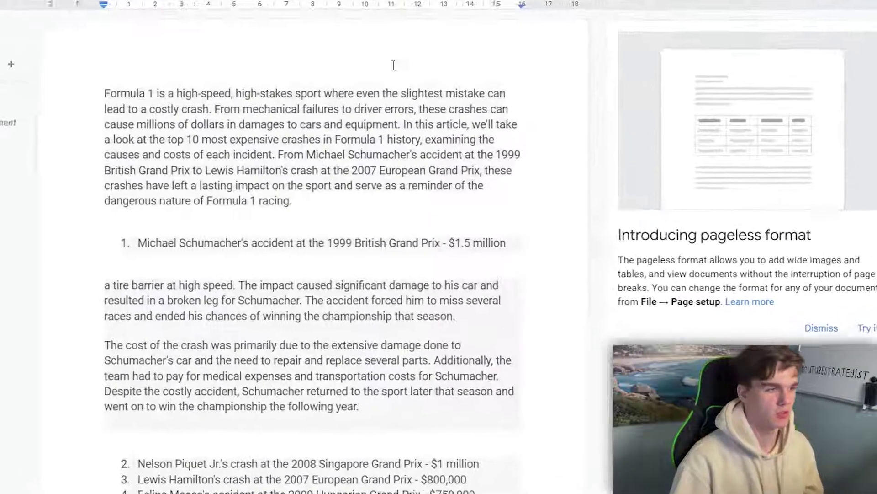
Read the script's opening phrase and look through Google Images results for "formula 1 race" for a matching picture
left_click_drag(82, 91, 160, 96)
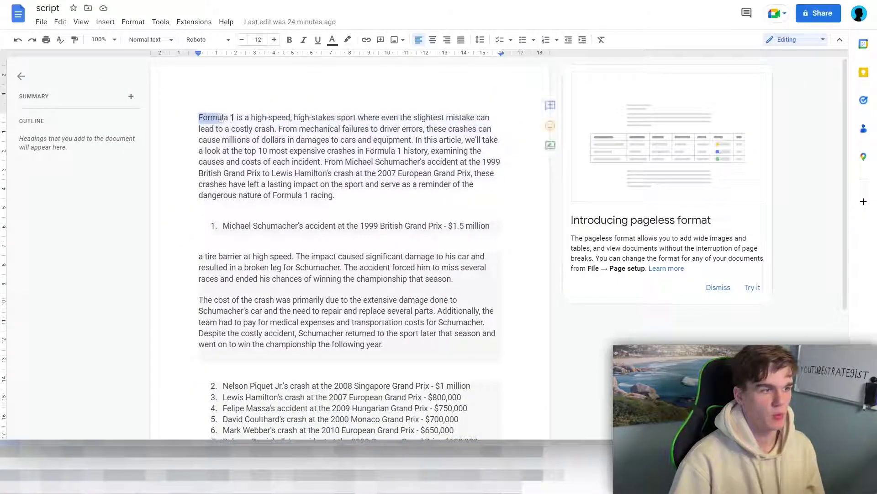
left_click_drag(232, 118, 291, 117)
left_click(289, 118)
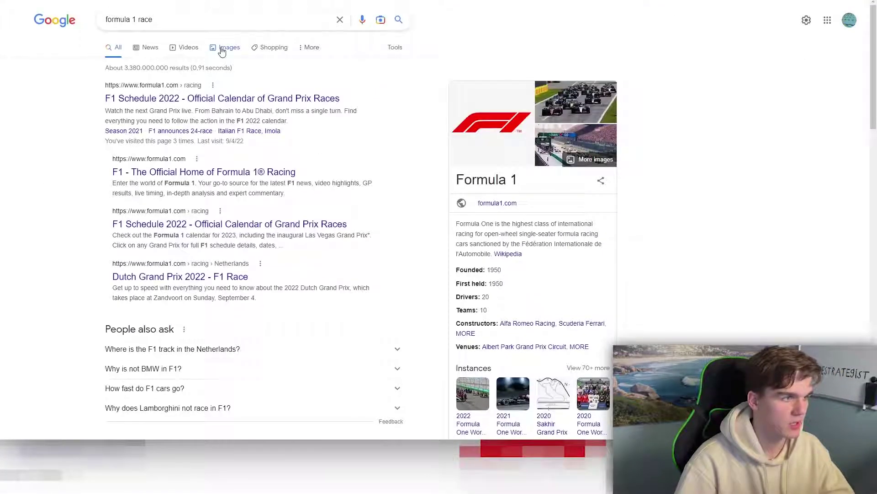
left_click(224, 47)
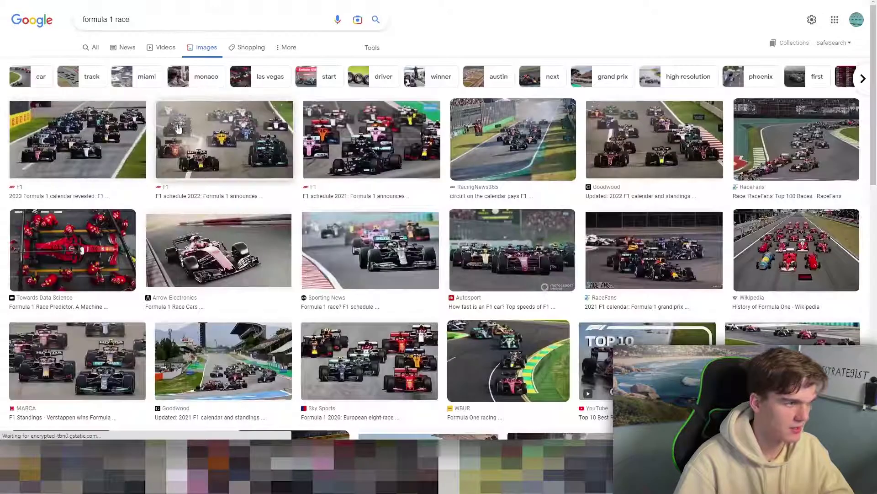
left_click(178, 129)
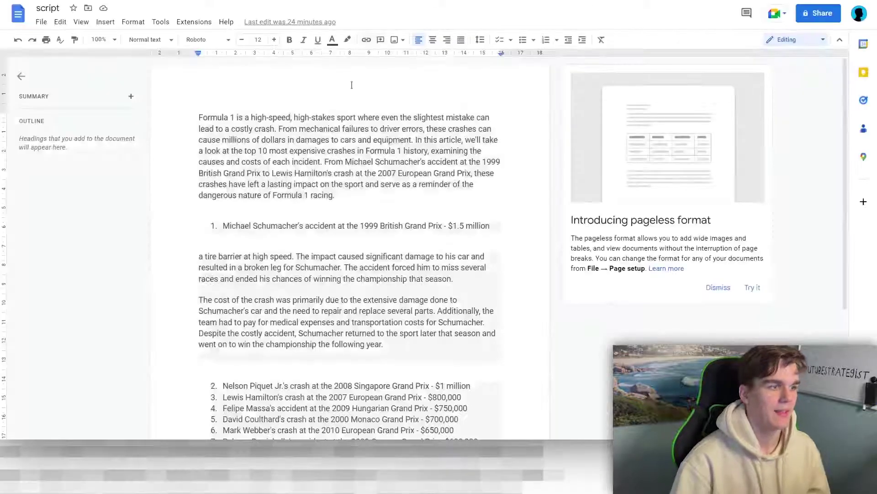
Go through the script's phrases on the costly crash, mechanical failures and driver errors to decide which visuals they need
left_click_drag(283, 118, 212, 130)
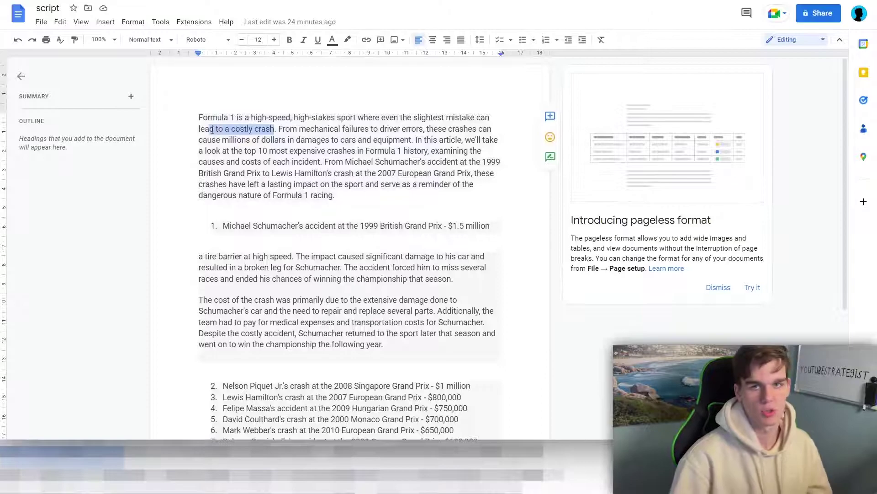
left_click_drag(298, 129, 375, 134)
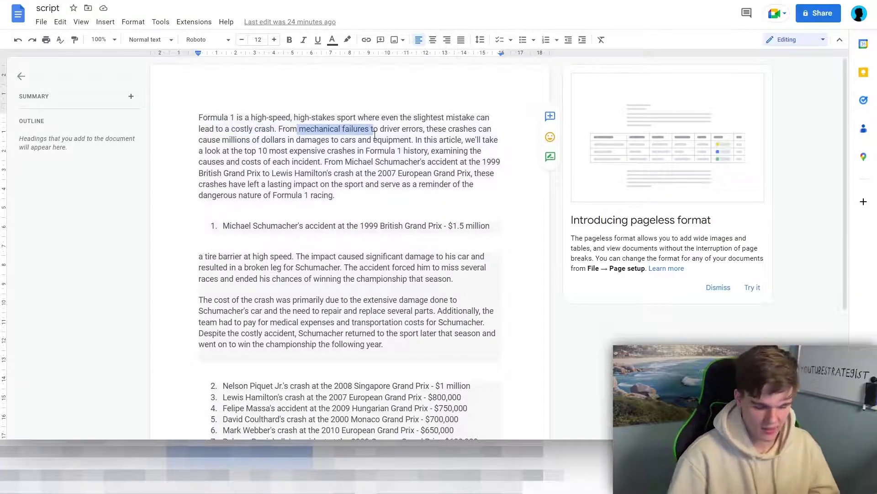
left_click_drag(388, 129, 444, 130)
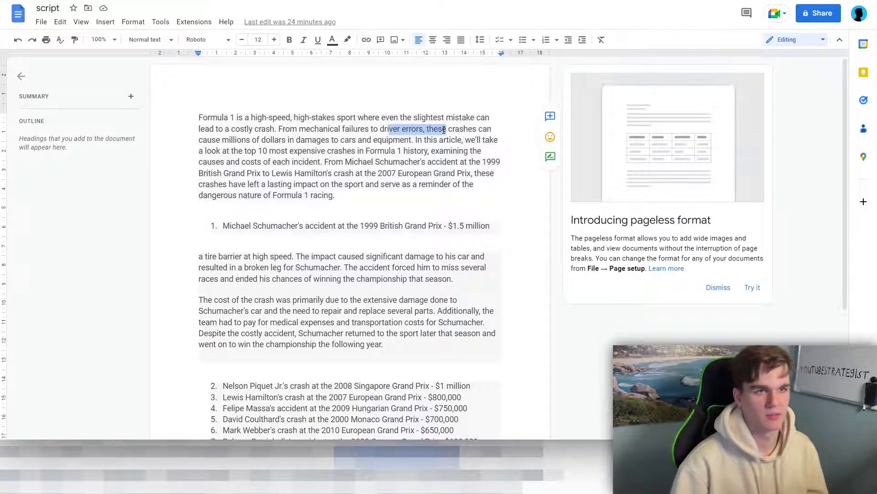
Preview pictures 2, 3 and 4 in the f1 content folder to review the collected footage
key("alt+Tab")
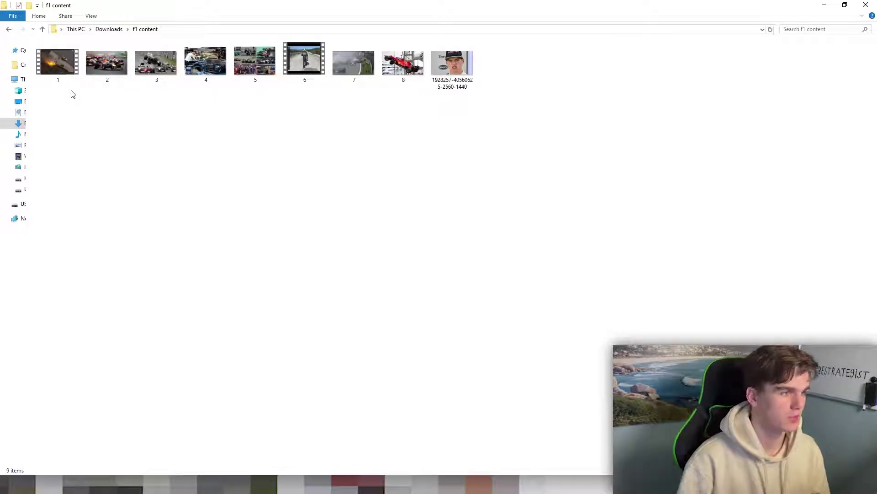
right_click(63, 65)
left_click(103, 57)
left_click(103, 57)
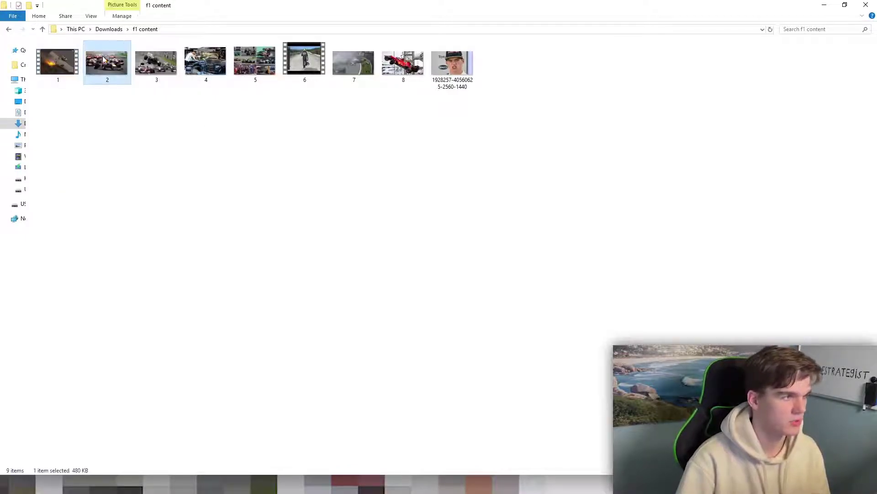
right_click(103, 57)
left_click(147, 86)
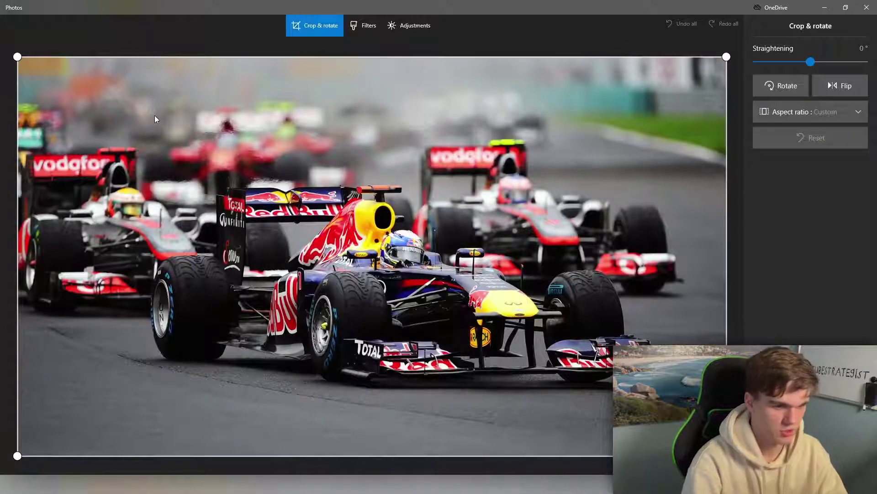
left_click(867, 8)
double_click(139, 65)
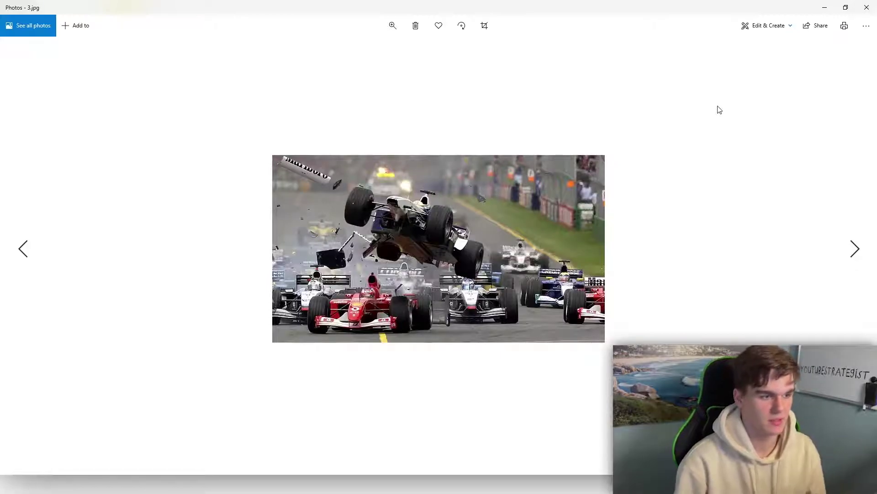
left_click(867, 7)
double_click(205, 61)
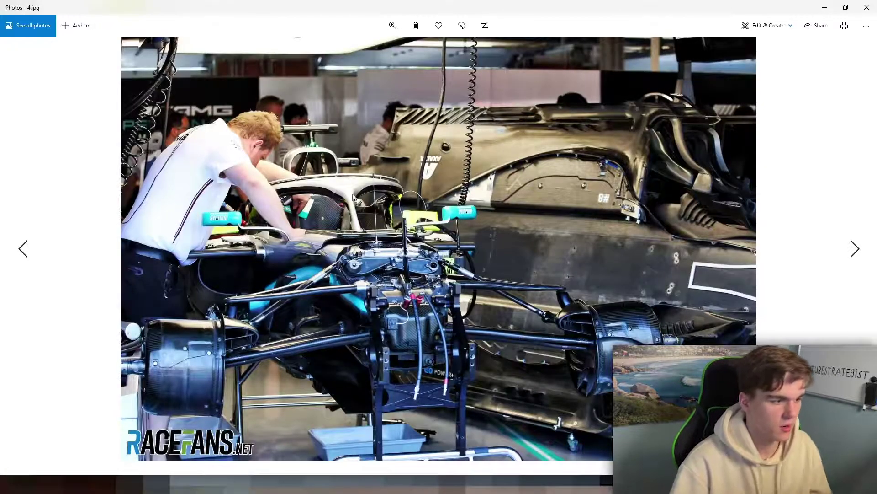
left_click(866, 8)
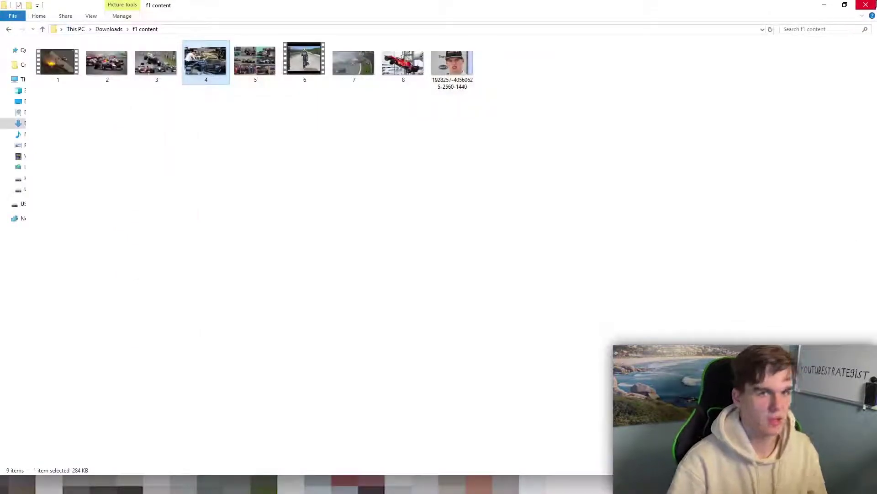
left_click(866, 5)
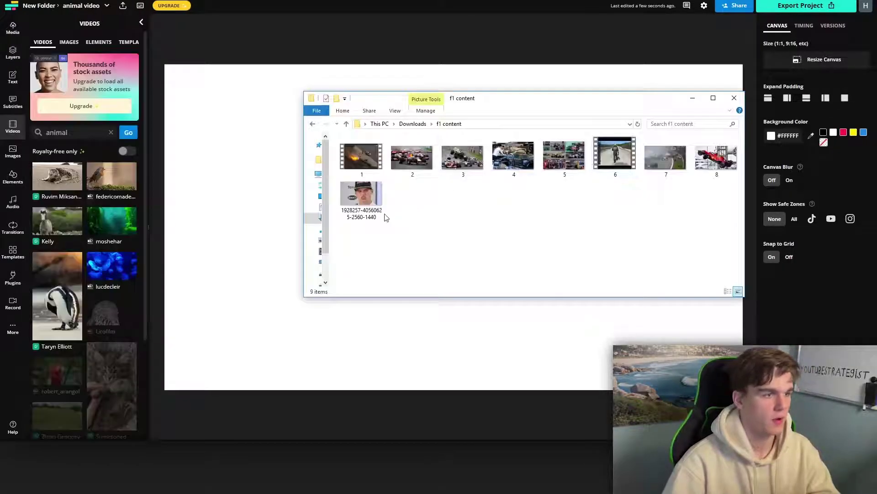
Import all files from the f1 content folder into the Kapwing project and delete the clips placed on the timeline
left_click_drag(366, 241, 712, 146)
left_click_drag(361, 195, 263, 316)
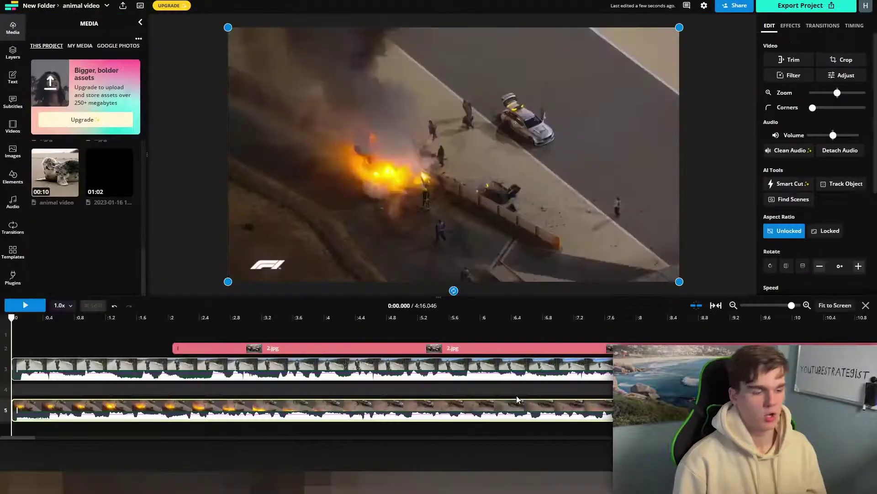
left_click(405, 356)
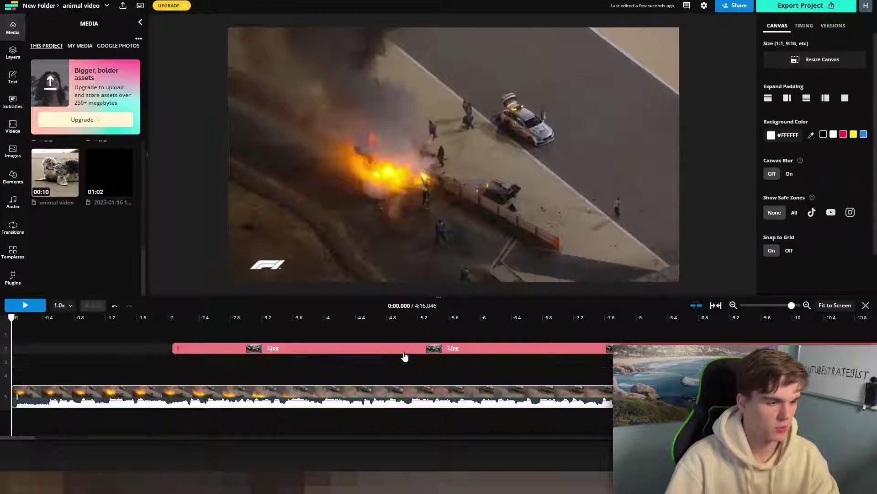
key("Delete")
left_click(397, 384)
key("Delete")
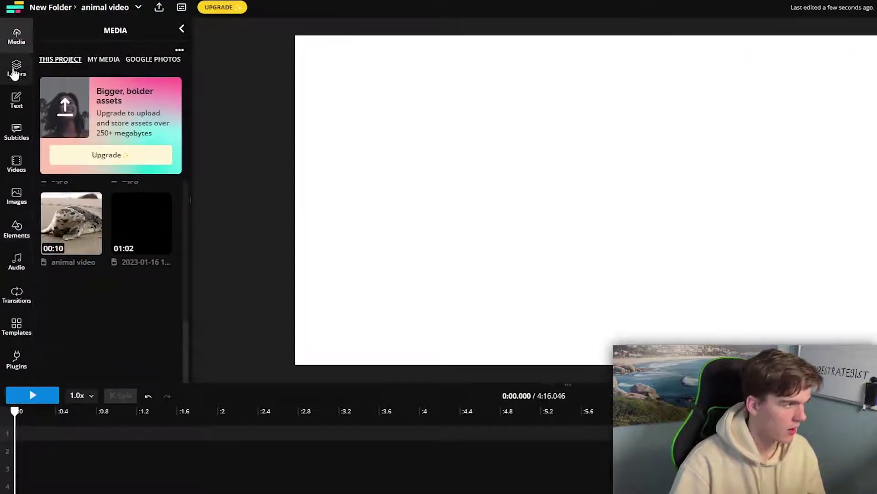
Place the 01:02 voice-over recording dated 2023-01-16 from the project media at the start of the empty timeline
left_click(17, 36)
left_click(17, 36)
scroll(92, 192, "down", 2)
scroll(96, 205, "up", 2)
scroll(120, 235, "down", 1)
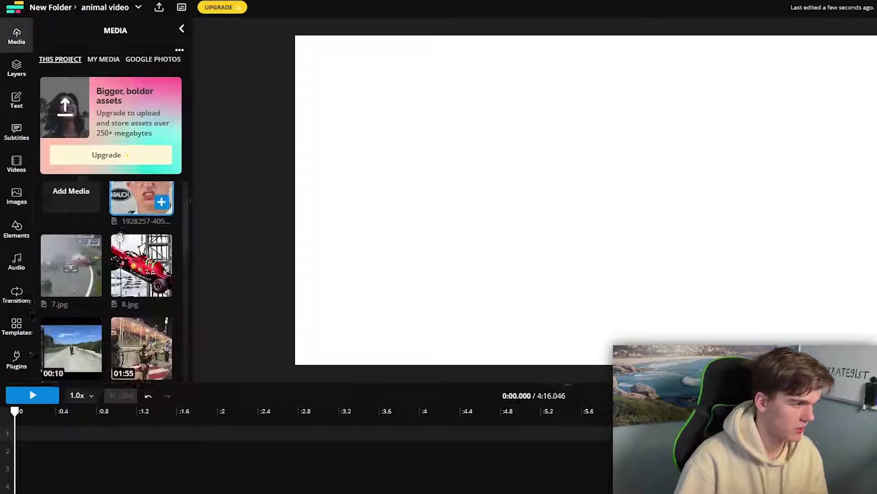
scroll(119, 235, "down", 1)
scroll(87, 226, "down", 3)
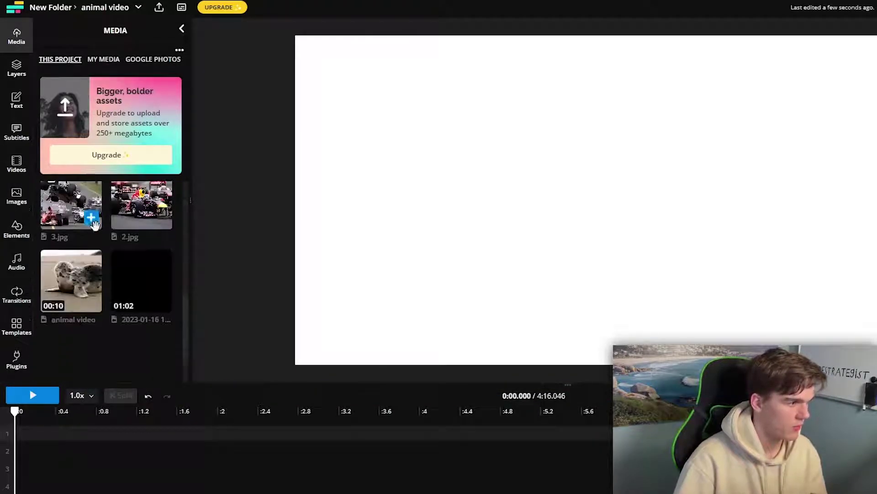
left_click_drag(93, 223, 30, 451)
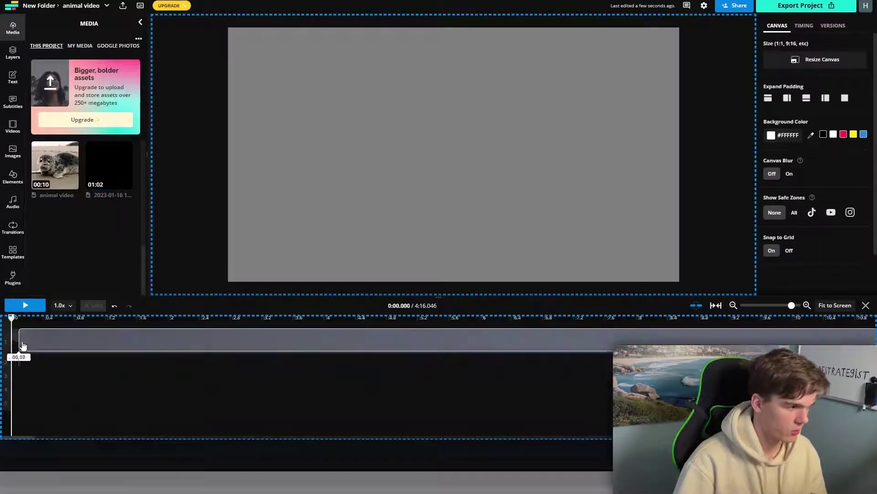
left_click_drag(23, 345, 27, 346)
Play the opening seconds of the voice-over to hear where the speech begins
left_click(111, 345)
left_click(108, 357)
left_click(111, 345)
key("space")
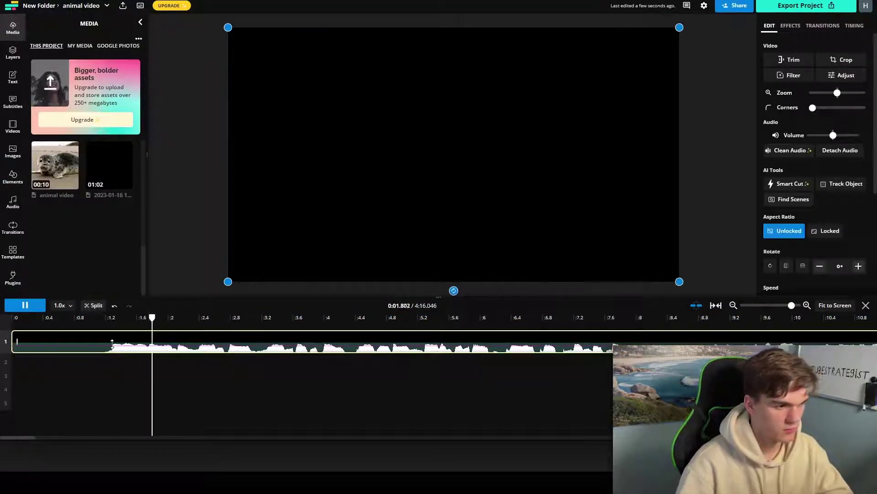
key("space")
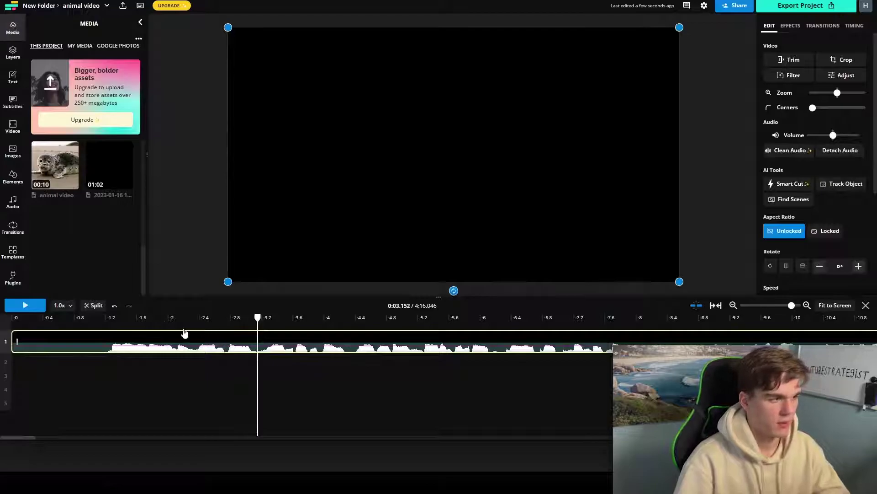
Add the crash video 1.mp4 from the project media to the timeline beneath the voice-over
left_click(13, 53)
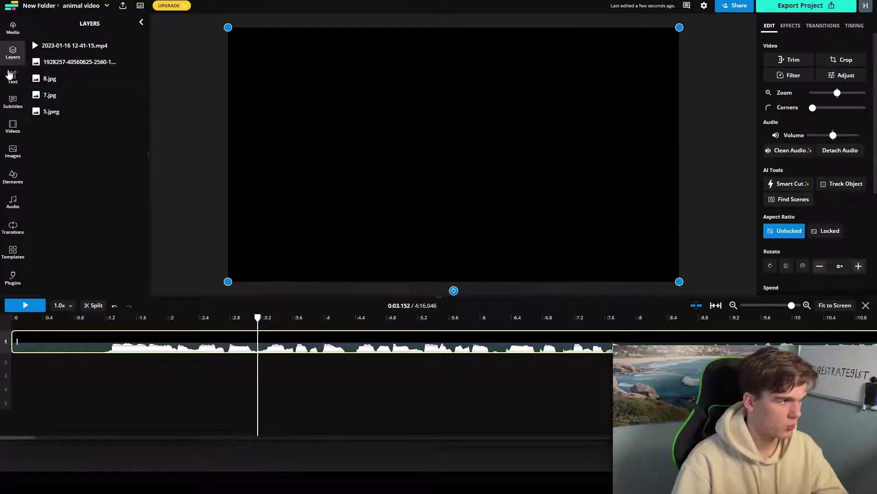
left_click(13, 29)
scroll(78, 172, "down", 2)
scroll(109, 156, "down", 1)
left_click_drag(110, 158, 69, 374)
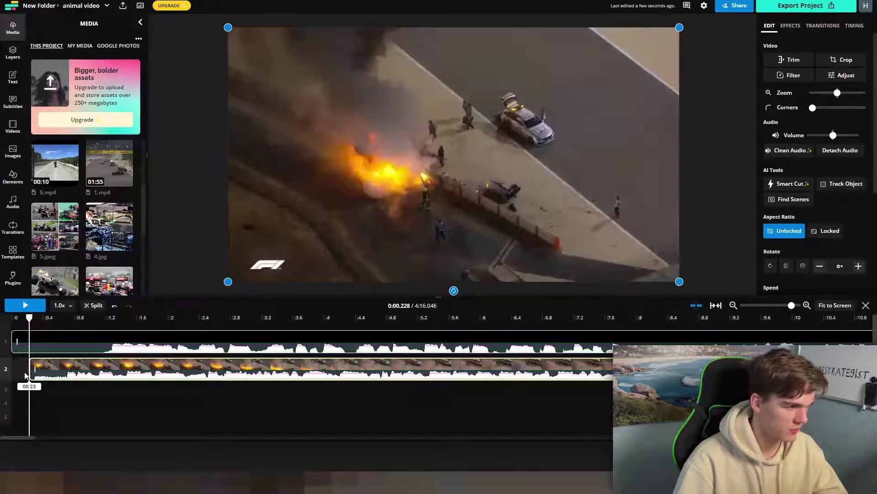
Split the crash clip at about 3.3 s, then mute its first part and shorten it to end at about 3 s
left_click(274, 370)
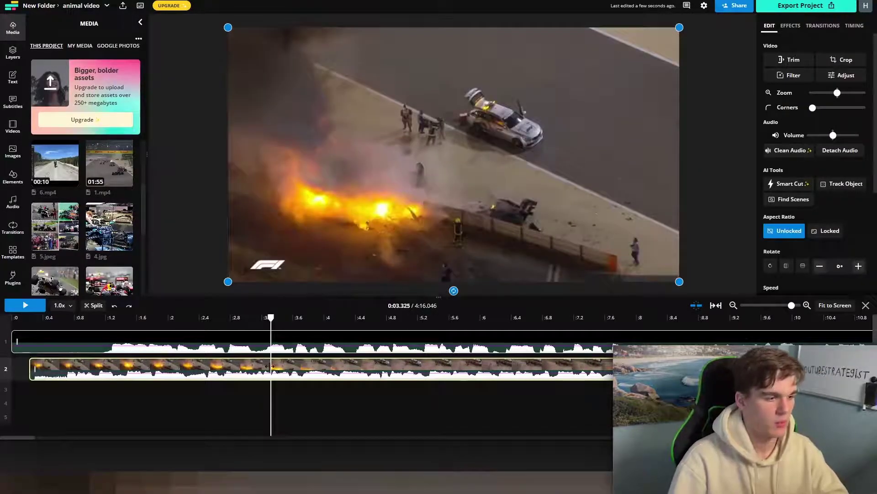
key("s")
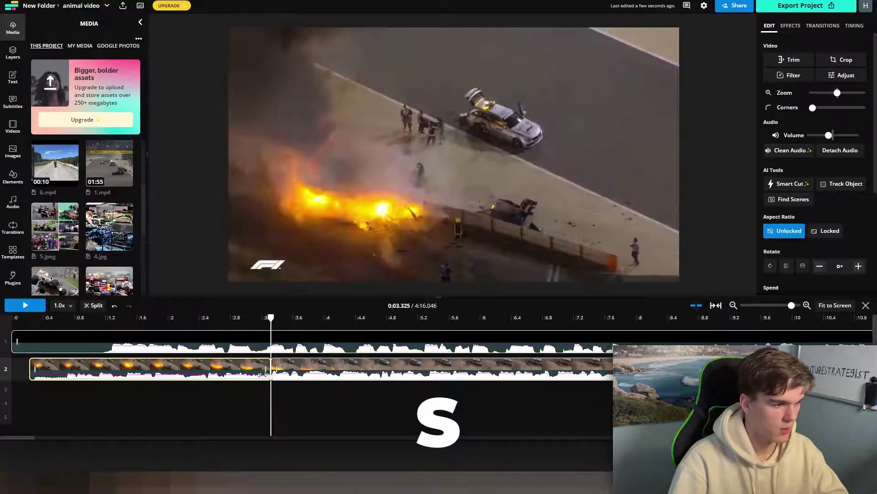
left_click_drag(267, 368, 211, 382)
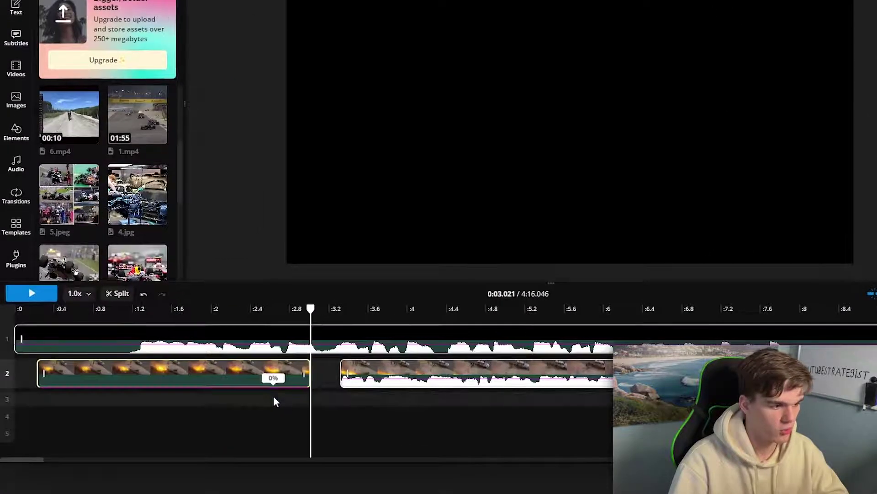
Delete the leftover second part of the crash clip and move the muted part to the start of the timeline
left_click(320, 376)
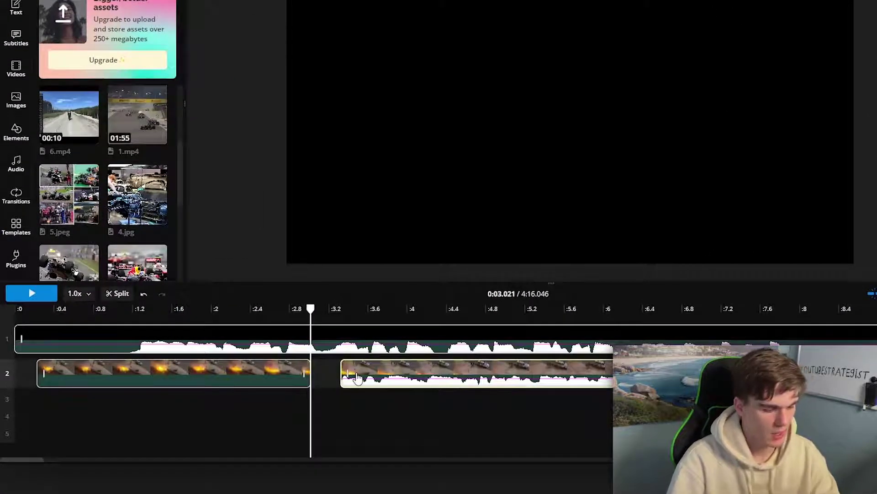
key("Delete")
left_click_drag(242, 375, 225, 382)
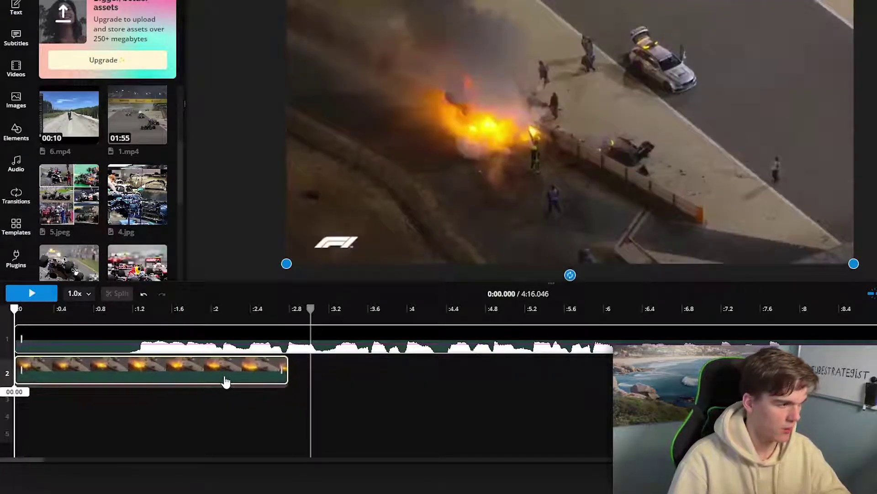
Adjust the voice-over's volume and place it, with its opening silence cut off, beneath the crash clip
mouse_move(172, 346)
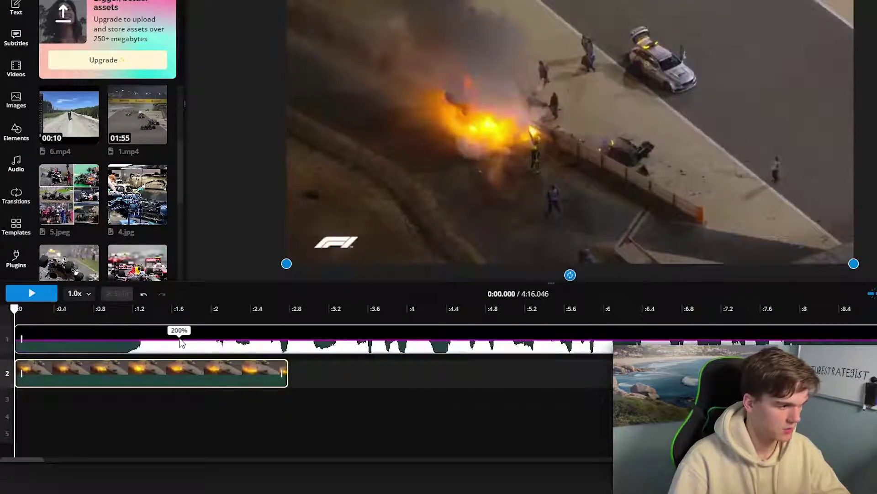
left_click_drag(179, 345, 184, 346)
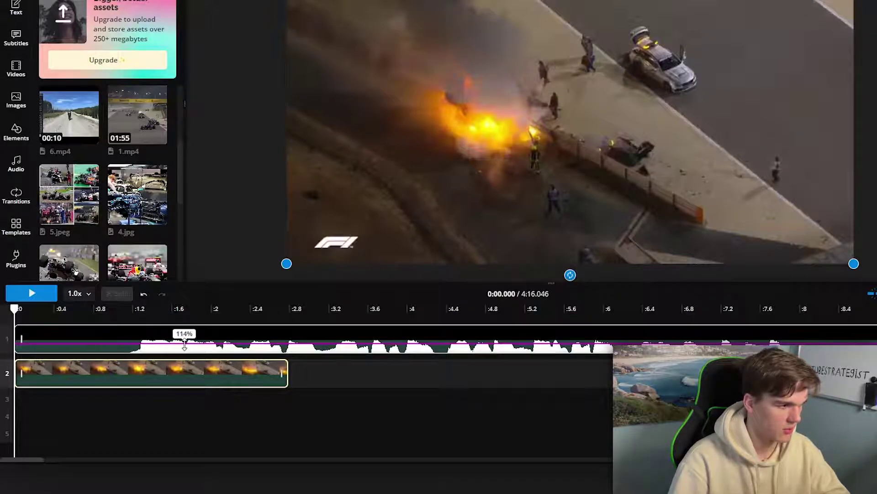
left_click_drag(47, 339, 59, 374)
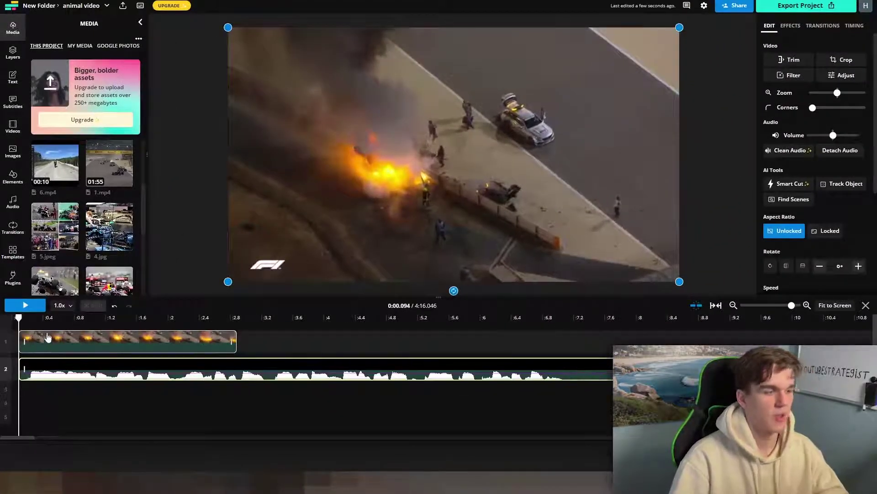
Play back the opening and shorten the crash clip so that it ends at about 1.76 s
key("space")
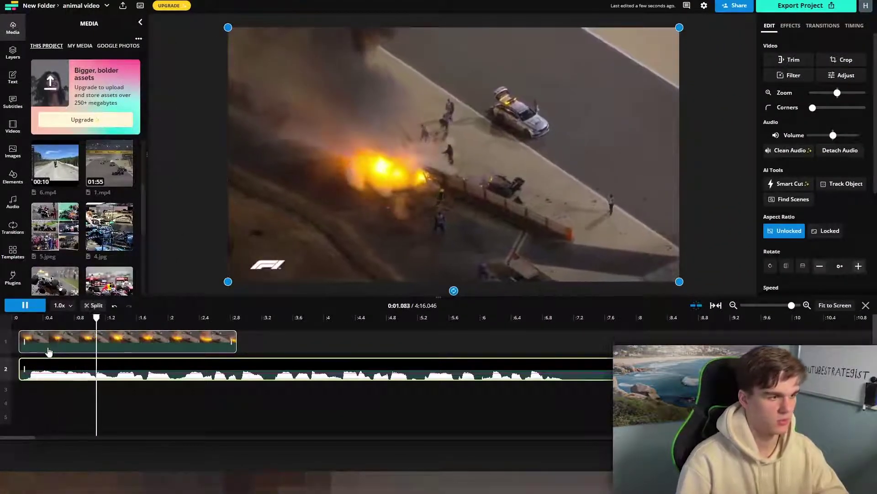
key("space")
left_click_drag(232, 341, 144, 342)
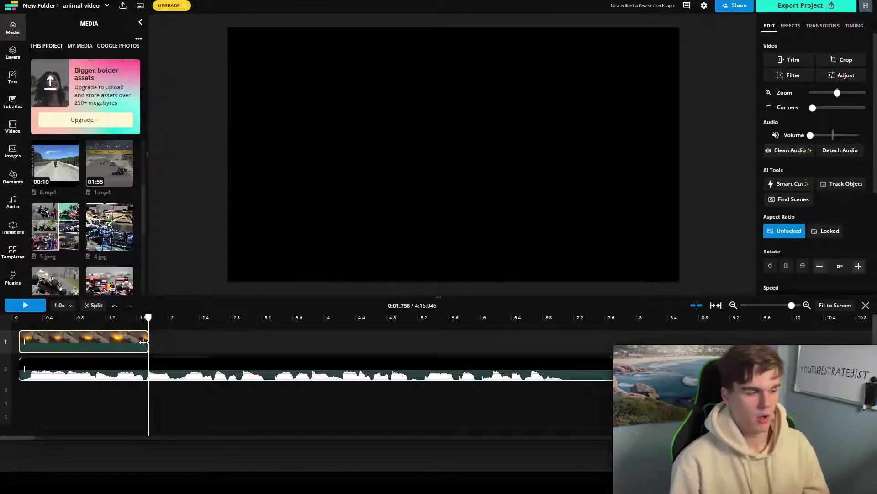
left_click(102, 193)
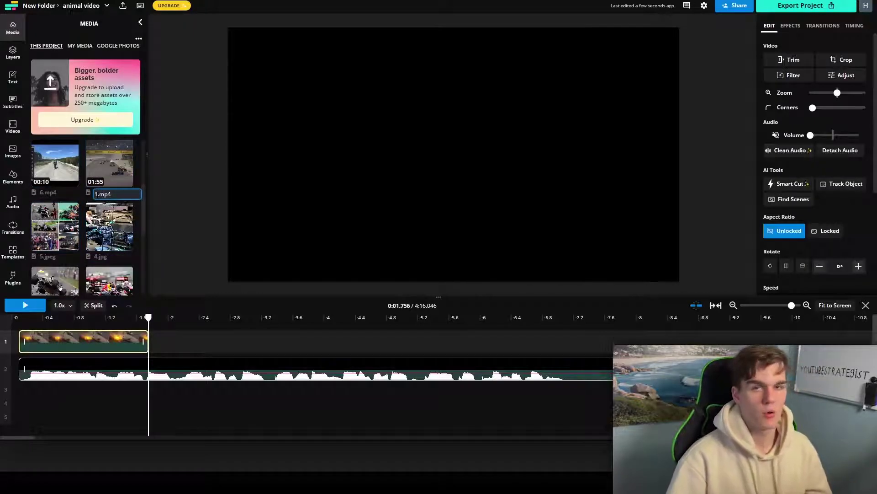
Place 2.jpg directly after the opening crash clip and shorten it to end at about 3.2 s
key("Return")
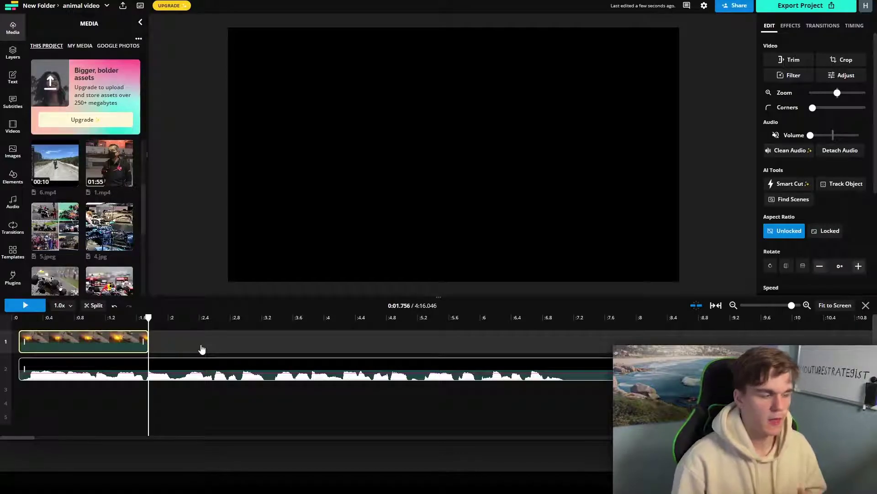
scroll(105, 224, "down", 2)
left_click(102, 231)
left_click_drag(102, 203, 167, 341)
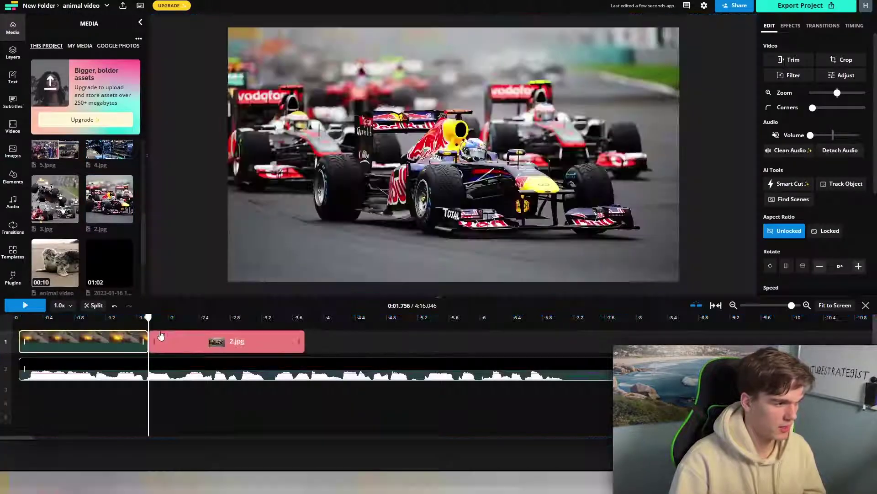
left_click_drag(300, 338, 262, 340)
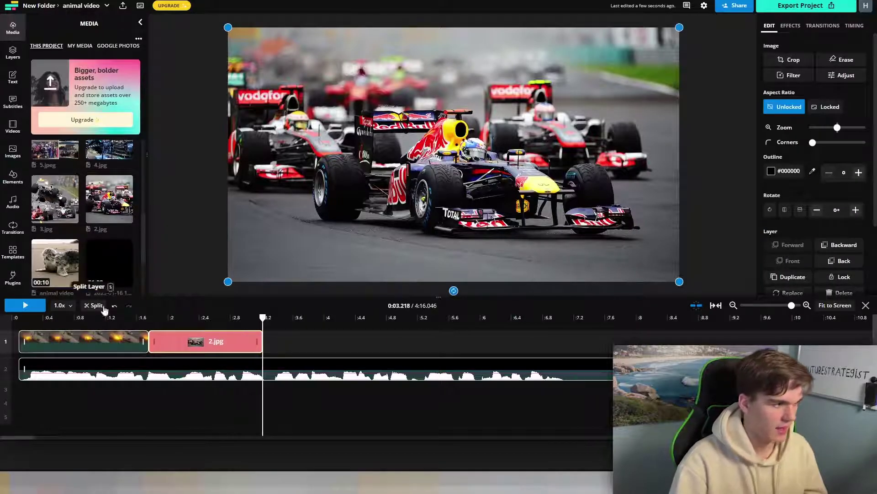
Append 3.jpg, 4.jpg and 5.jpeg one after another behind 2.jpg on the timeline's first track
left_click_drag(56, 201, 272, 332)
left_click_drag(125, 197, 426, 325)
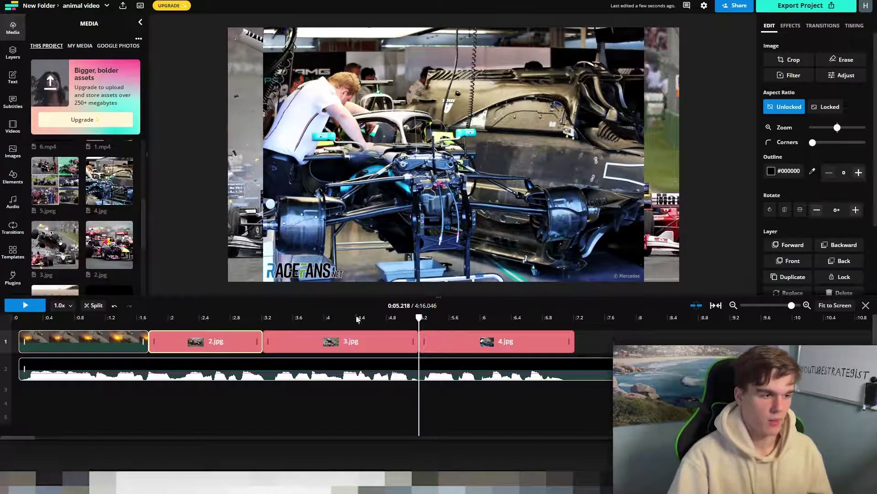
left_click_drag(55, 181, 594, 329)
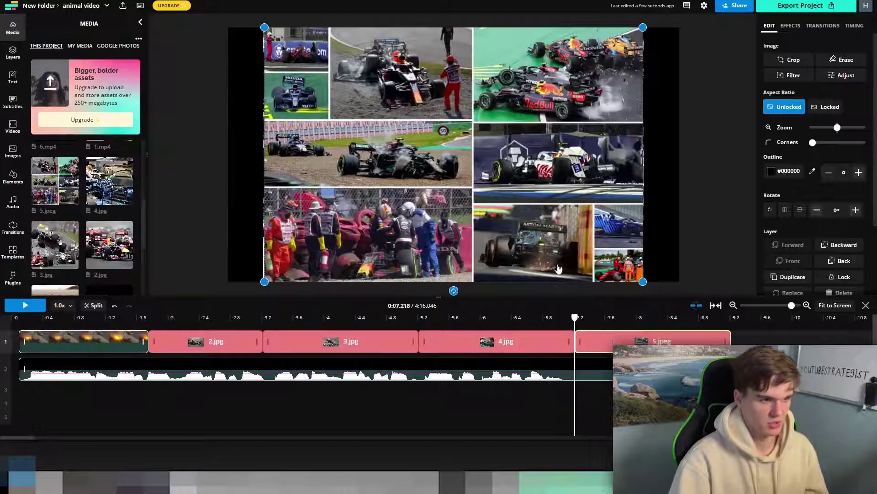
Add the 6.mp4 clip after 5.jpeg and enlarge it so that it fills the whole canvas
scroll(457, 366, "down", 1)
scroll(109, 215, "down", 3)
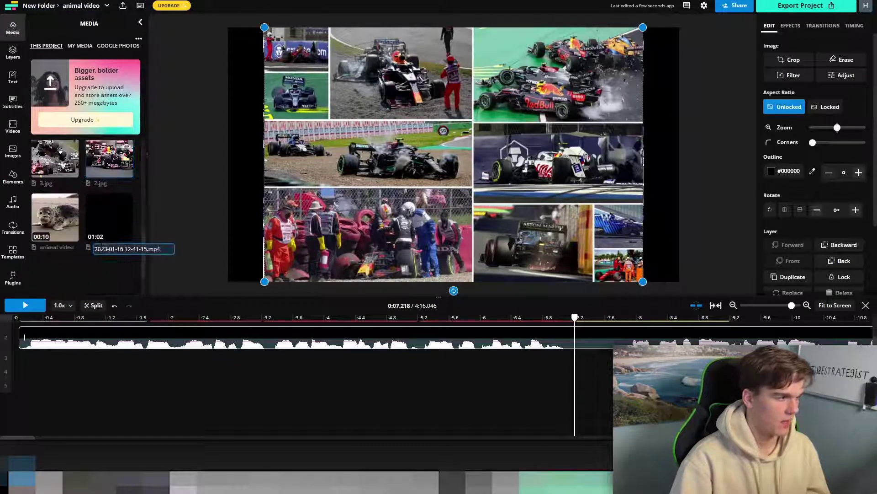
scroll(55, 183, "up", 3)
left_click_drag(55, 162, 269, 220)
scroll(412, 365, "up", 1)
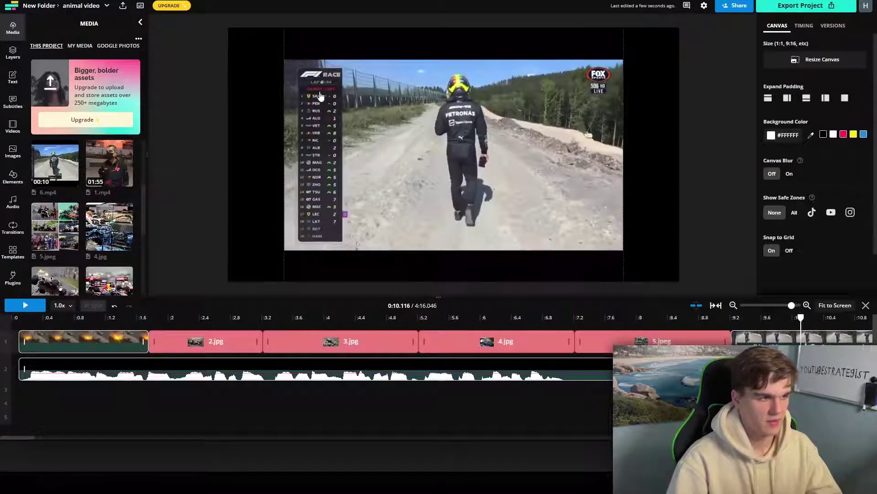
left_click(324, 96)
left_click_drag(626, 282, 673, 310)
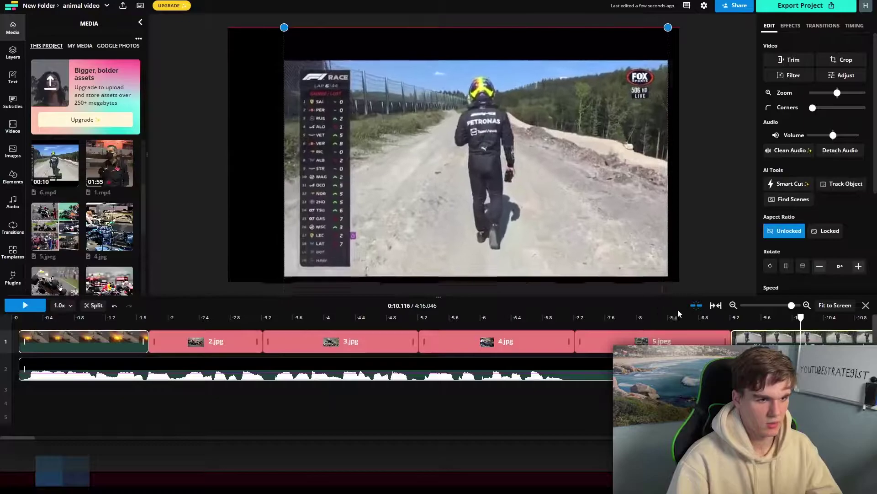
left_click_drag(284, 27, 169, 1)
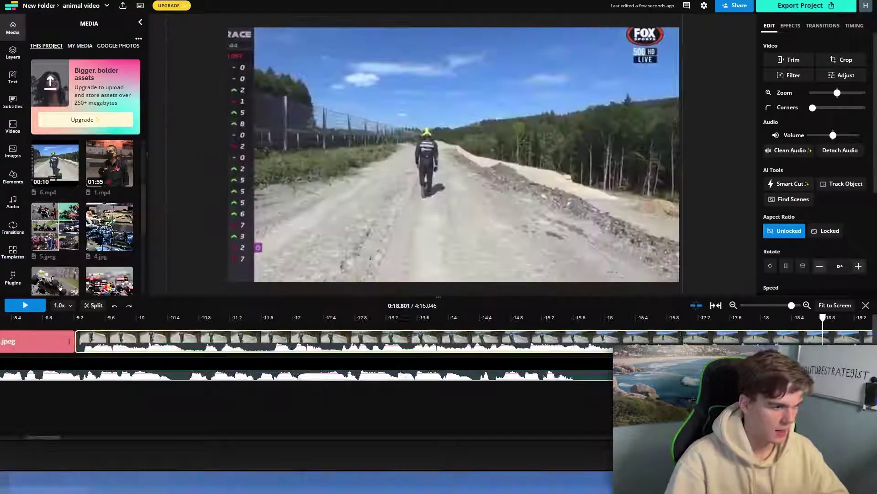
Split the 6.mp4 clip at about 12.3 s, delete its first part and move the remainder directly behind 5.jpeg
left_click(290, 340)
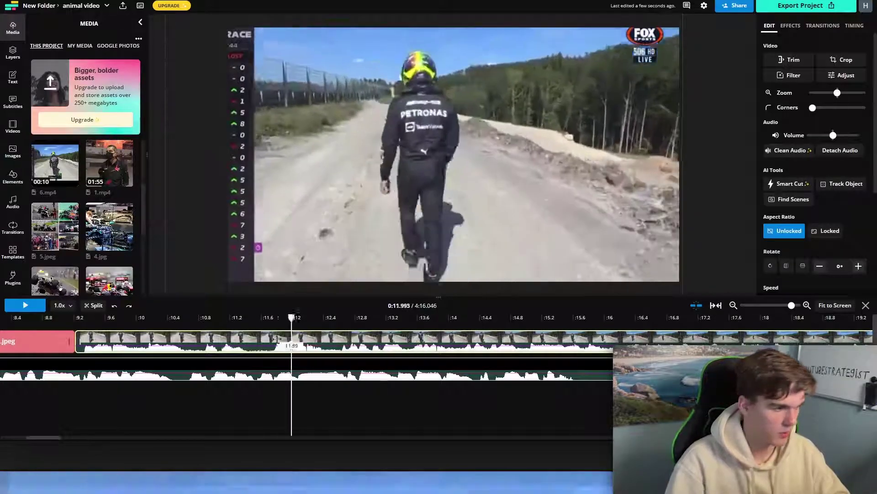
left_click(316, 341)
key("s")
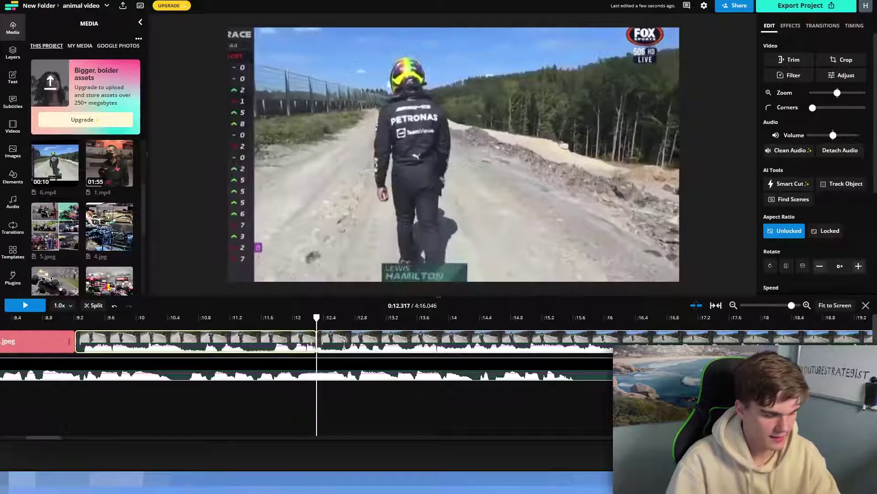
key("Delete")
left_click_drag(345, 342, 82, 338)
Play back the start of the trimmed 6.mp4 clip, mute its audio and return to the timeline's beginning
key("space")
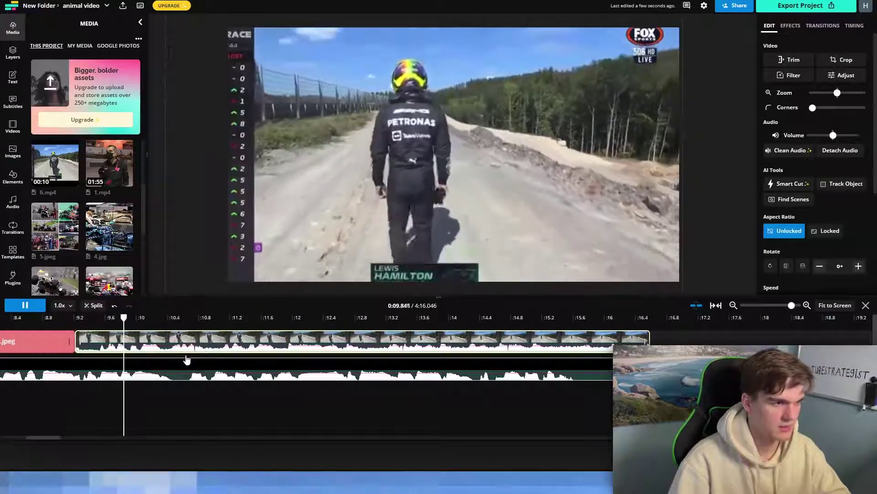
key("space")
left_click_drag(228, 345, 232, 363)
left_click_drag(52, 437, 19, 437)
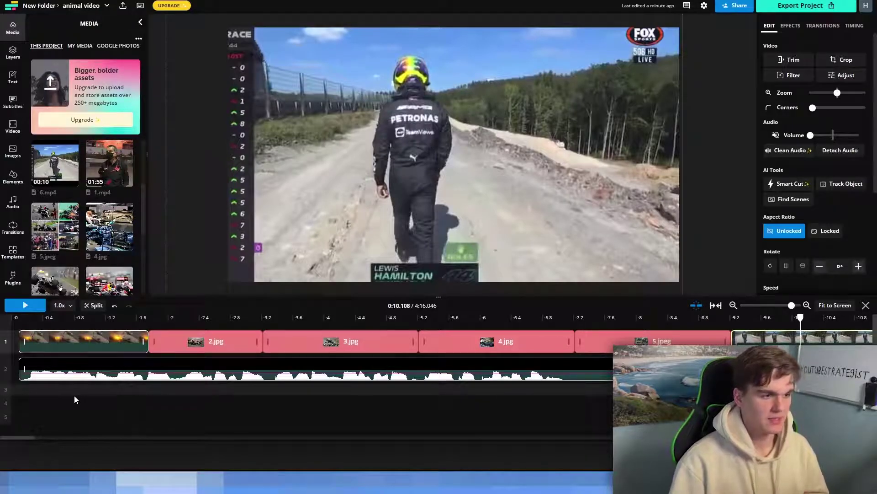
Apply the Moving Zoom animation to 3.jpg and open the automatic subtitle options
left_click(349, 344)
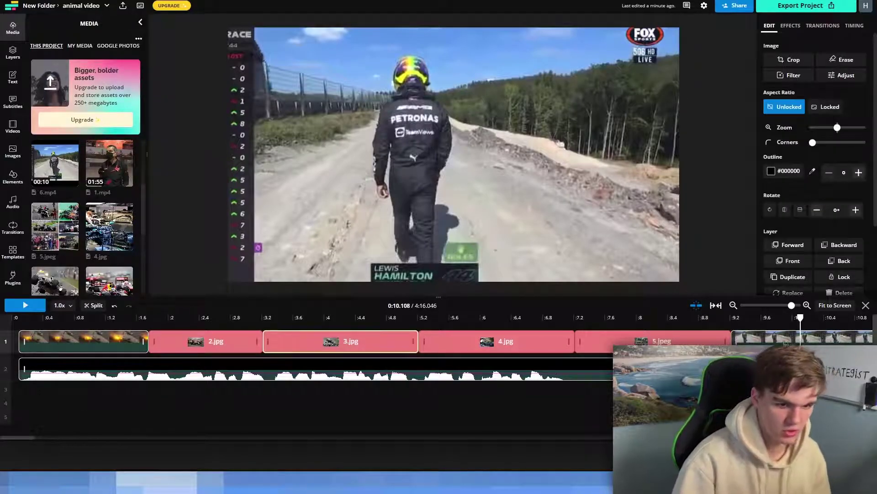
left_click(407, 341)
left_click(351, 340)
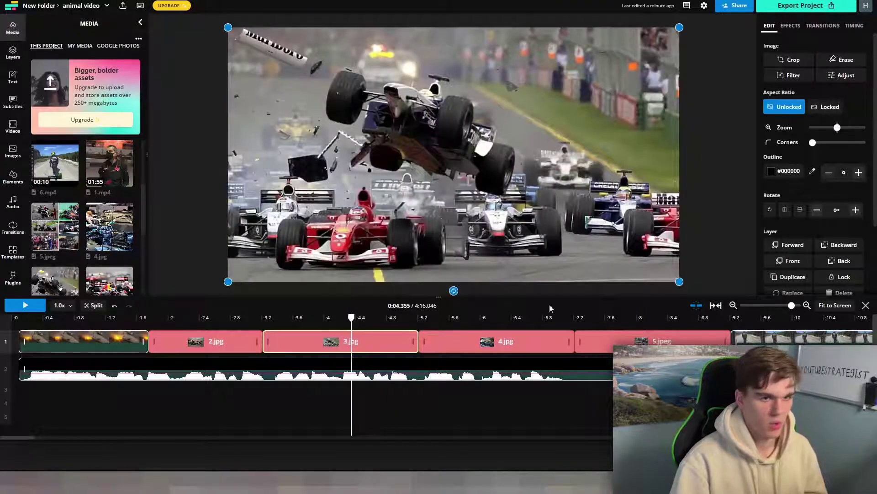
left_click(791, 27)
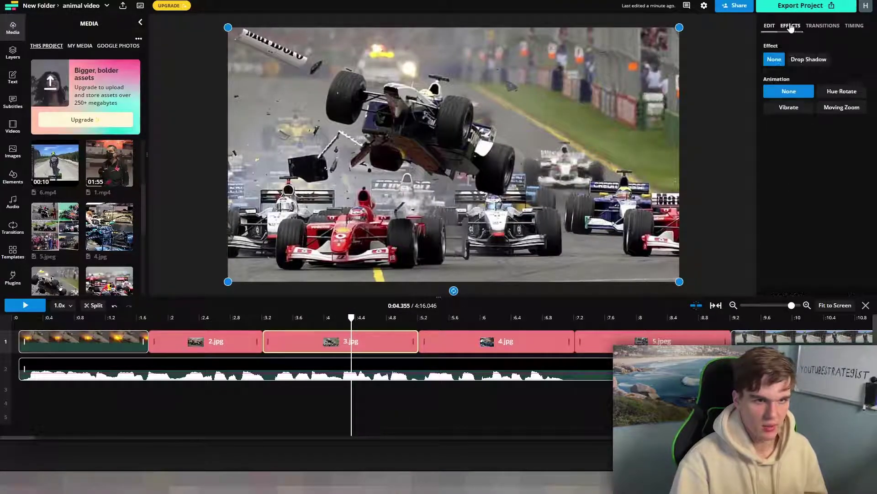
left_click(840, 107)
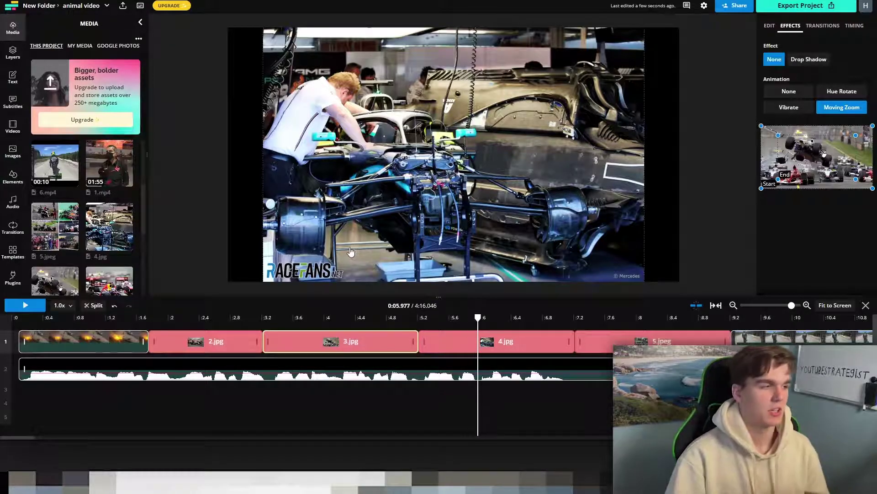
left_click(16, 104)
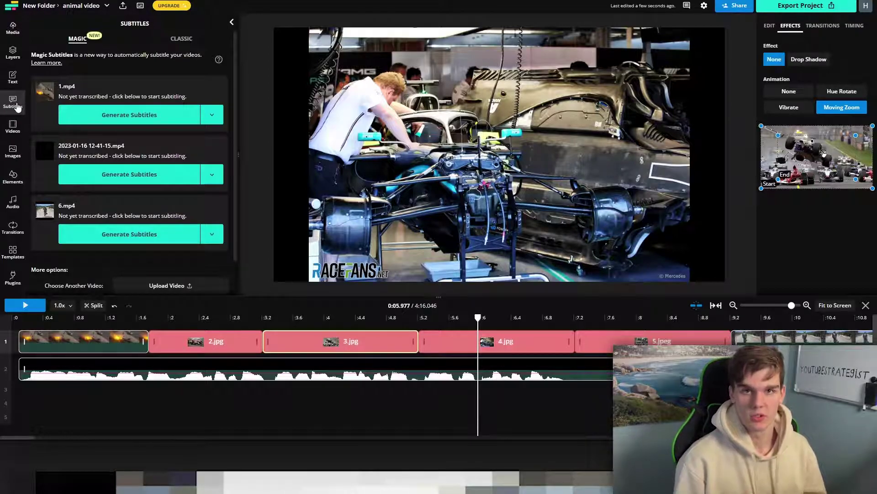
Export the project as an MP4 despite its empty frames, with the compression level set to the highest quality
left_click(803, 14)
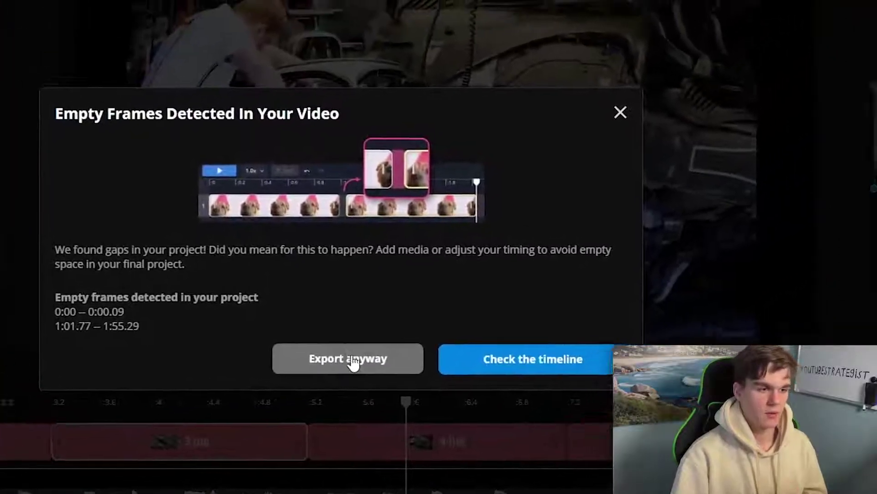
left_click(352, 361)
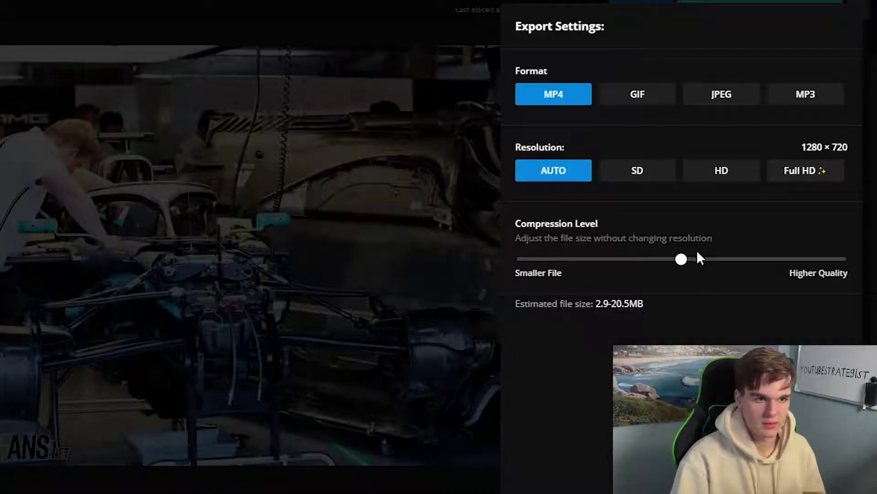
left_click(842, 259)
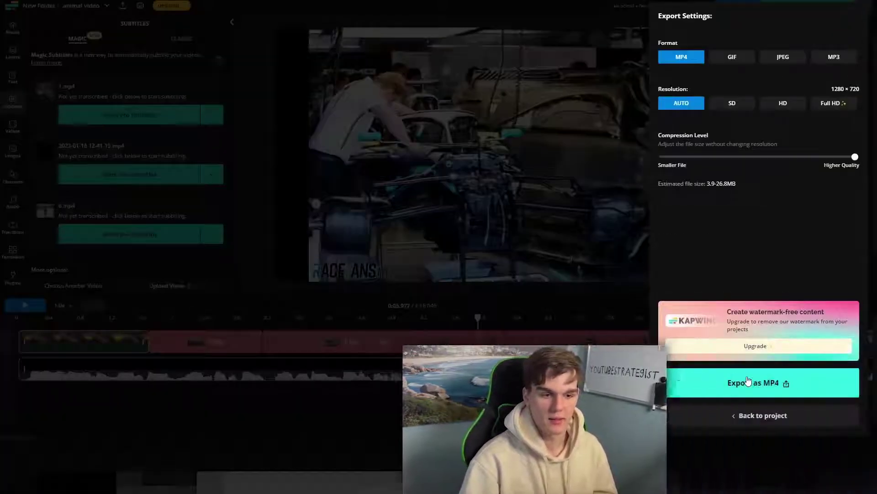
left_click(751, 382)
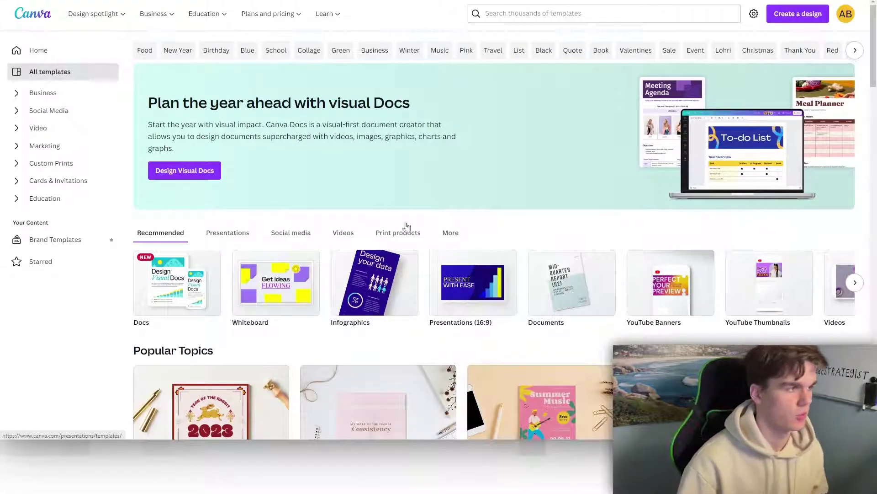
Create a new YouTube Thumbnail design in Canva
left_click(797, 20)
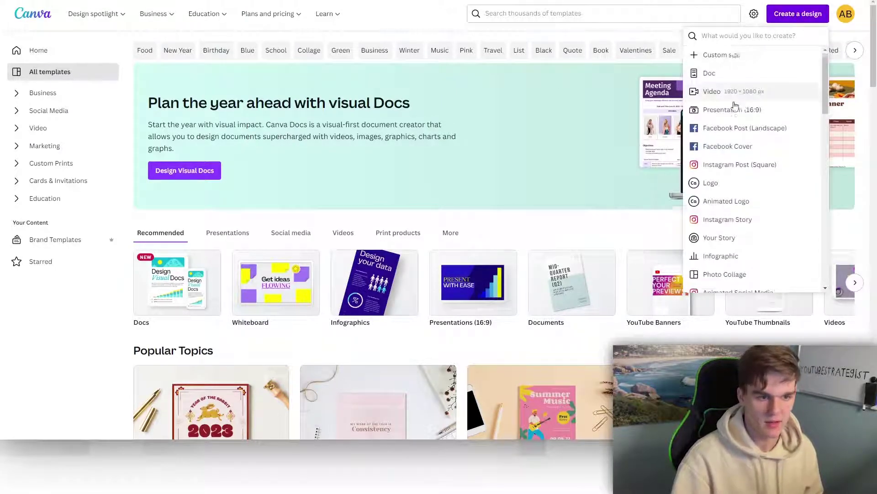
type("youtub")
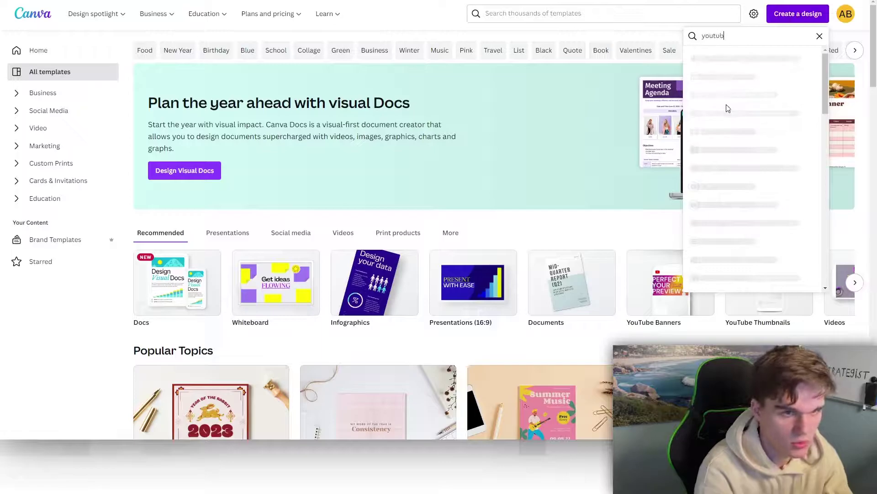
type("e th")
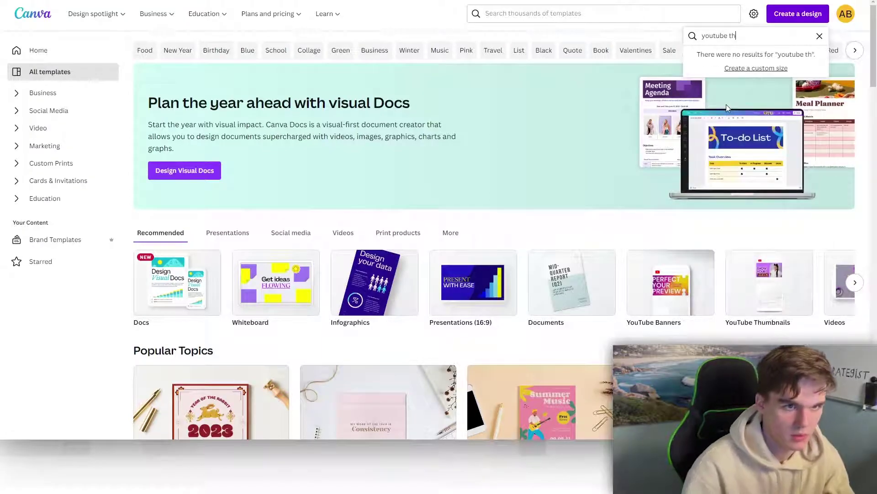
left_click(766, 65)
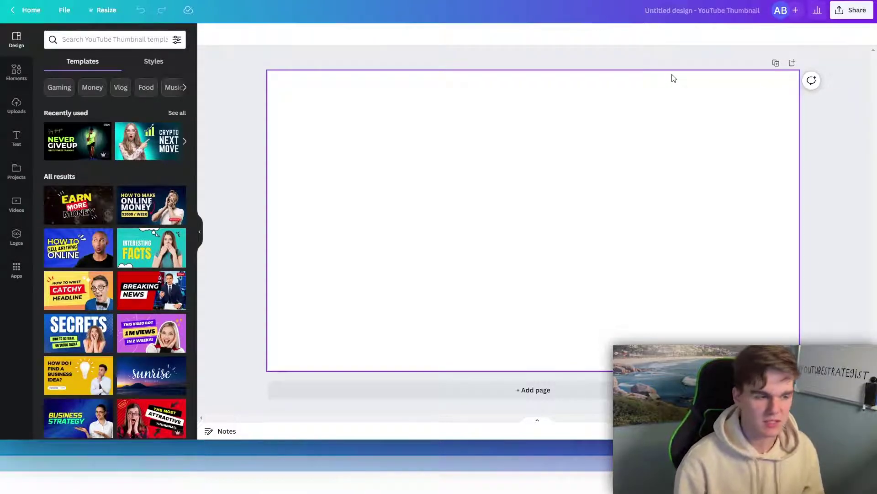
Search Google Images for "f1 crash" and copy CNN's photo of the orange car flying over the white one
key("ctrl+t")
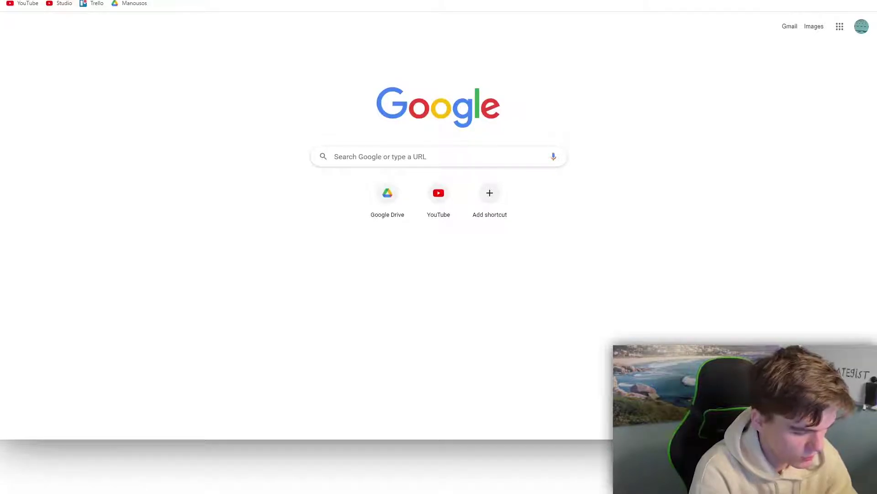
type("f1 crash")
key("Return")
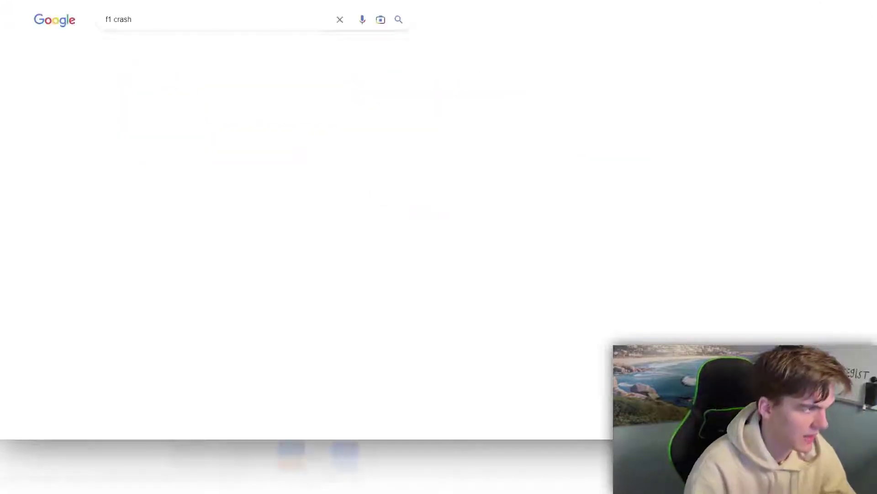
left_click(210, 47)
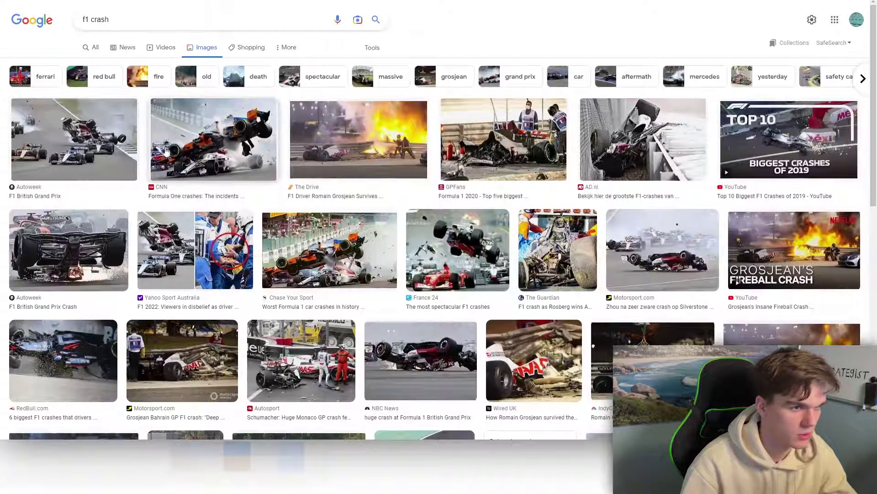
left_click(235, 157)
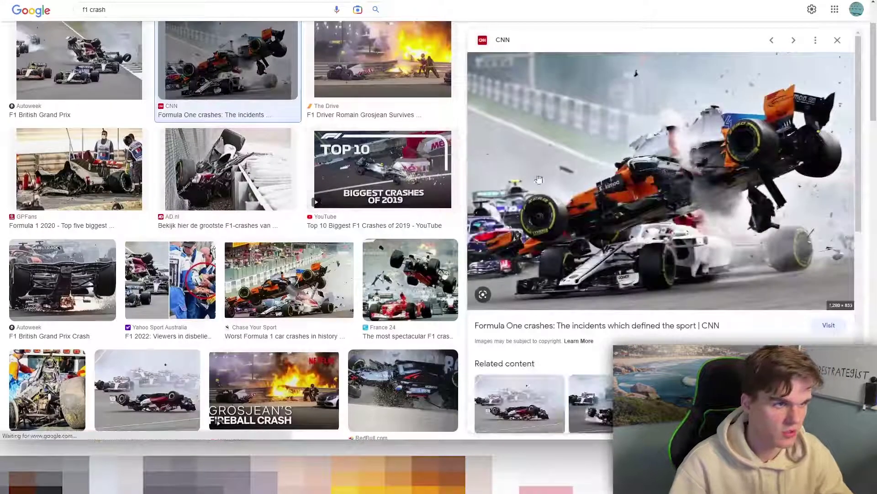
right_click(600, 201)
left_click(631, 307)
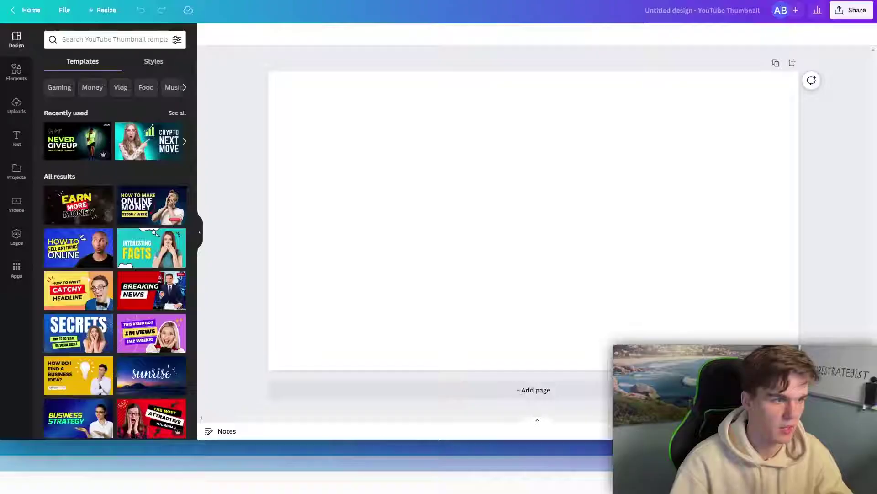
Paste the copied crash photo into the blank Canva thumbnail, reposition it and enlarge it across the canvas
key("ctrl+v")
left_click_drag(479, 186, 364, 238)
left_click_drag(549, 182, 729, 87)
left_click(260, 170)
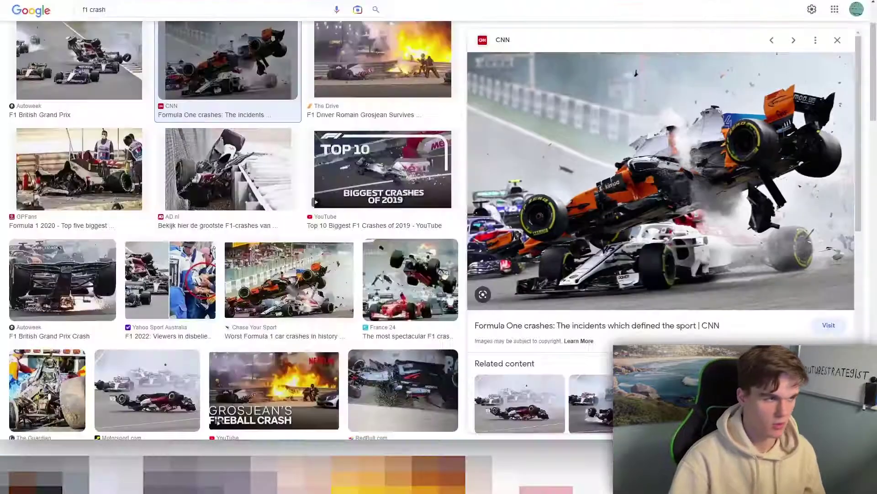
Search Google Images for "max verstappen angry face" and save Eurosport's close-up photo of the grimacing driver
scroll(149, 27, "up", 2)
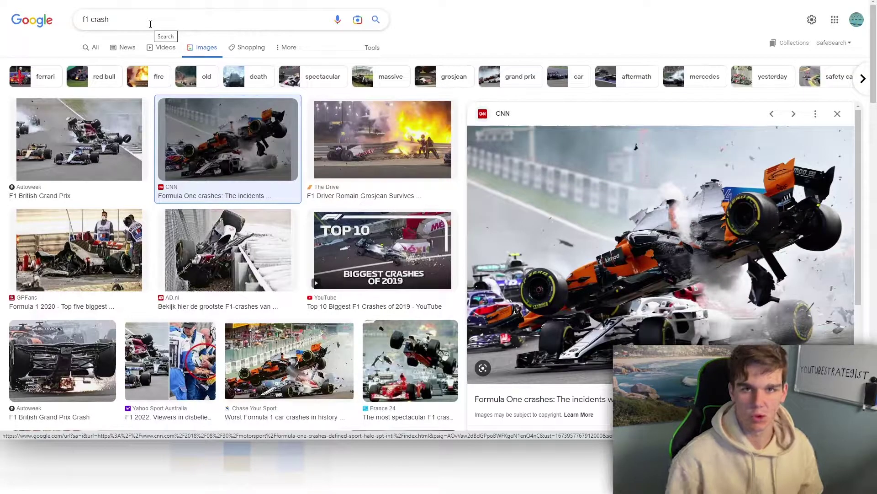
left_click(150, 22)
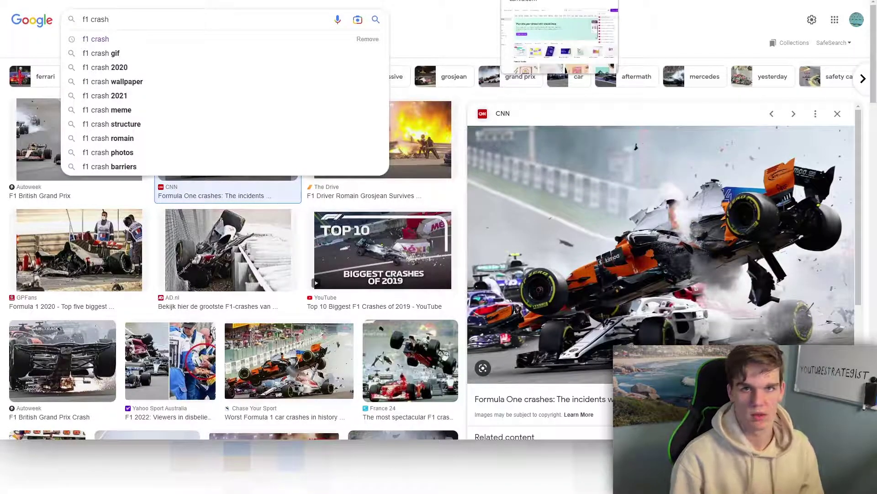
key("ctrl+a")
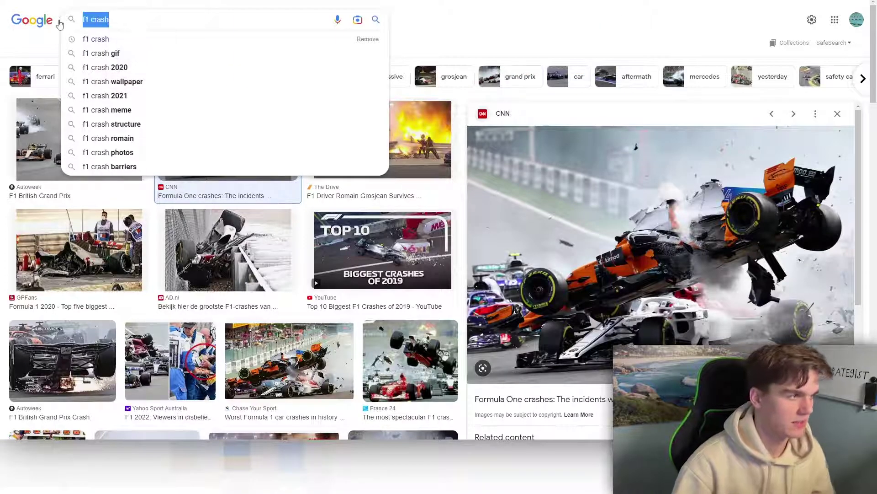
type("max ver")
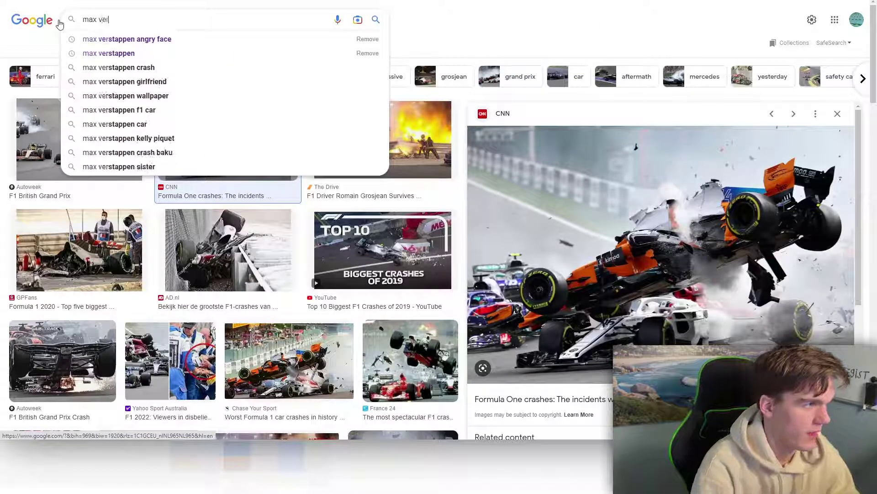
left_click(165, 45)
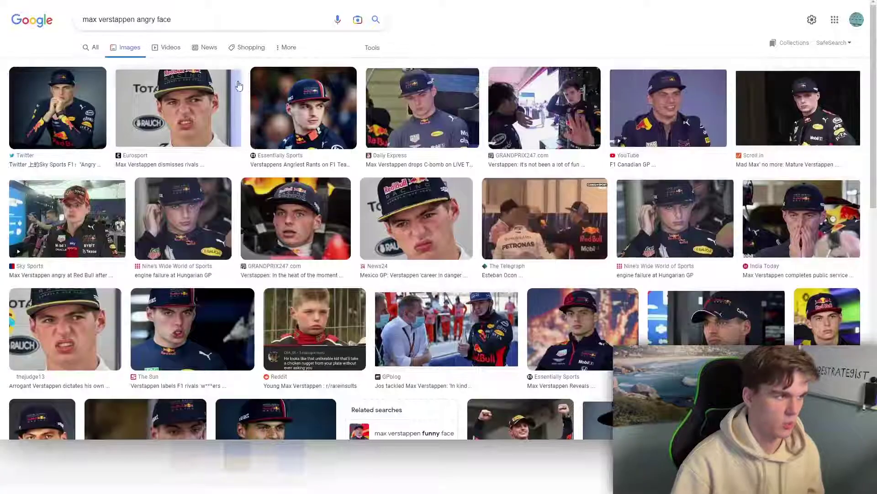
left_click(172, 99)
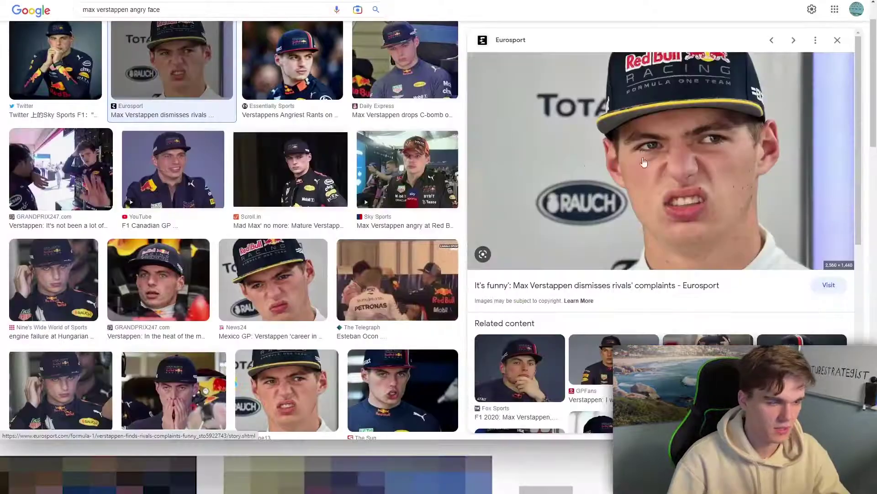
right_click(682, 156)
left_click(699, 228)
Open remove.bg, upload the saved driver photo to remove its background and download the preview-size cutout
key("ctrl+t")
type("remove")
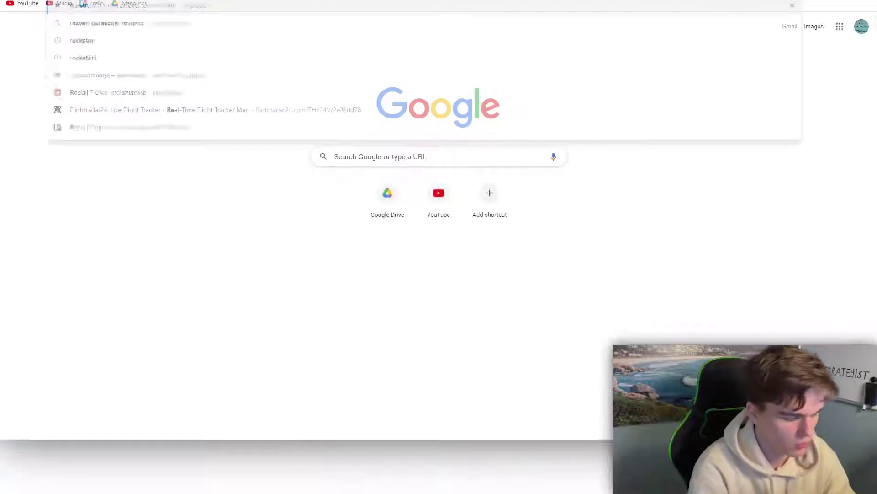
key("Return")
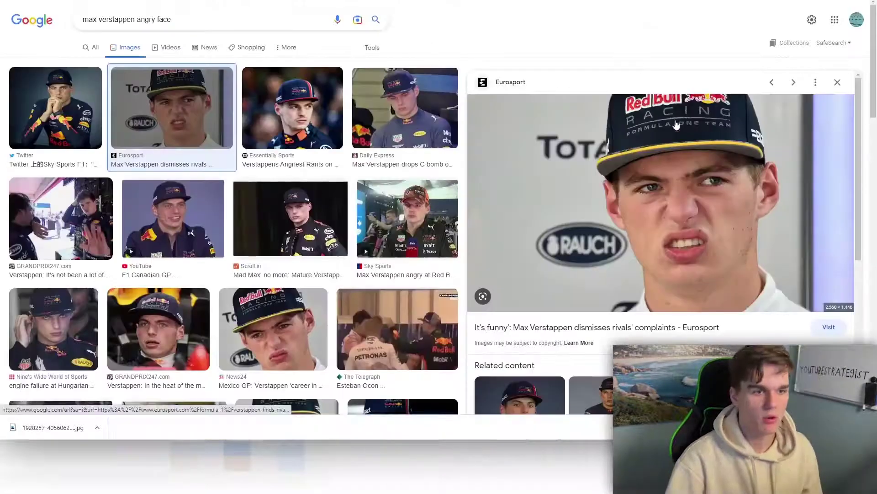
key("ctrl+Tab")
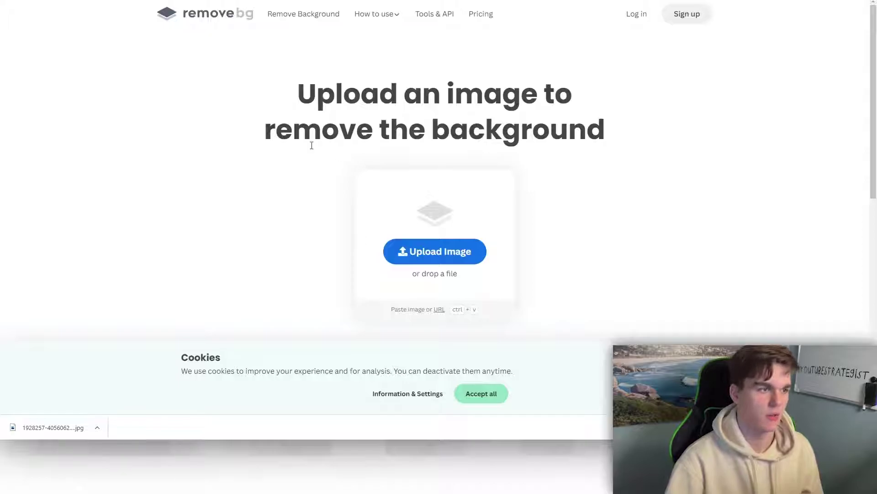
left_click_drag(64, 421, 419, 249)
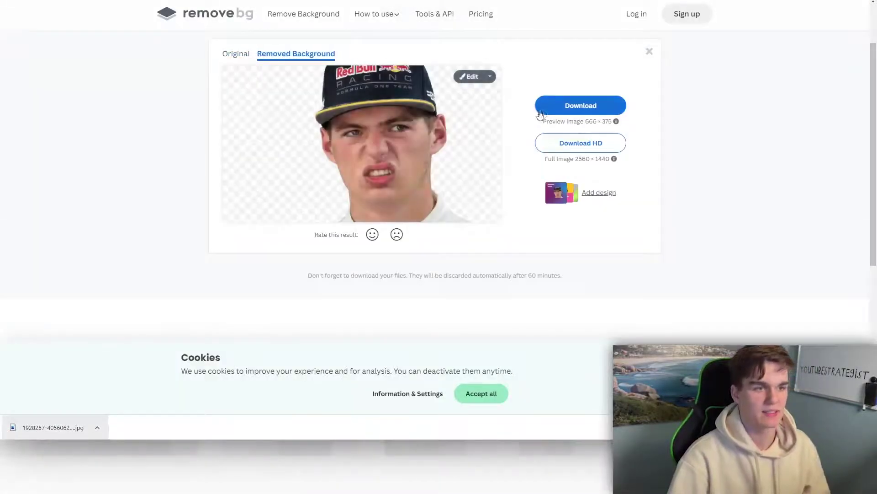
left_click(541, 111)
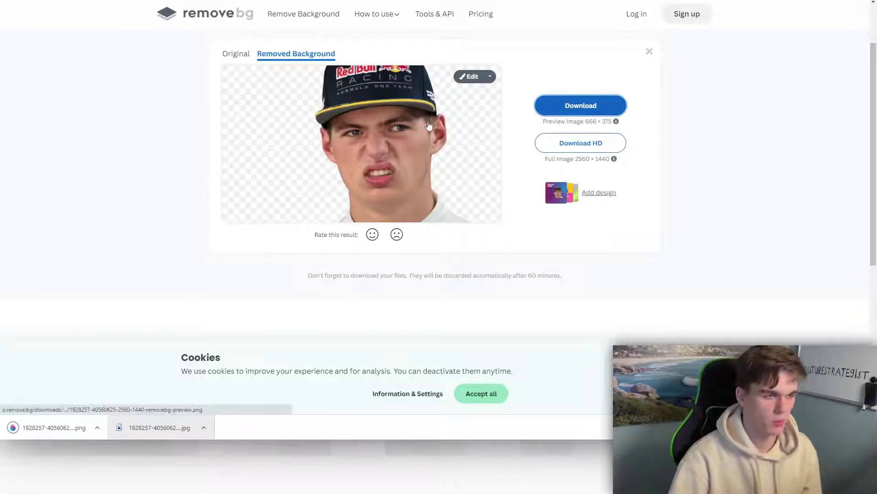
Upload the driver cutout to the Canva thumbnail, enlarge it to full canvas height and place it on the canvas's right side
key("ctrl+Tab")
left_click_drag(45, 432, 689, 279)
left_click_drag(548, 199, 333, 75)
left_click_drag(592, 157, 689, 157)
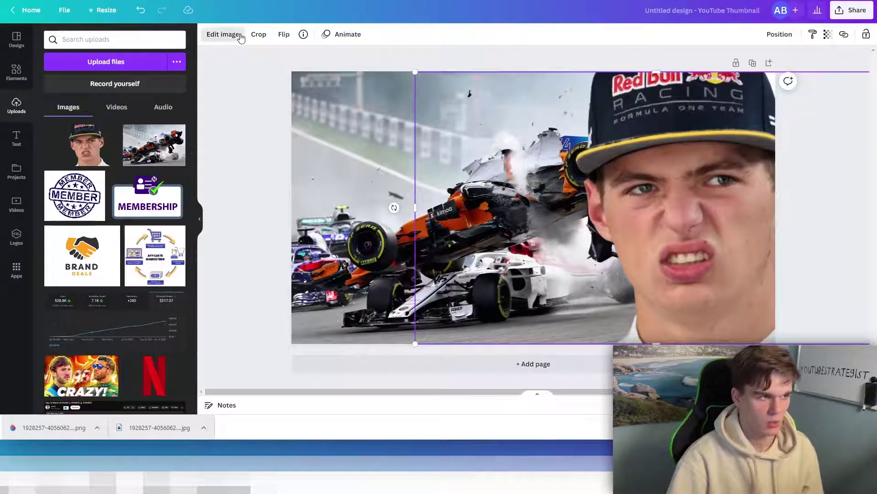
Add a black Glow shadow to the driver cutout with size 13 and blur 7
left_click(226, 34)
left_click(119, 119)
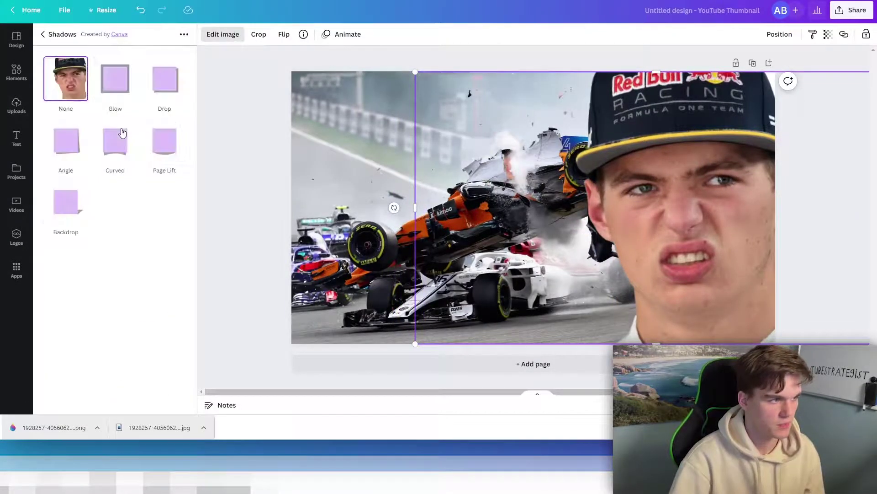
left_click(116, 80)
left_click(120, 84)
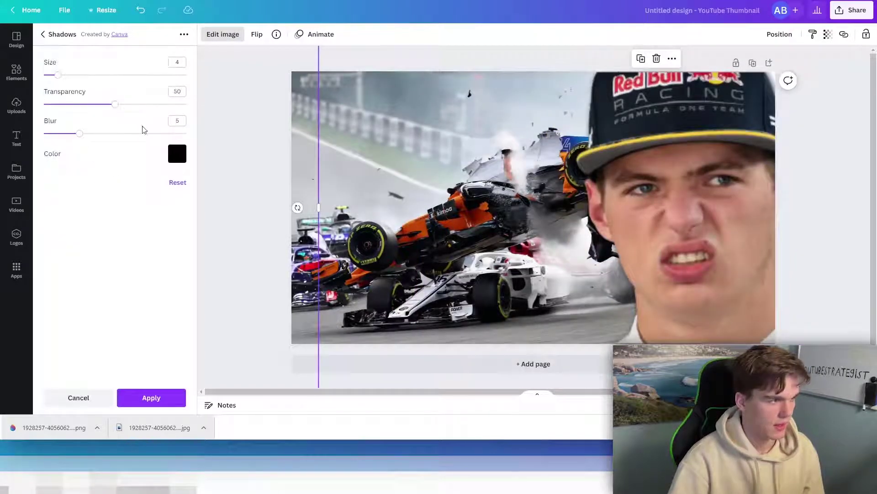
left_click_drag(78, 133, 93, 133)
left_click_drag(58, 75, 90, 75)
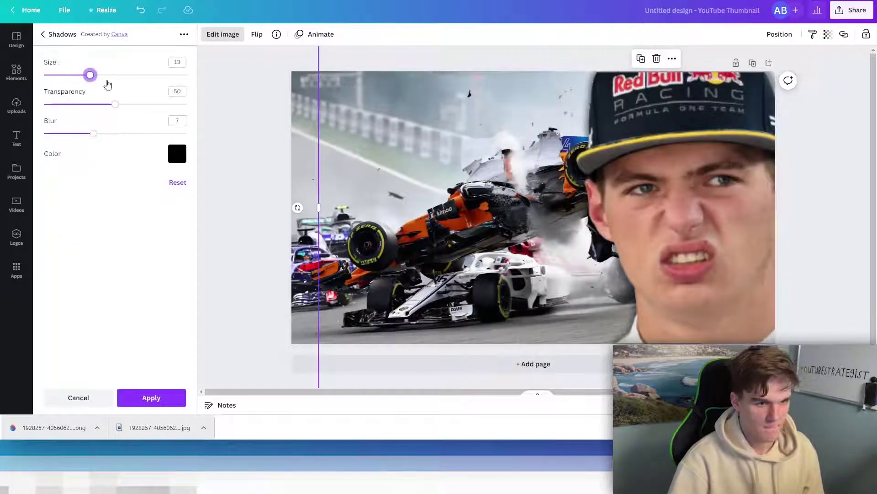
left_click(251, 131)
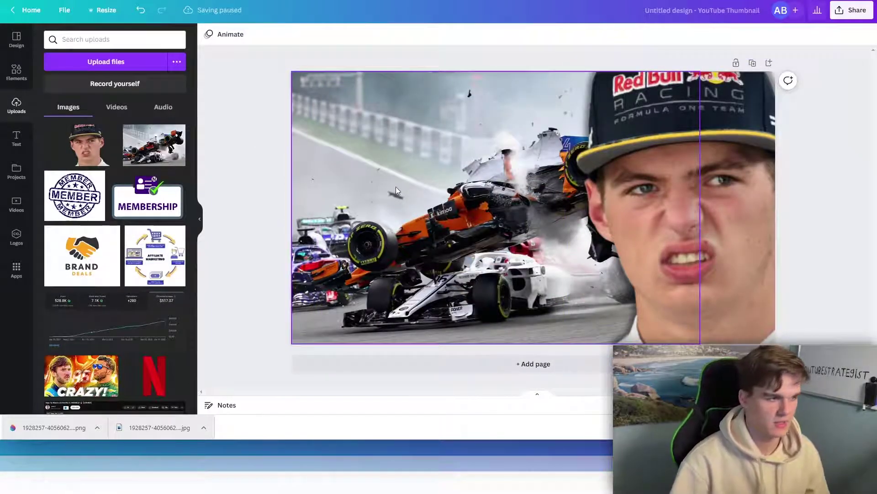
Add a heading to the thumbnail and set its font to Montserrat Extra-Bold
left_click(15, 84)
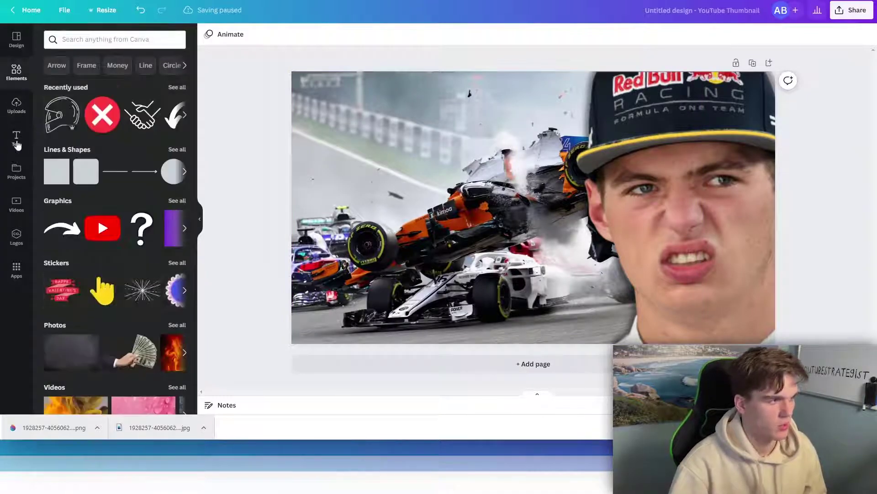
left_click(17, 137)
left_click(84, 112)
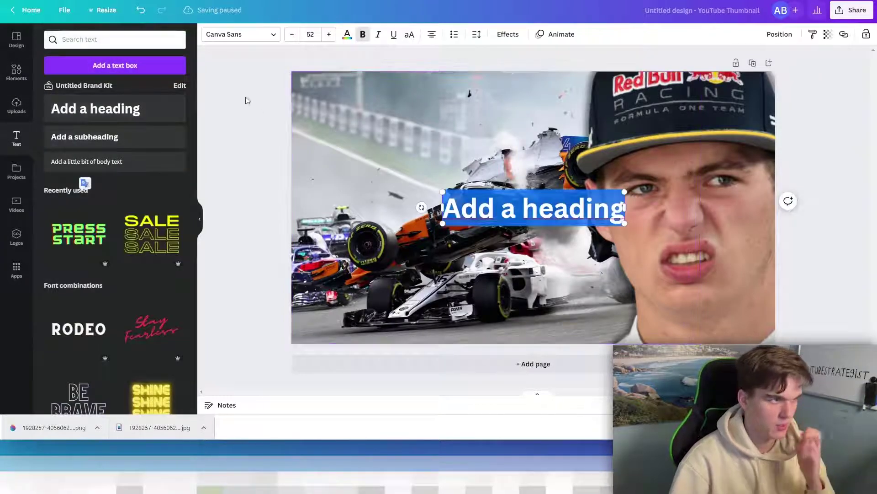
left_click(214, 34)
scroll(102, 221, "down", 1)
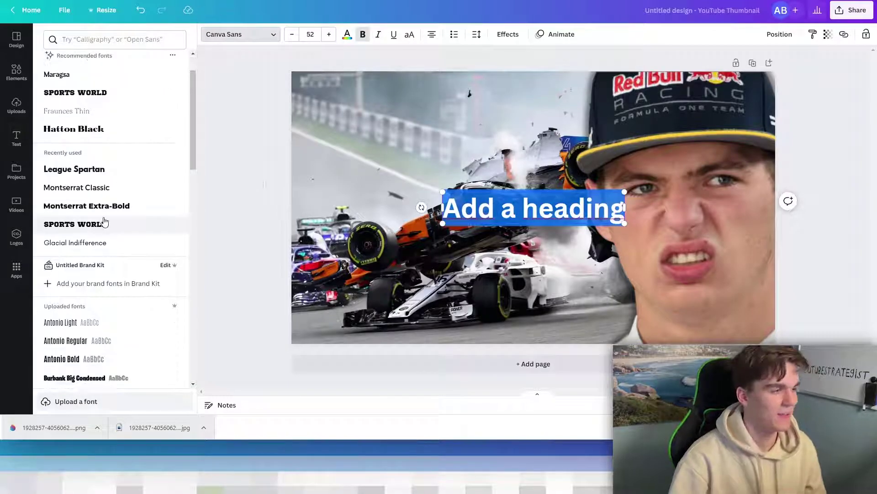
left_click(103, 224)
left_click(127, 207)
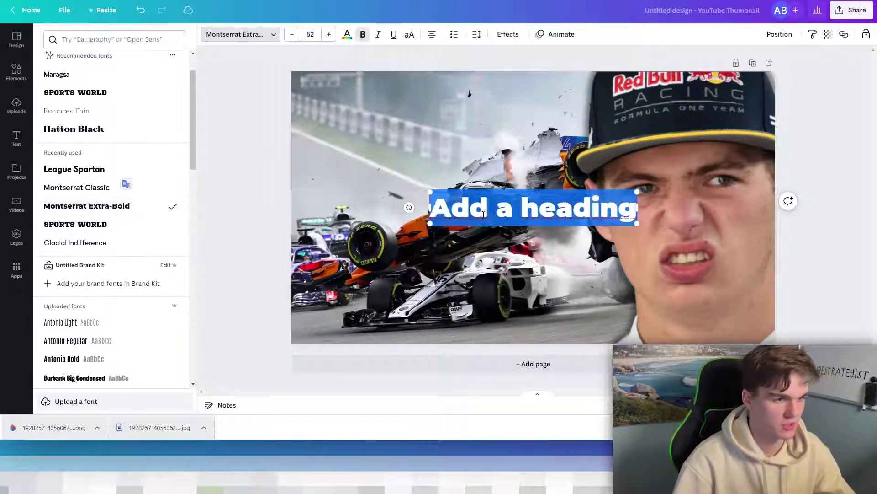
Make the heading read "$2 MILLION" and place it above the crashing cars, enlarged to about size 59.7
type("$2 M")
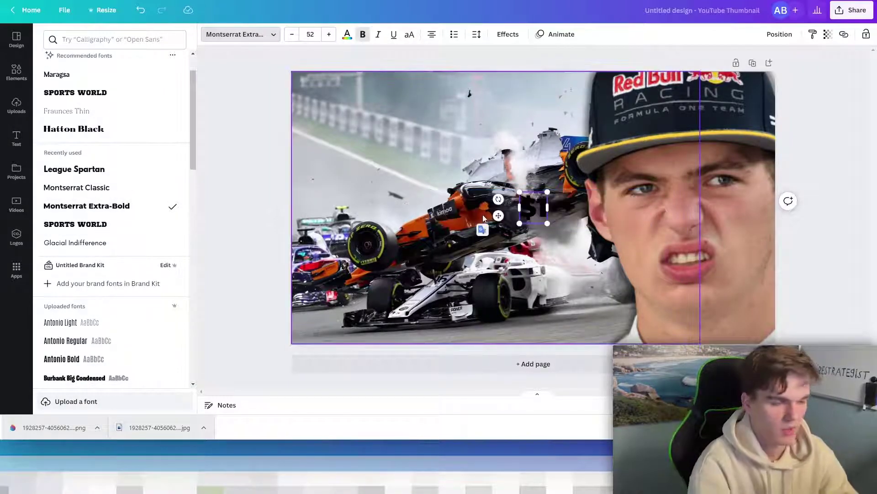
type("ILLION")
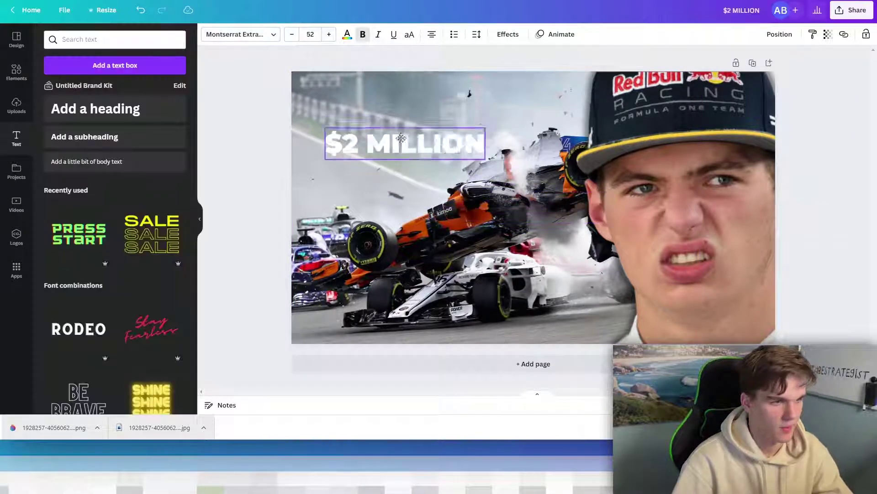
left_click_drag(421, 151, 401, 143)
left_click_drag(464, 151, 495, 152)
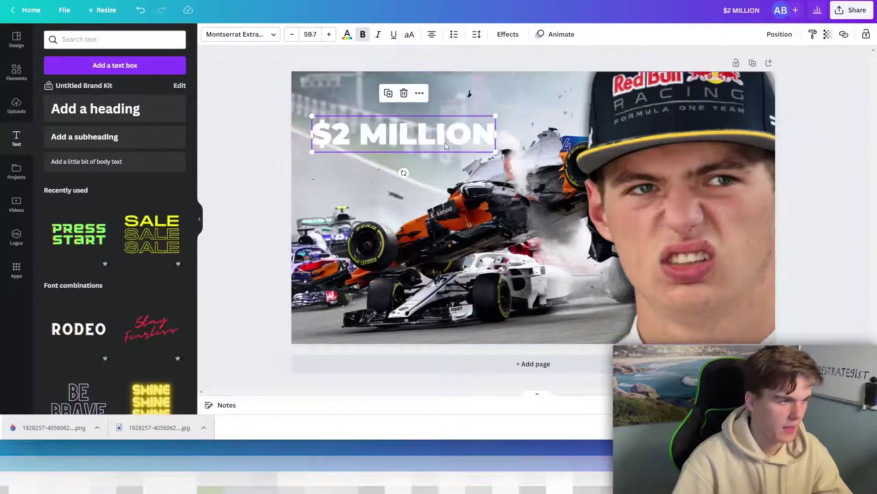
Add a square shape to the thumbnail and fill it with the default red
left_click(16, 72)
left_click(59, 170)
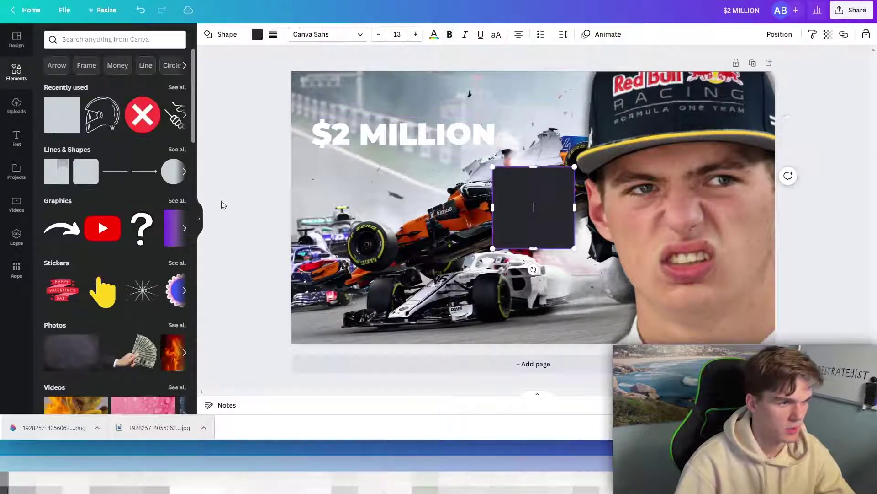
left_click(257, 35)
left_click(53, 284)
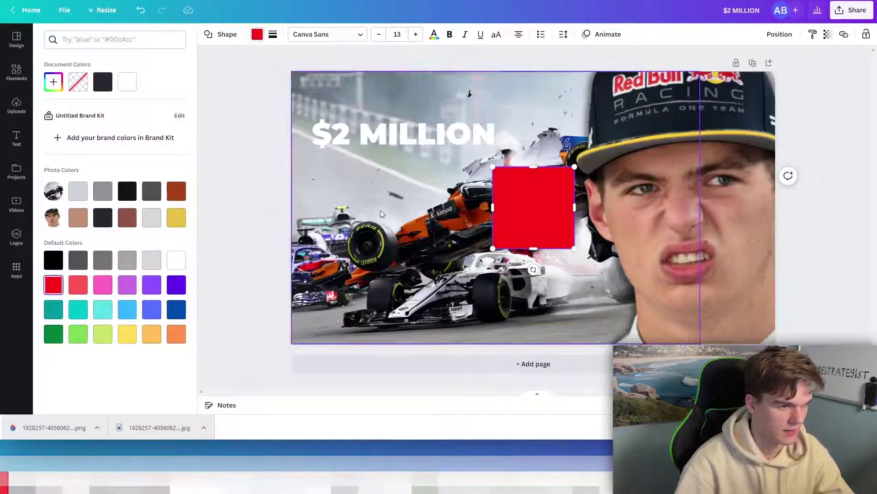
Reshape the red square into a banner behind the "$2 MILLION" heading and tilt the enlarged banner and text upward together
left_click_drag(503, 210, 315, 163)
left_click_drag(345, 199, 346, 152)
left_click_drag(391, 136, 503, 136)
left_click(465, 138)
left_click(349, 174)
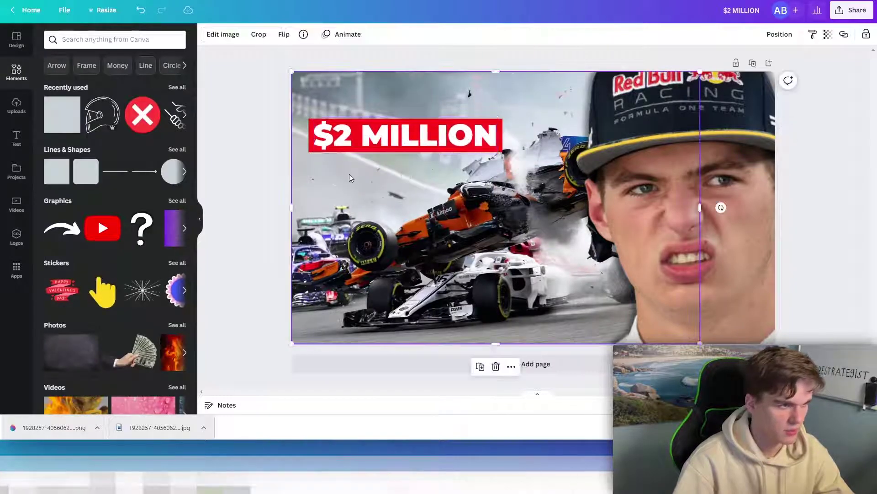
left_click(405, 137, "shift")
left_click_drag(405, 174, 487, 145)
Search the elements for "ARROW", add the thick curved arrow in red and place it below the banner, pointing at the orange car
left_click(87, 39)
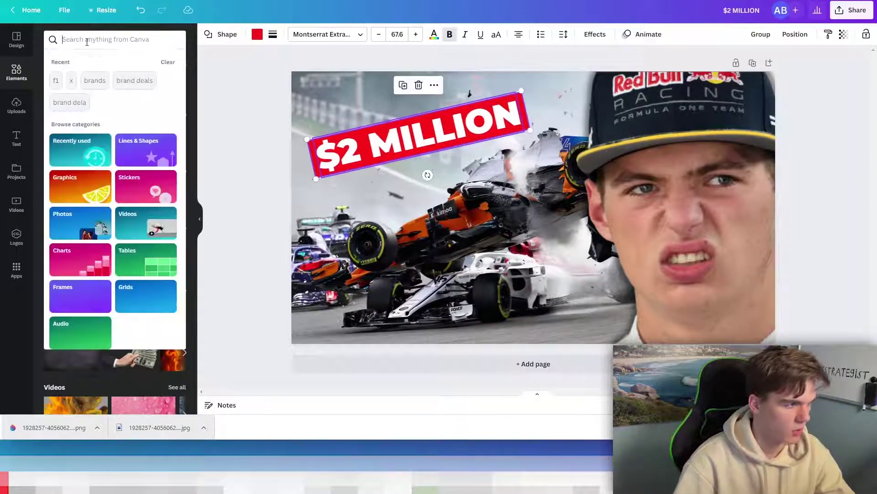
type("ARROW")
key("Return")
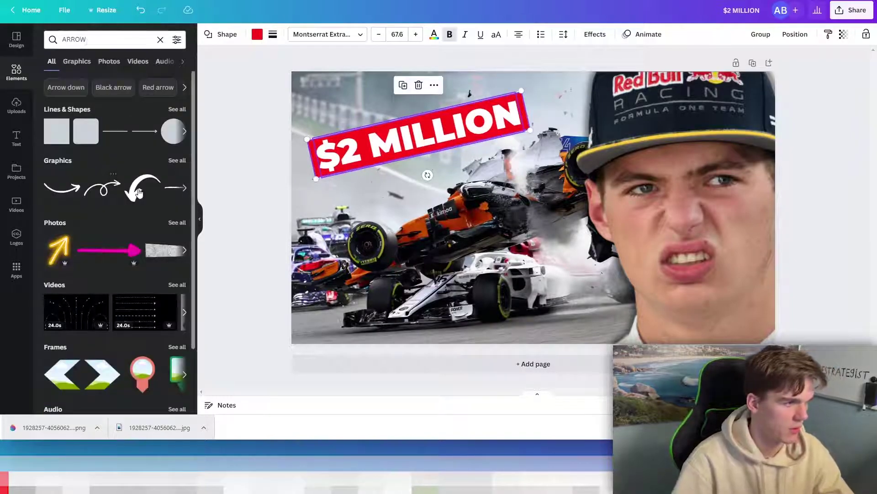
left_click(138, 192)
left_click(208, 35)
left_click(78, 82)
left_click_drag(540, 215, 385, 193)
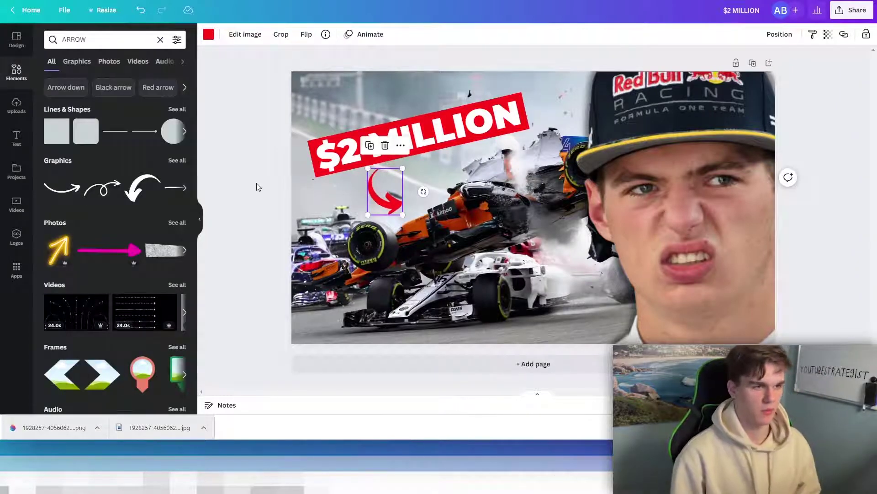
left_click(243, 188)
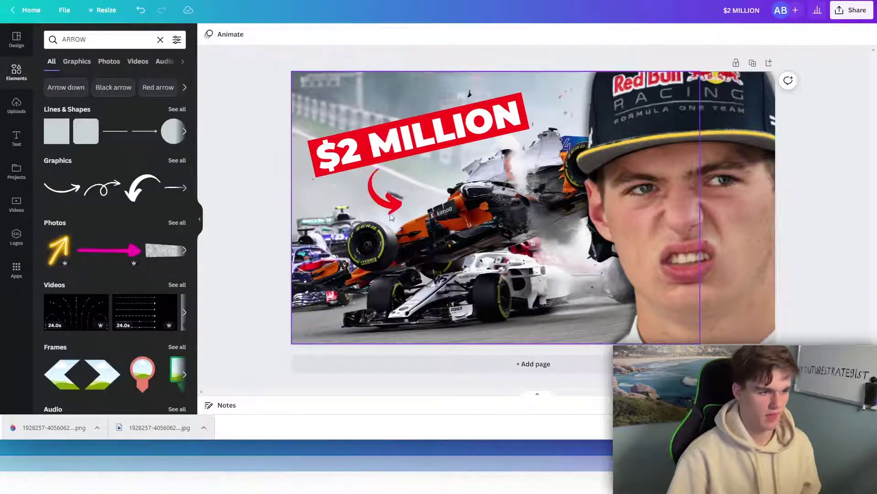
right_click(702, 230)
left_click(343, 113)
key("Escape")
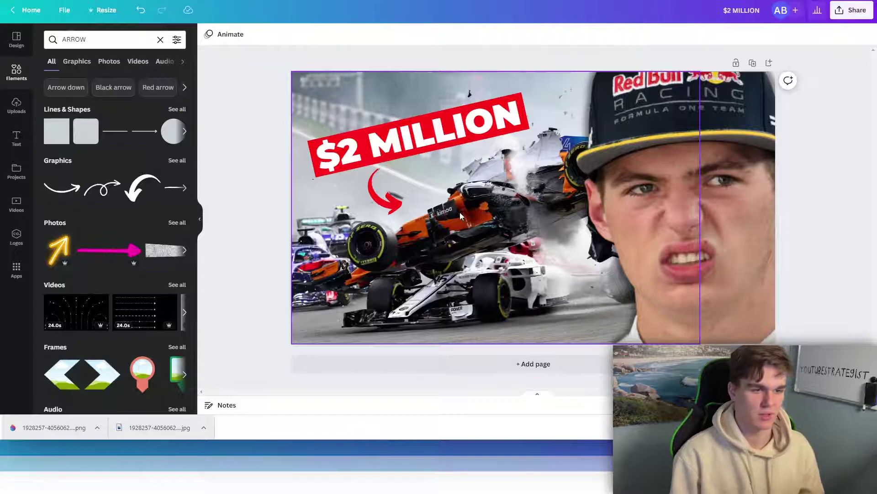
left_click(258, 155)
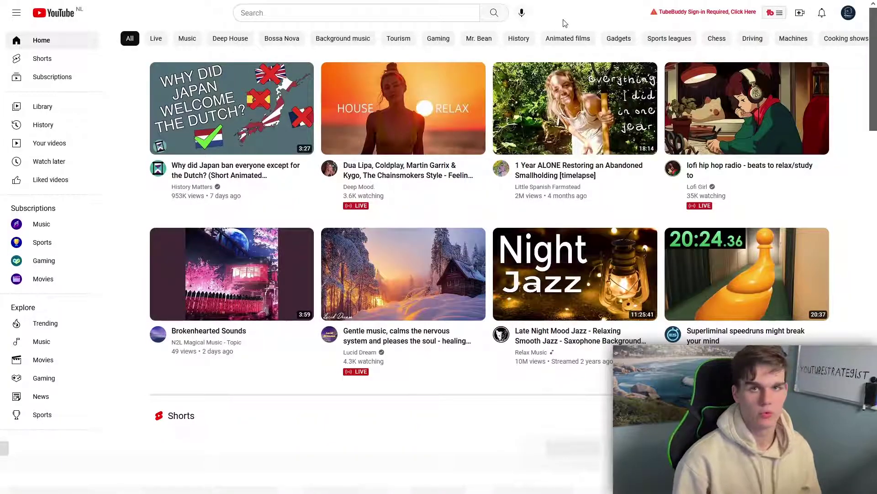
Switch to YouTube and upload the file "f1 video.mp4" to the channel
left_click(799, 12)
left_click(816, 42)
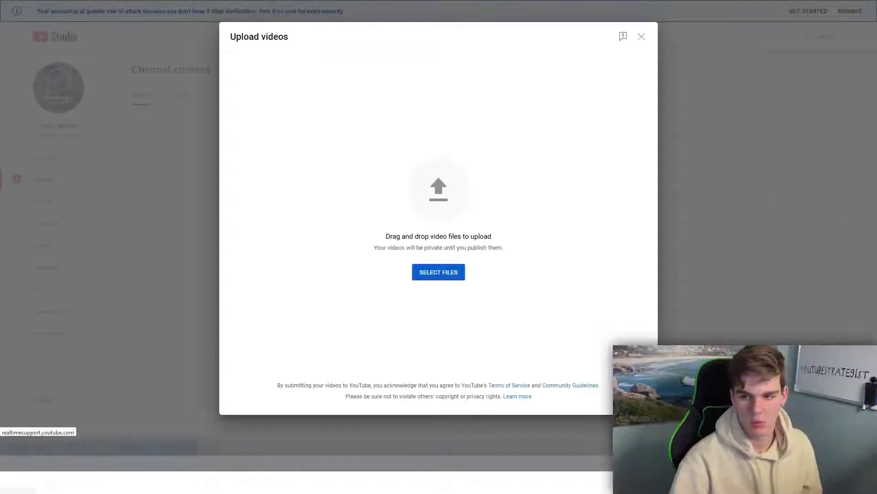
left_click_drag(741, 203, 411, 255)
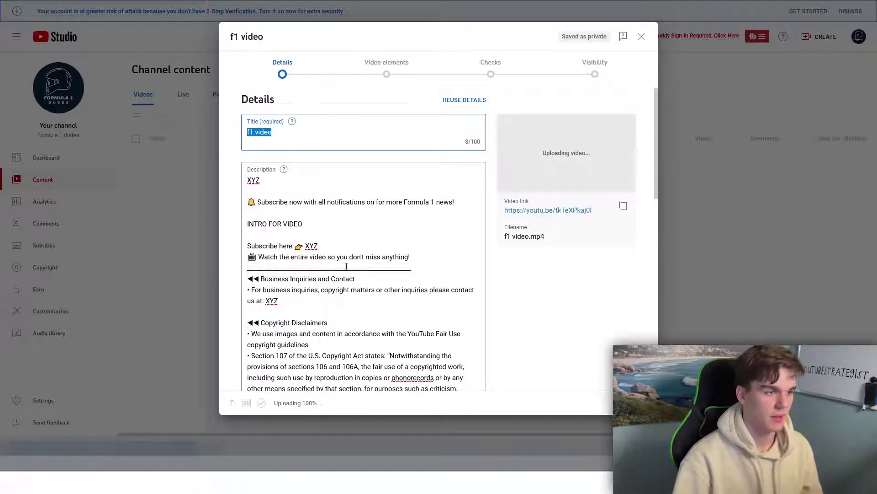
Title the video "Top 10 most expensive crashes in formula 1 history" and replace the XYZ on the description's first line with the same text
left_click(326, 263)
left_click_drag(284, 133, 239, 133)
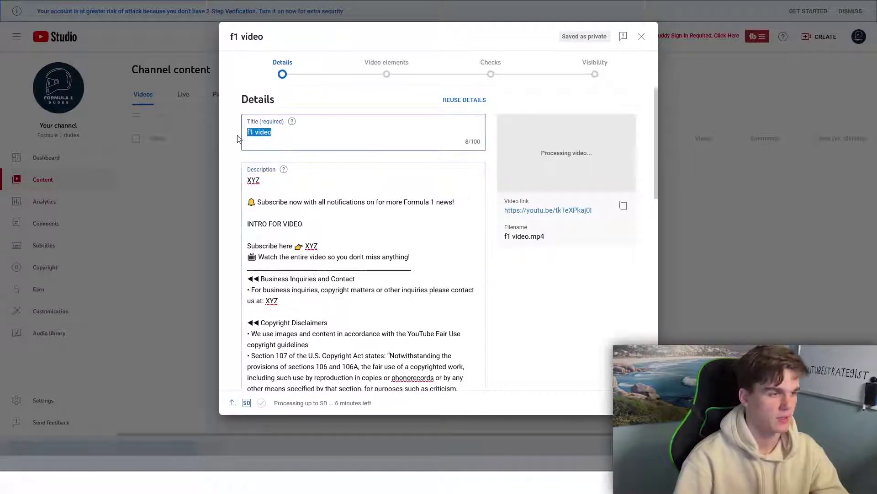
type("Top 10 most expensive crashes in formula 1 history")
left_click(262, 180)
type("Top 10 most expensive crashes in formula 1 history")
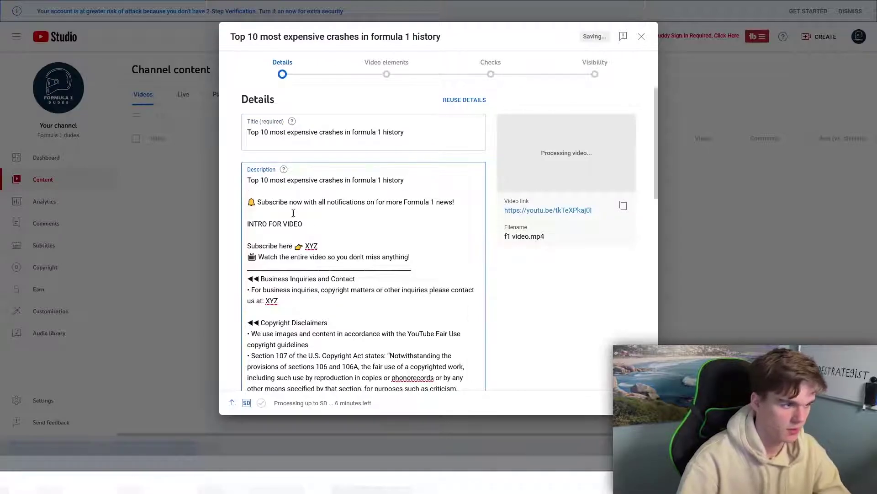
Review the description's intro, subscribe and contact placeholders, the thumbnail and audience settings, and the additional details down to the tags
left_click_drag(279, 226, 229, 229)
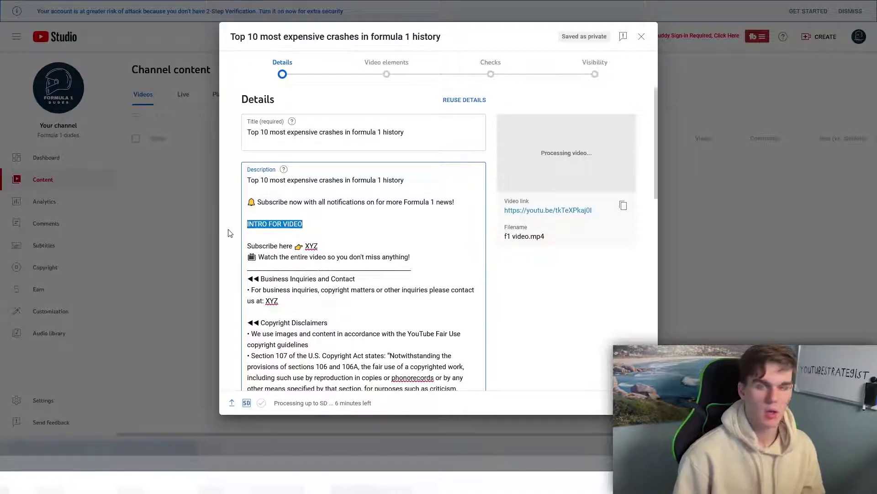
double_click(312, 246)
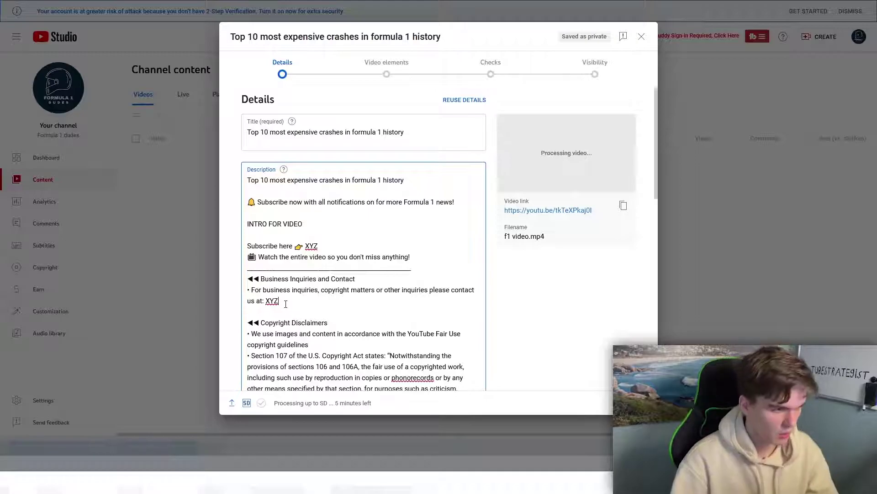
scroll(279, 293, "down", 10)
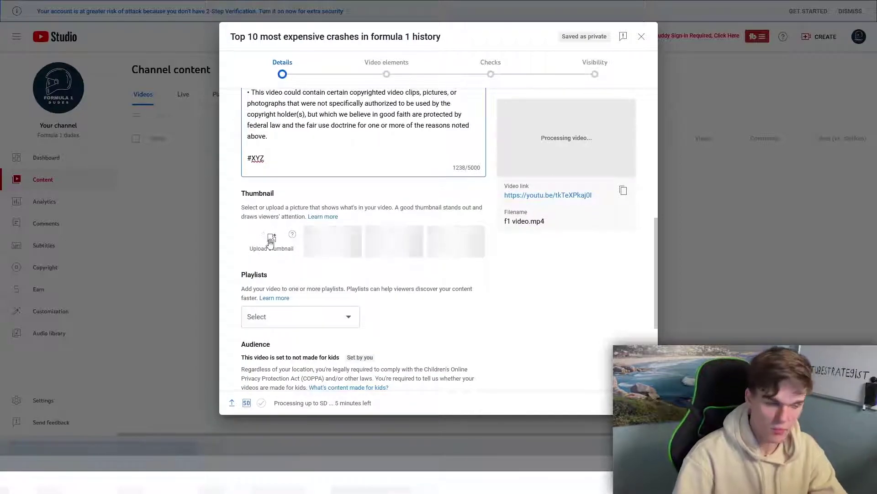
scroll(281, 225, "down", 1)
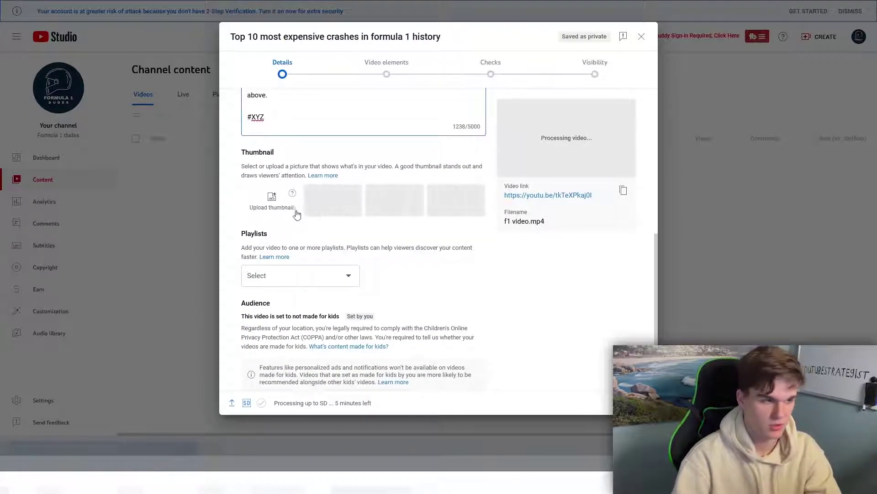
scroll(302, 221, "down", 1)
scroll(302, 222, "down", 2)
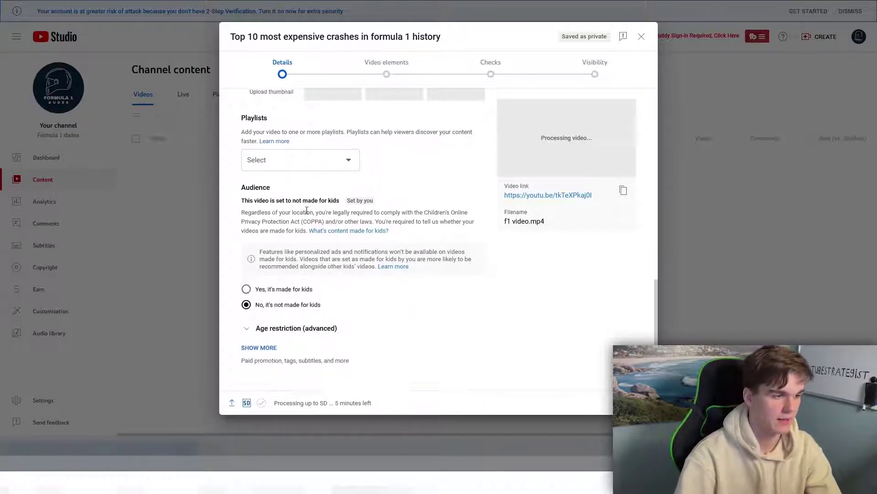
left_click(259, 346)
scroll(260, 348, "down", 10)
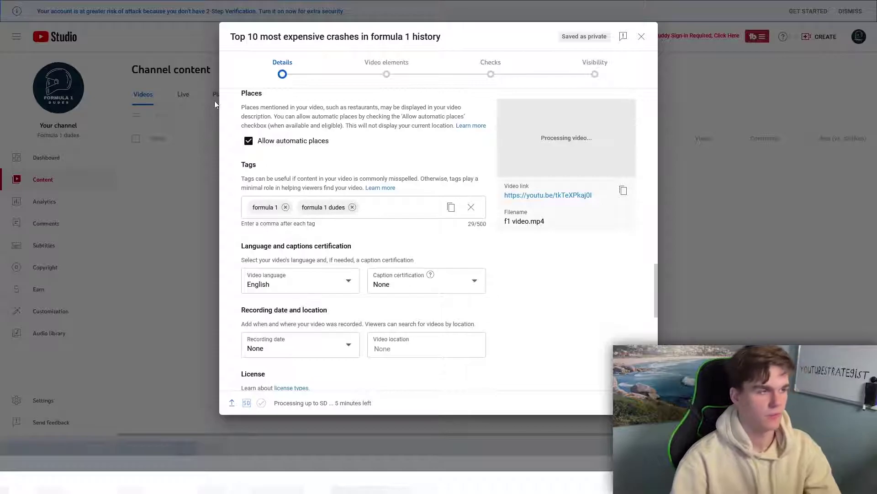
Find the Rapidtags website in a new browser tab and open its YouTube tag generator
key("ctrl+t")
type("rs")
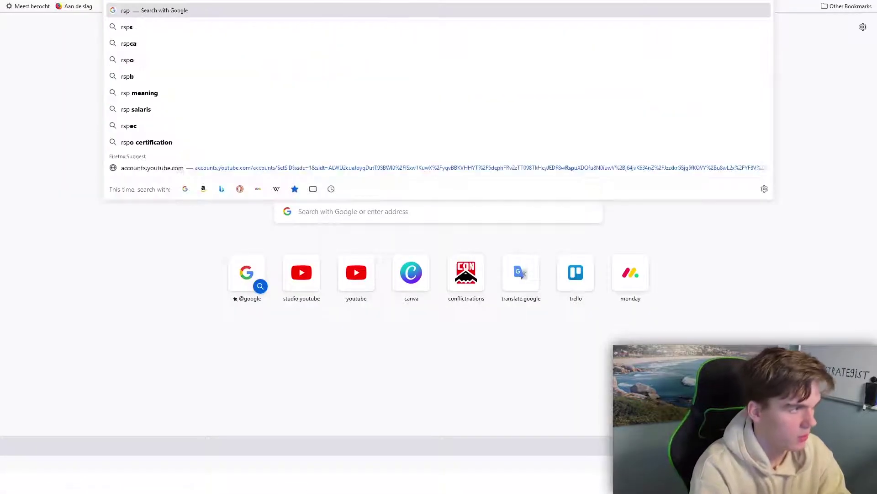
key("BackSpace")
type("apidtags.")
key("Return")
left_click(413, 254)
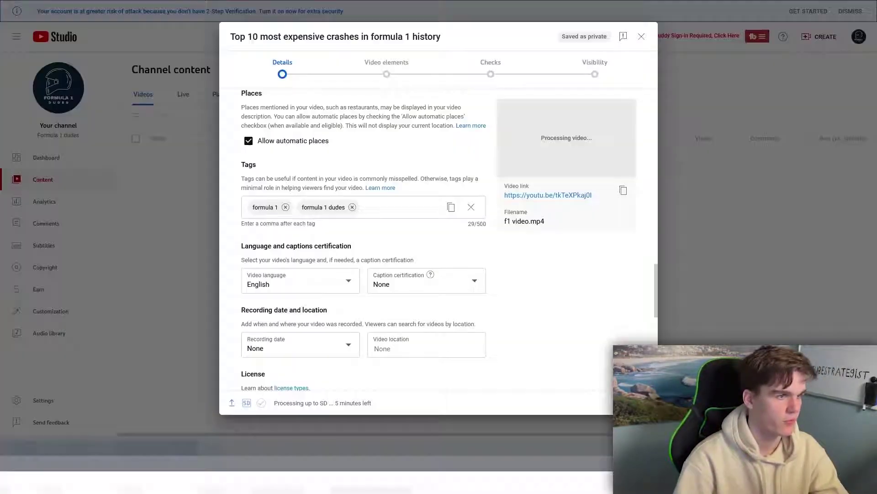
Copy the video title from the upload details, generate tags for it in Rapidtags and copy the generated tags
scroll(327, 183, "up", 15)
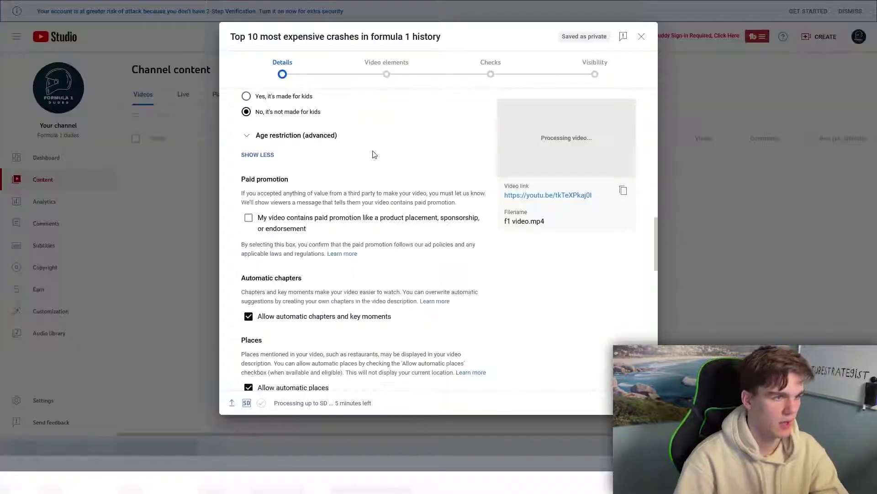
double_click(327, 132)
key("ctrl+a")
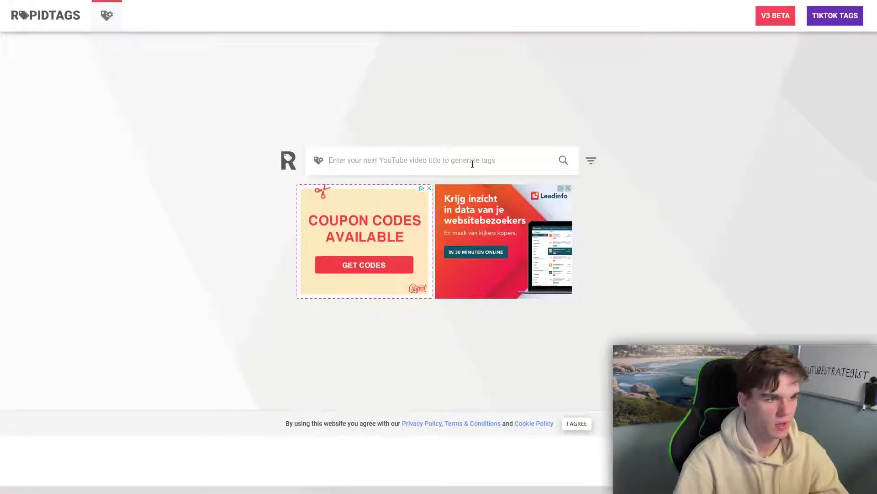
type("Top 10 most expensive crashes in formula 1 history")
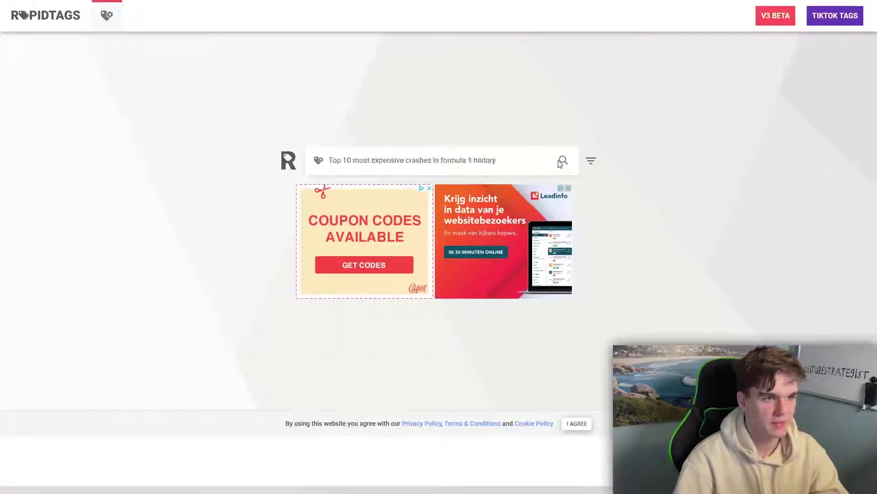
left_click(564, 161)
left_click(251, 340)
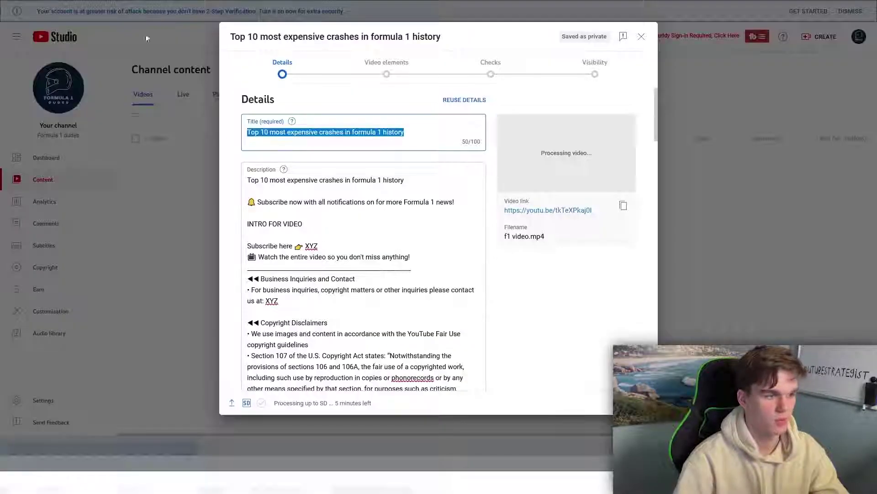
Return to the YouTube upload details and paste the copied tags into the video's tags
scroll(299, 235, "down", 10)
scroll(297, 229, "down", 10)
scroll(298, 229, "up", 5)
left_click(372, 226)
key("ctrl+v")
Check the remaining category and comment settings and advance the upload through video elements and checks to the visibility stage
scroll(373, 235, "down", 15)
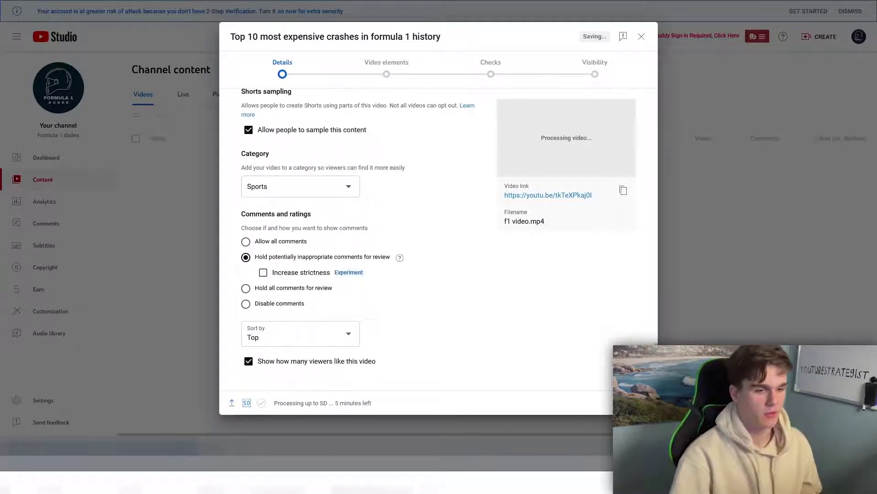
left_click(635, 403)
left_click(635, 403)
left_click(635, 403)
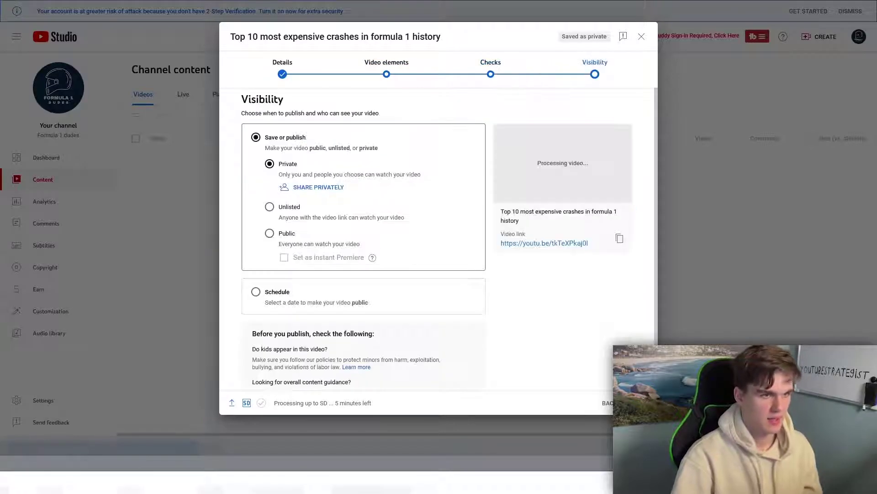